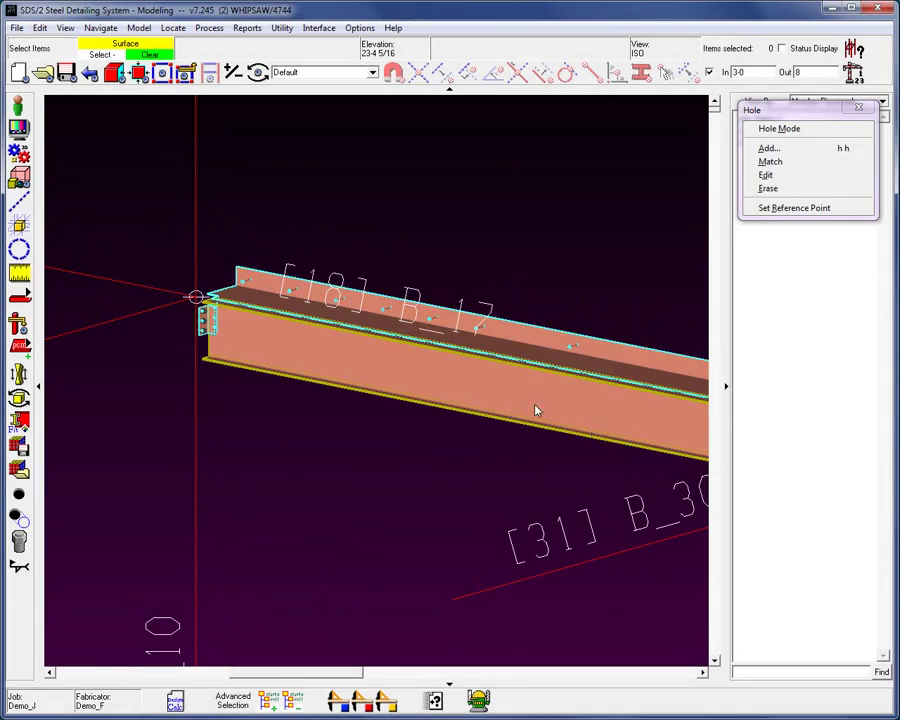
Switch to the beam's elevation view and add three vertical construction lines spaced along beam B_17.
{"action": "key", "text": "v"}
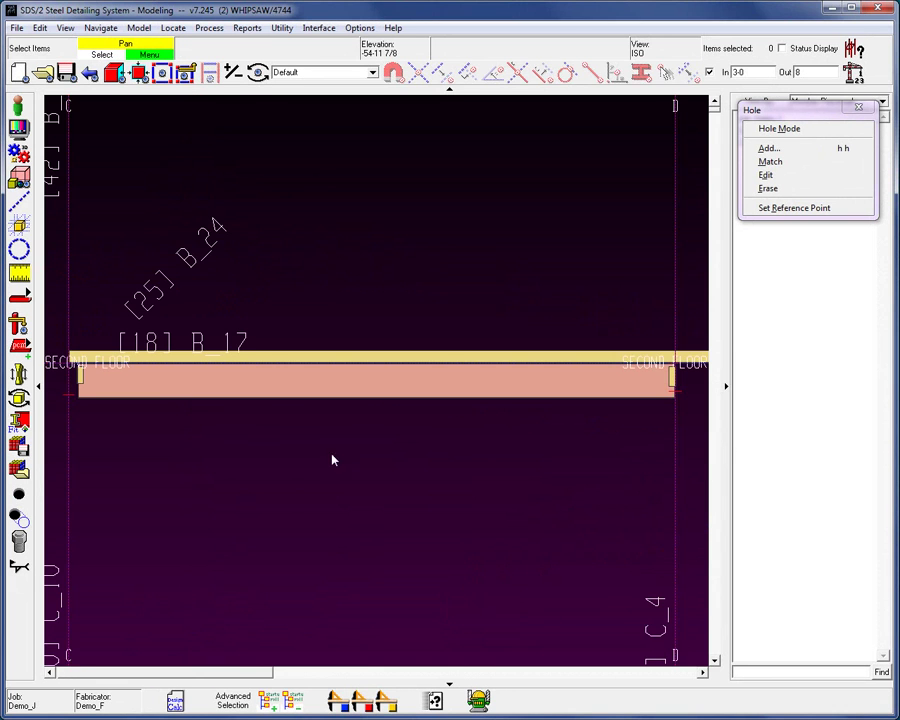
{"action": "middle_click_drag", "start_coordinate": [376, 432], "coordinate": [231, 430]}
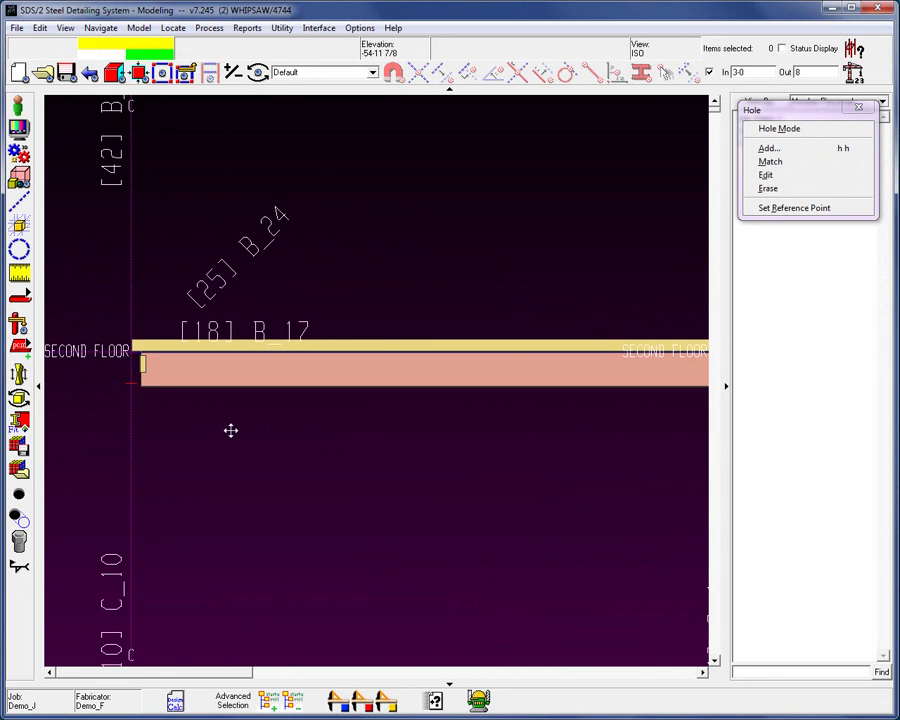
{"action": "scroll", "coordinate": [231, 433], "scroll_direction": "up", "scroll_amount": 3}
{"action": "scroll", "coordinate": [231, 437], "scroll_direction": "down", "scroll_amount": 1}
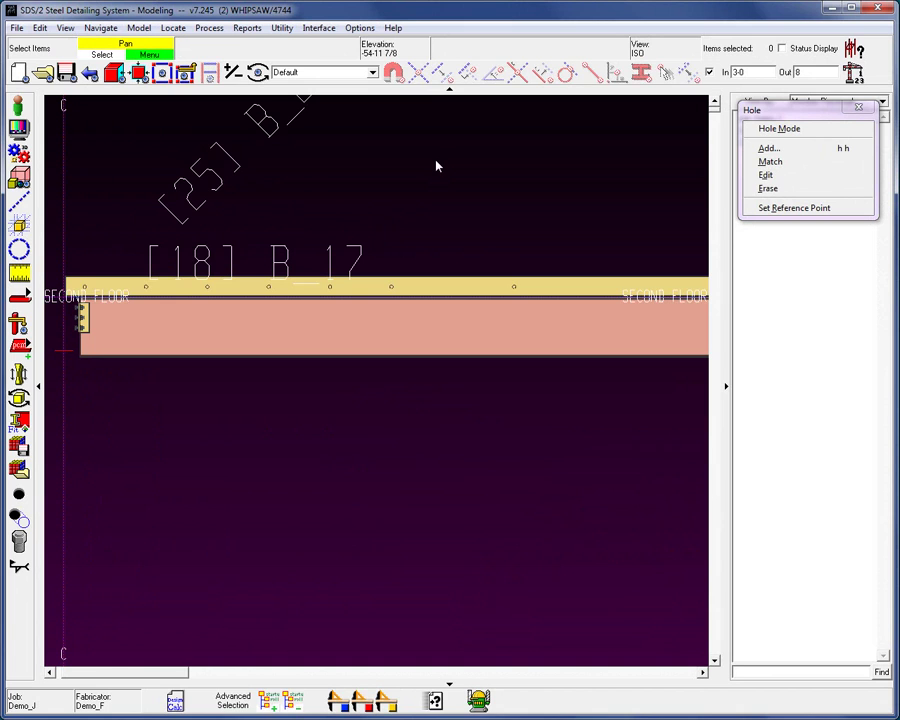
{"action": "key", "text": "c"}
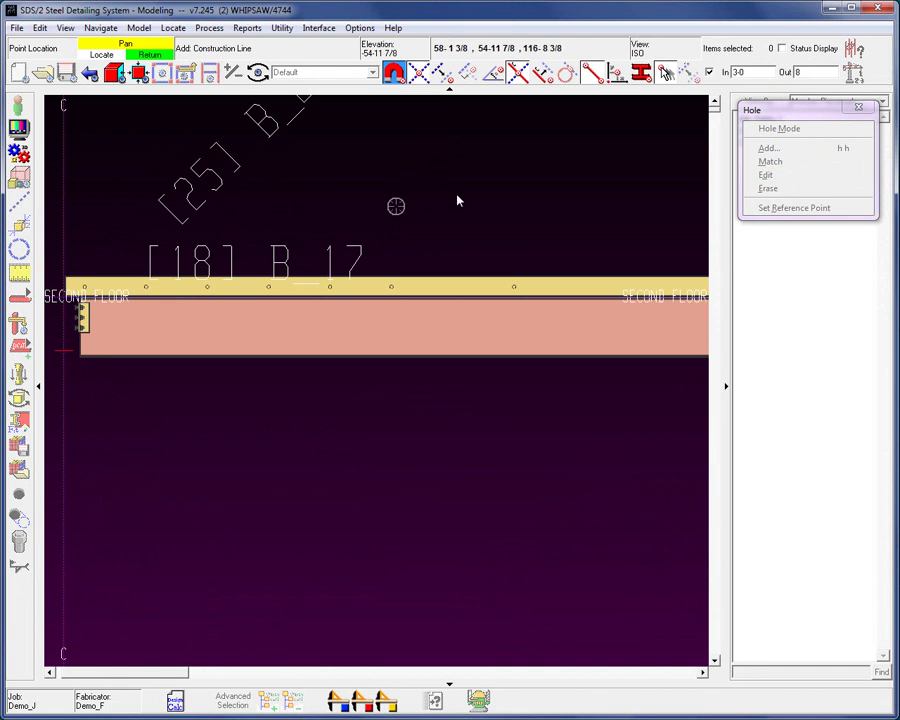
{"action": "left_click", "coordinate": [203, 243]}
{"action": "left_click", "coordinate": [271, 311]}
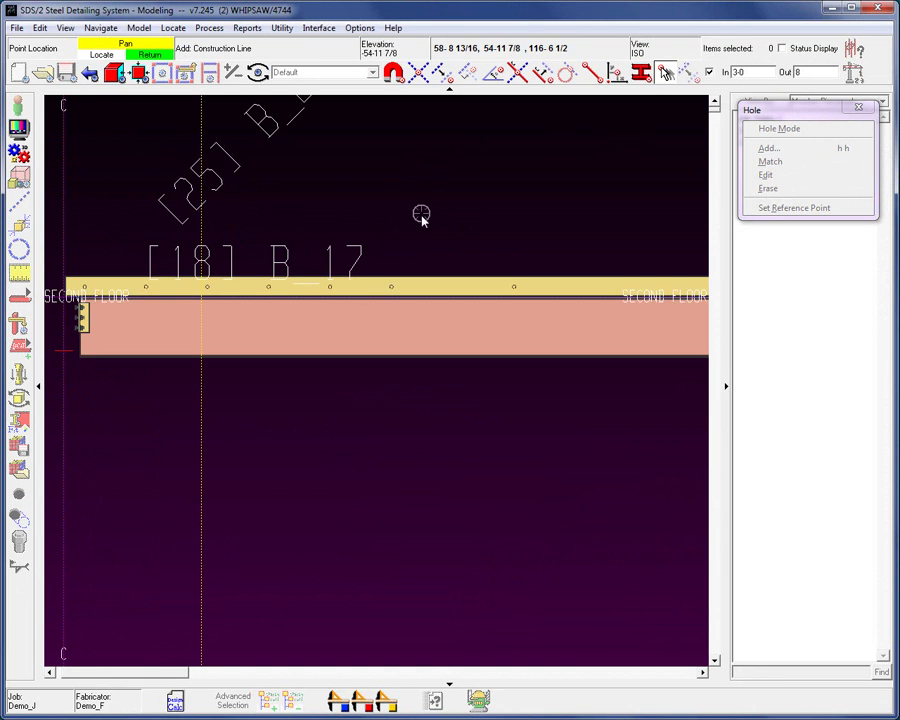
{"action": "left_click", "coordinate": [309, 245]}
{"action": "left_click", "coordinate": [409, 346]}
{"action": "left_click", "coordinate": [444, 294]}
{"action": "right_click", "coordinate": [456, 256]}
Start adding holes to beam B_17, locating the reference point where the leftmost construction line meets the top of the beam.
{"action": "middle_click_drag", "start_coordinate": [274, 330], "coordinate": [297, 330]}
{"action": "scroll", "coordinate": [297, 354], "scroll_direction": "up", "scroll_amount": 2}
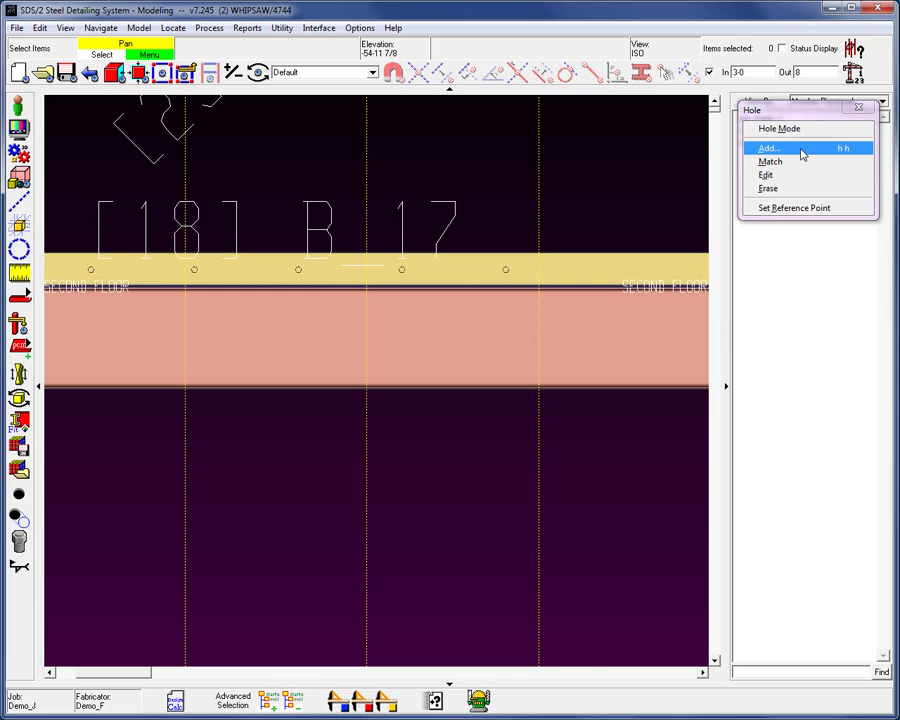
{"action": "left_click", "coordinate": [138, 27]}
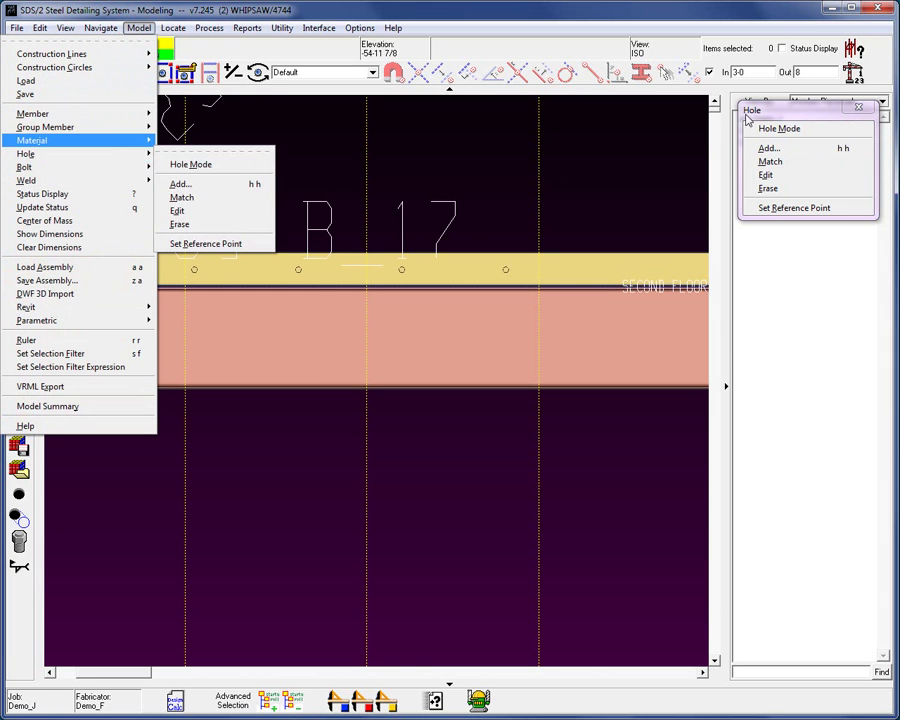
{"action": "left_click", "coordinate": [807, 117]}
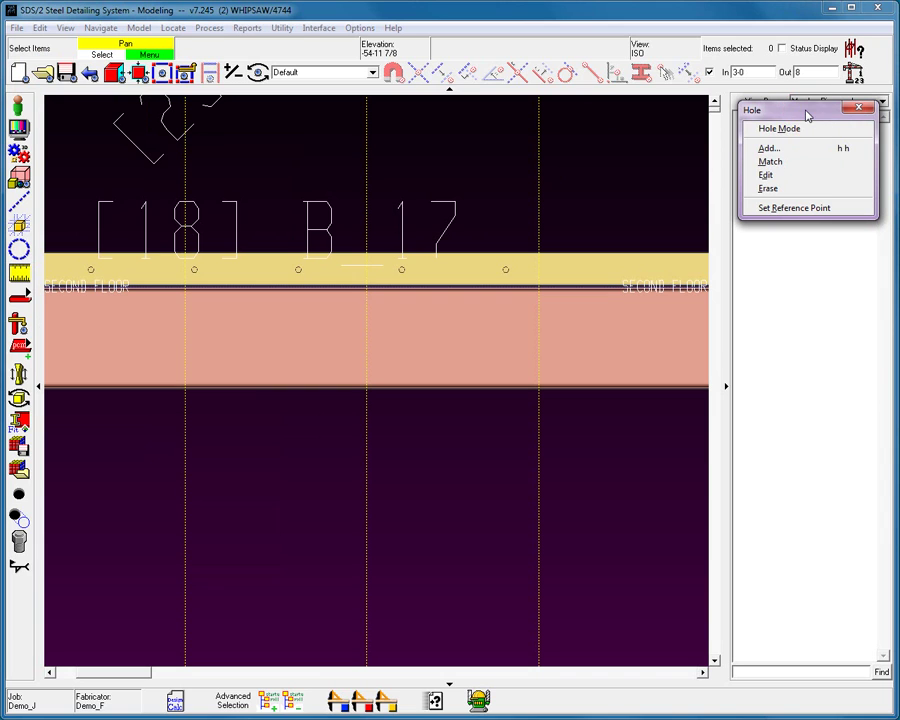
{"action": "left_click", "coordinate": [770, 148]}
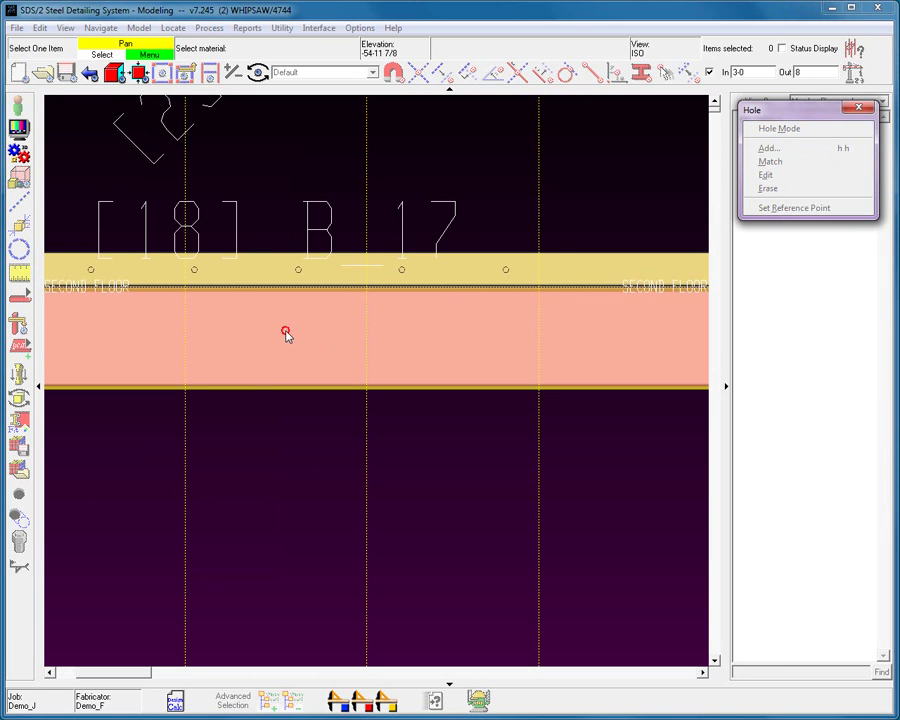
{"action": "left_click", "coordinate": [286, 334]}
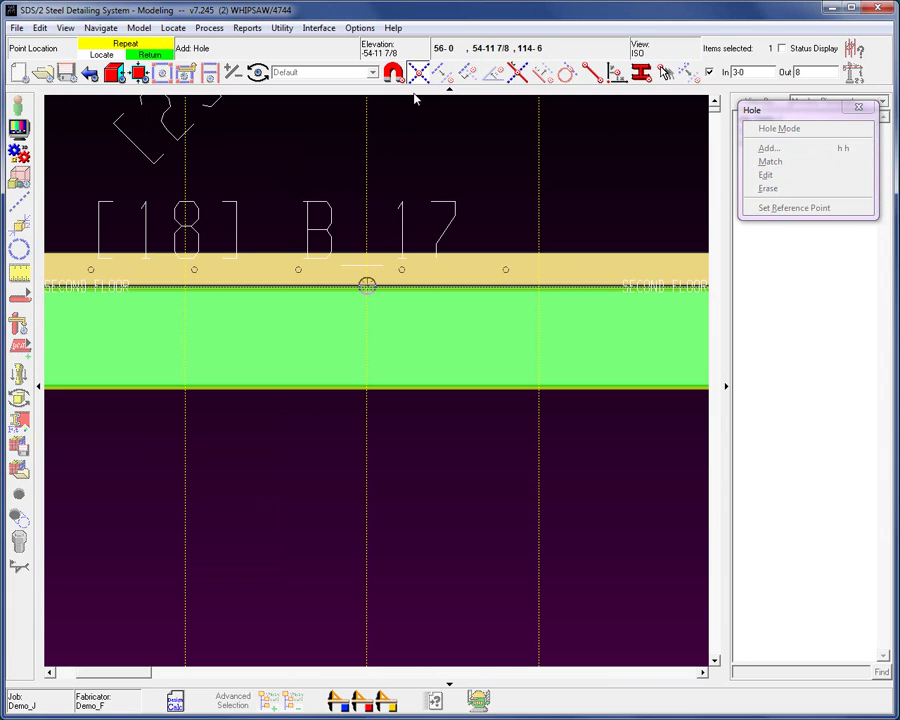
{"action": "left_click", "coordinate": [180, 287]}
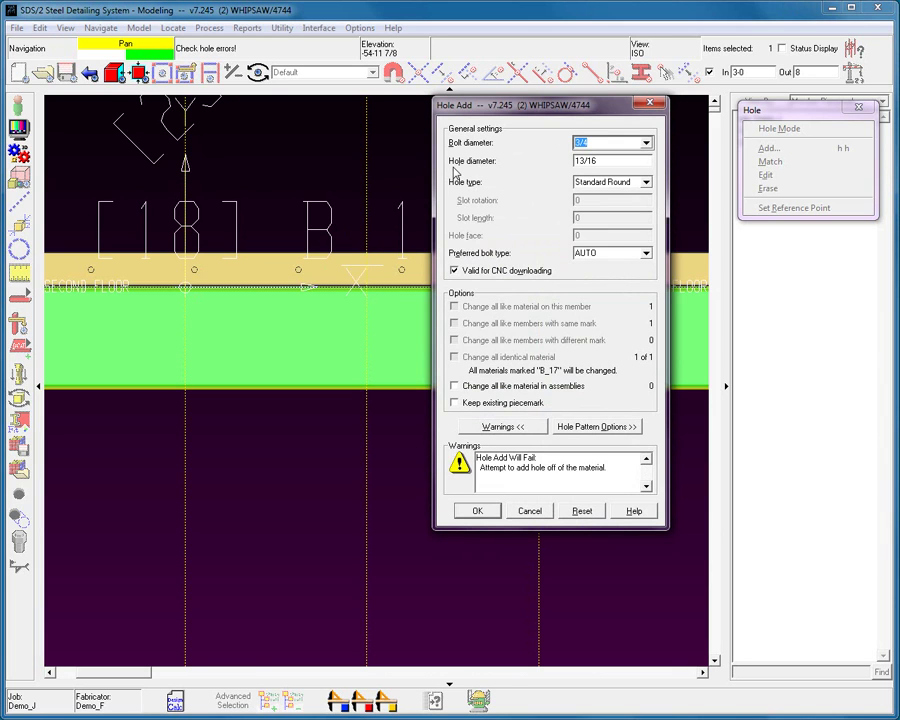
Review the available choices for bolt diameter, hole type and preferred bolt type in the hole settings.
{"action": "left_click", "coordinate": [646, 144]}
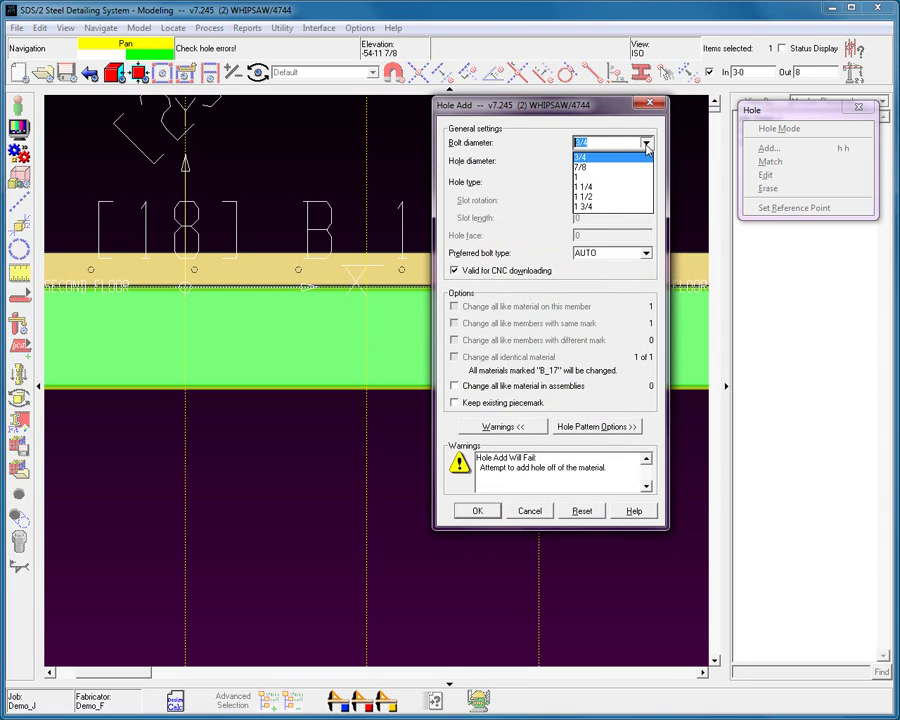
{"action": "left_click", "coordinate": [580, 117]}
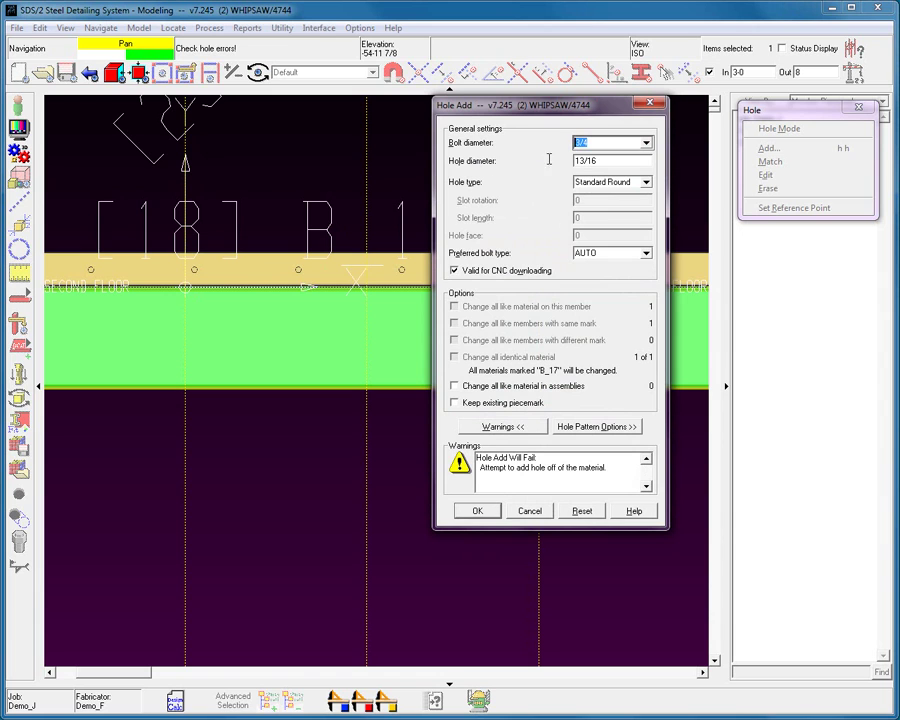
{"action": "left_click", "coordinate": [646, 182]}
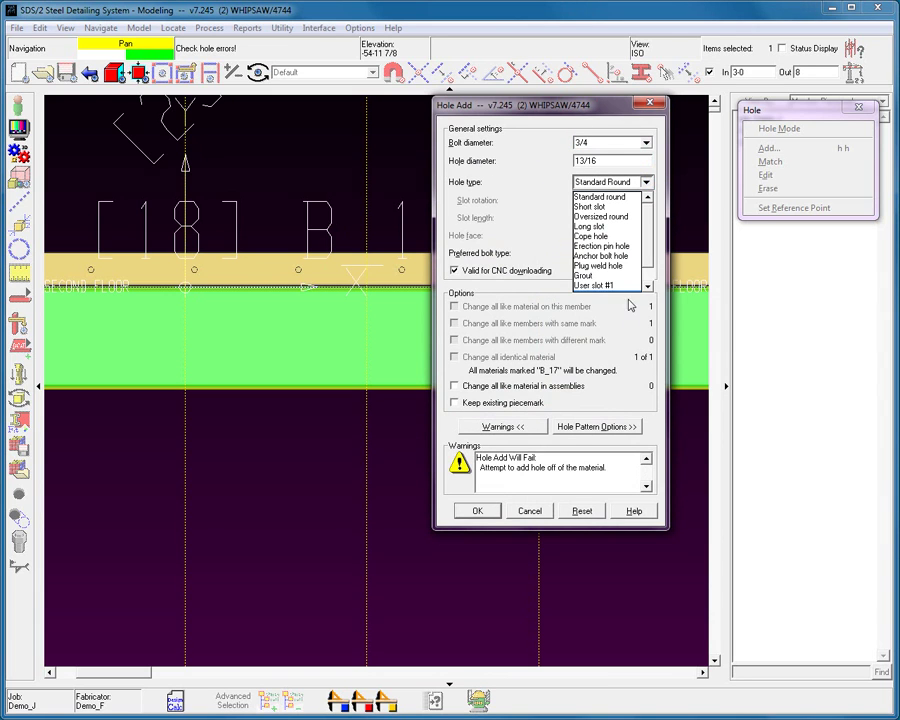
{"action": "left_click", "coordinate": [580, 118]}
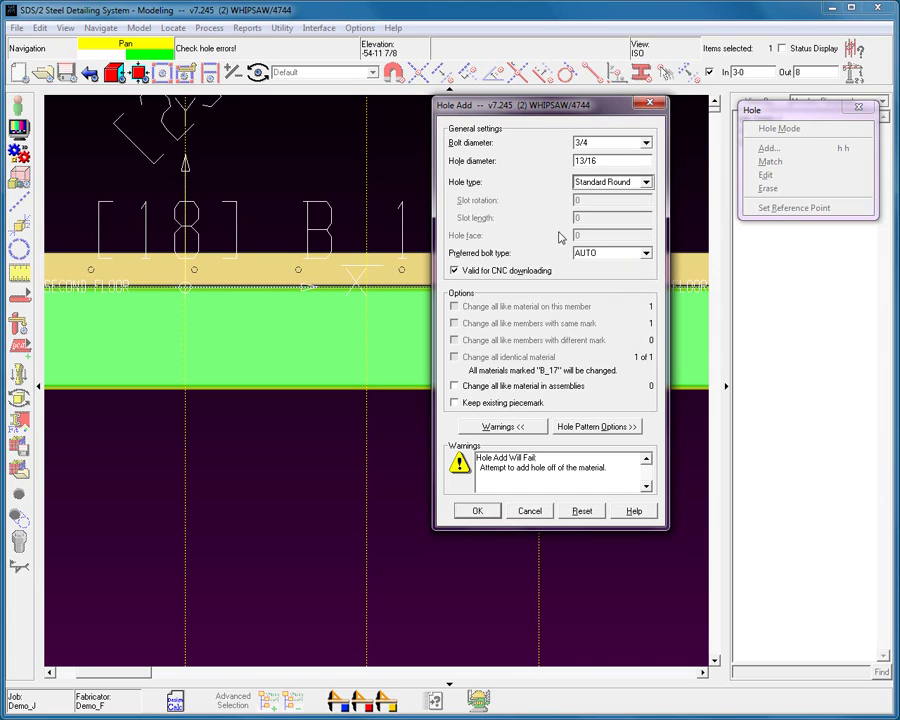
{"action": "left_click", "coordinate": [646, 256]}
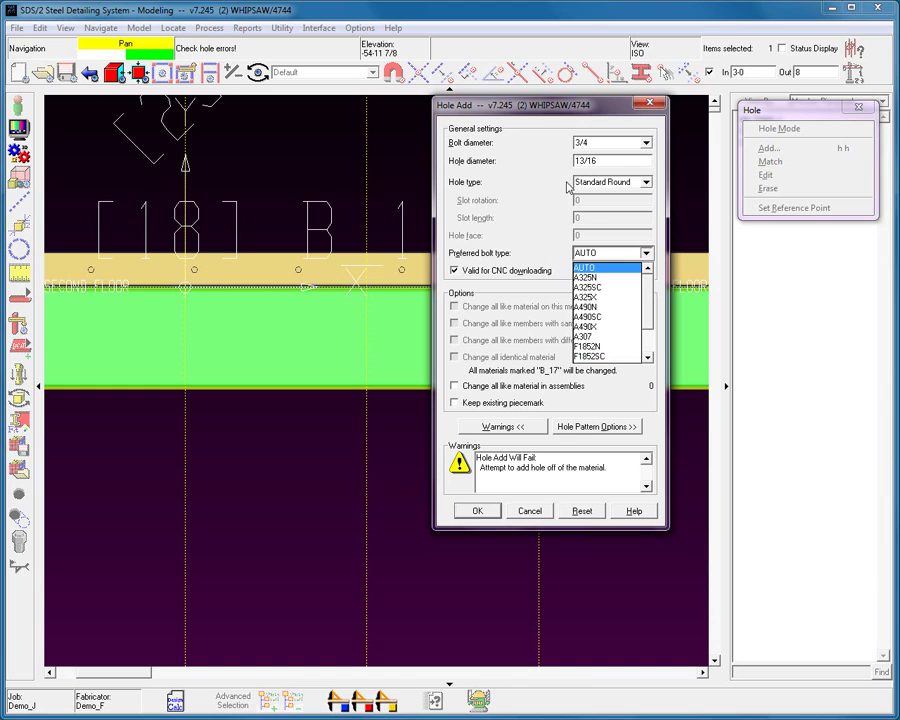
{"action": "left_click", "coordinate": [565, 110]}
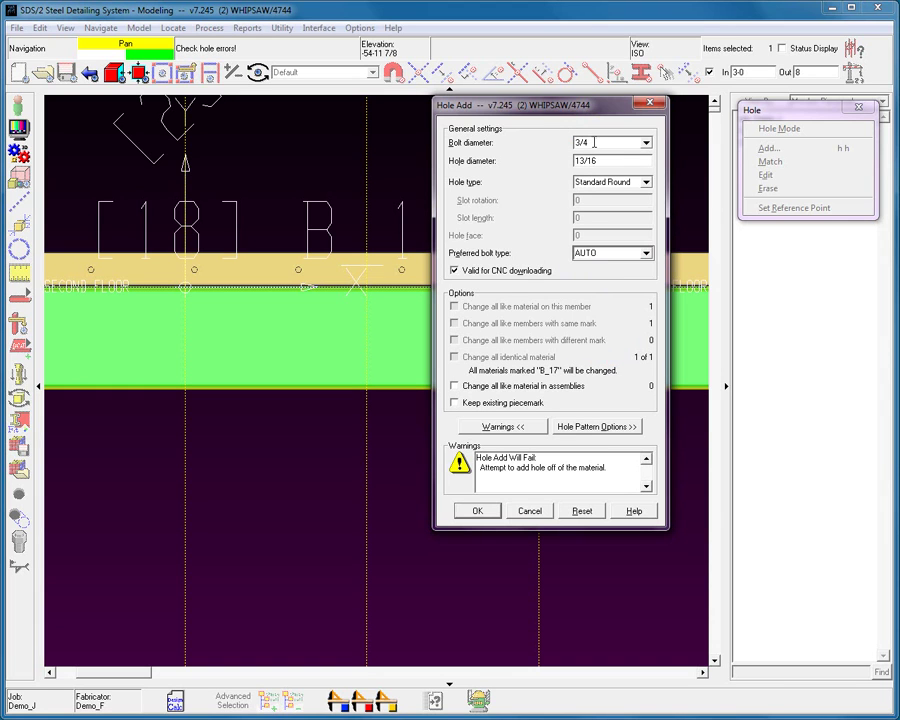
{"action": "left_click", "coordinate": [596, 143]}
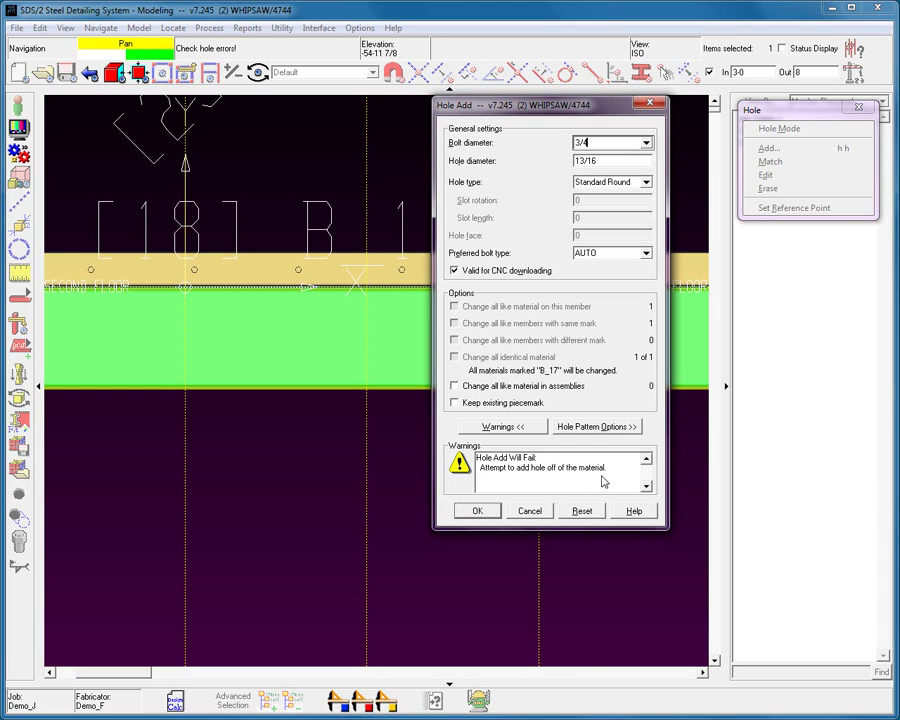
Show the hole pattern options and set the X reference offset to 1 1/2 and the Y reference offset to 3.
{"action": "left_click", "coordinate": [592, 427]}
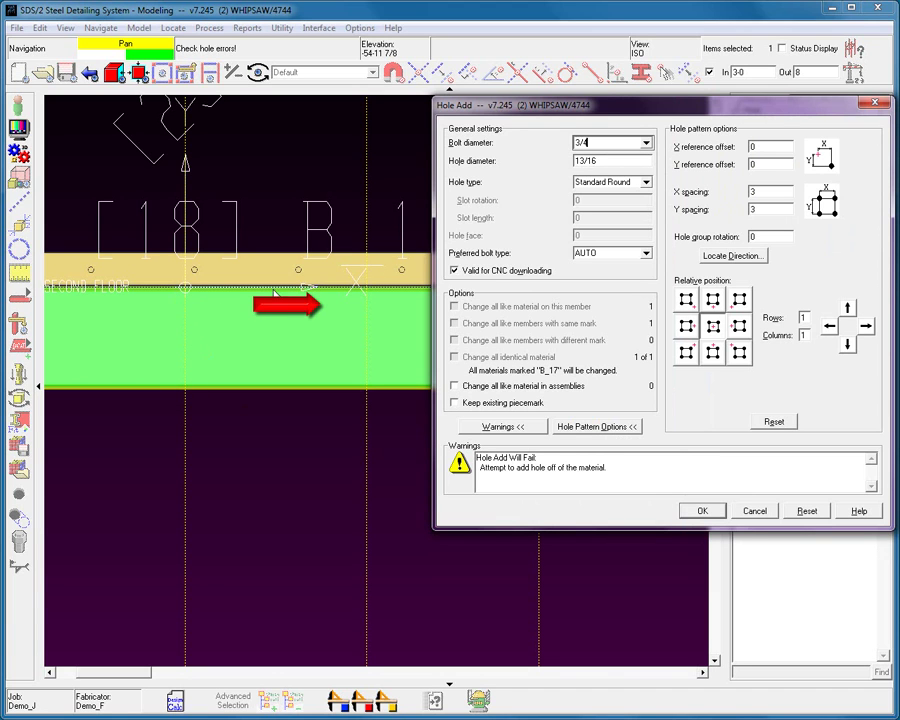
{"action": "double_click", "coordinate": [765, 149]}
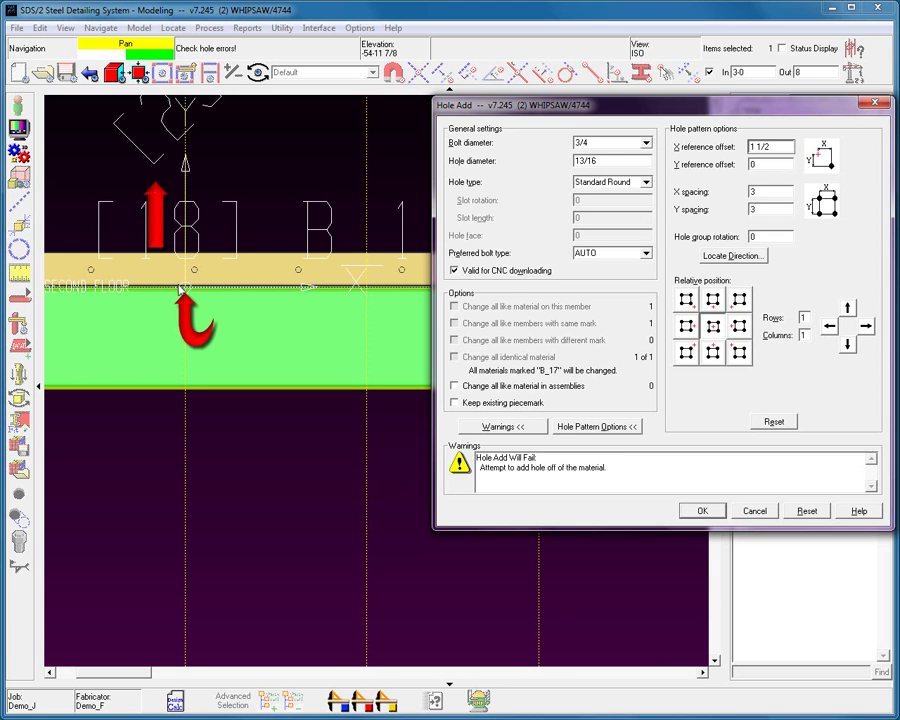
{"action": "left_click", "coordinate": [756, 165]}
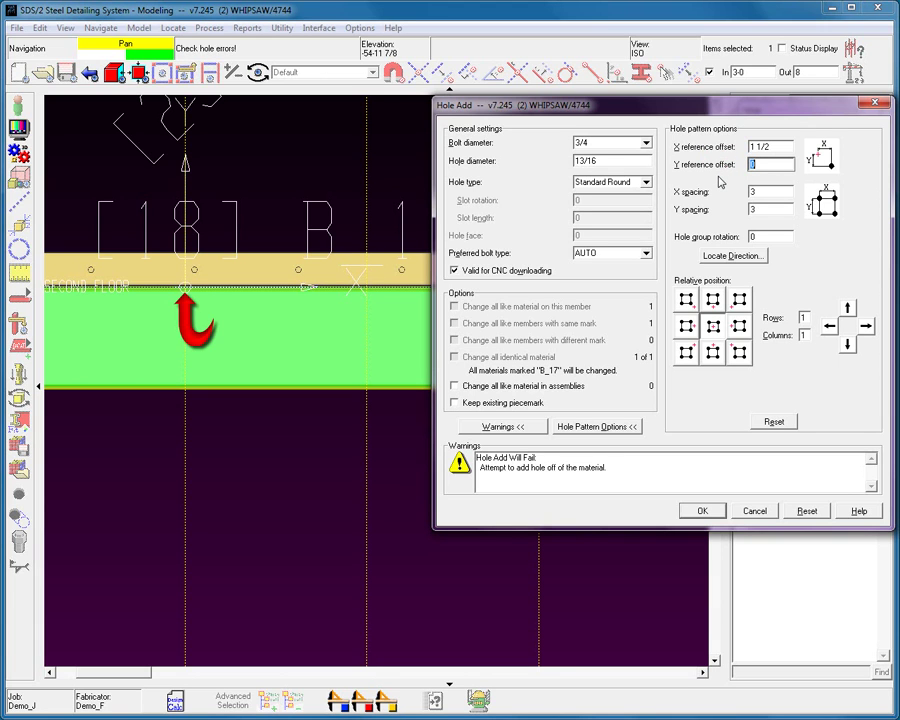
{"action": "type", "text": "3"}
{"action": "key", "text": "Tab"}
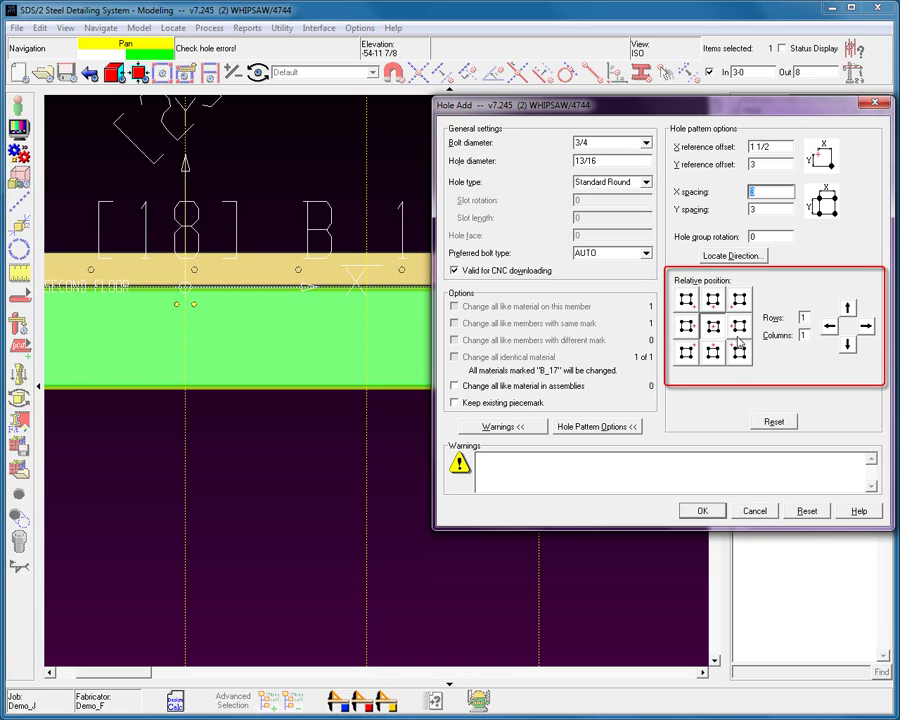
Set the hole pattern to 2 rows and 3 columns.
{"action": "key", "text": "alt+r"}
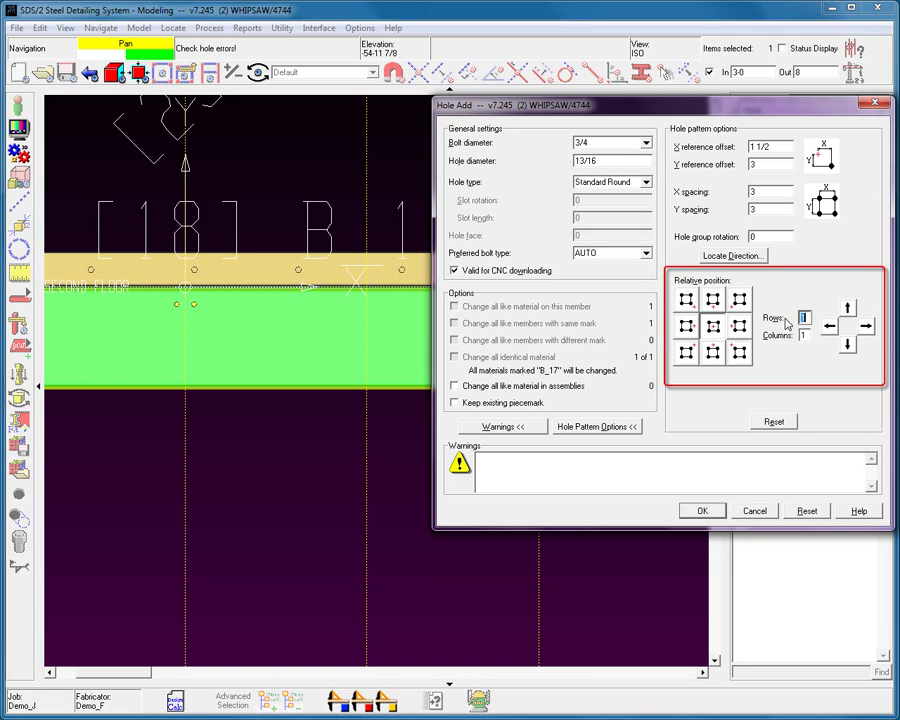
{"action": "type", "text": "2"}
{"action": "key", "text": "Tab"}
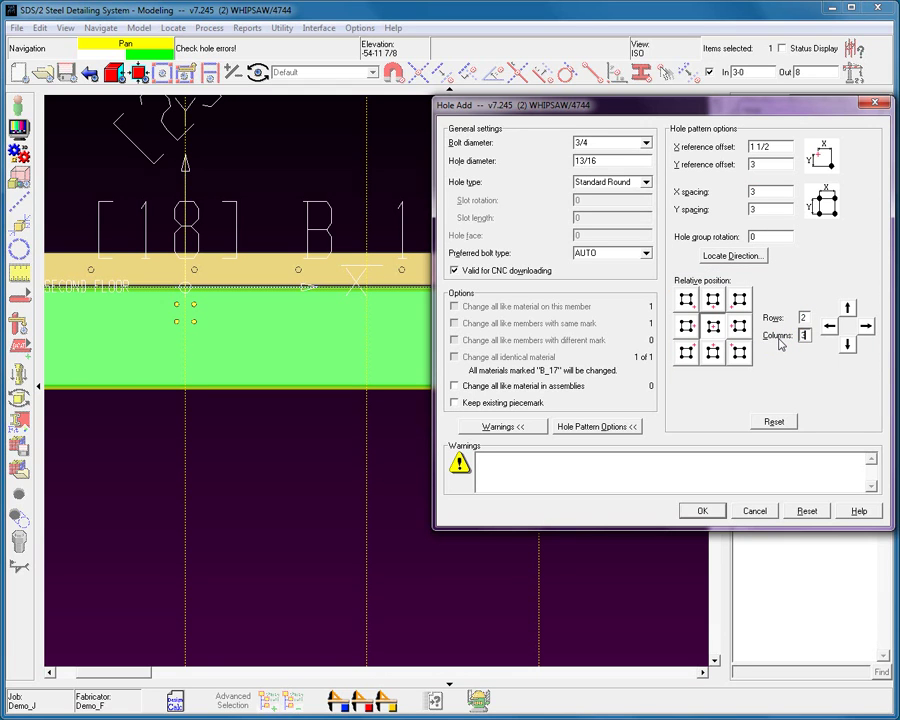
{"action": "type", "text": "3"}
{"action": "key", "text": "Tab"}
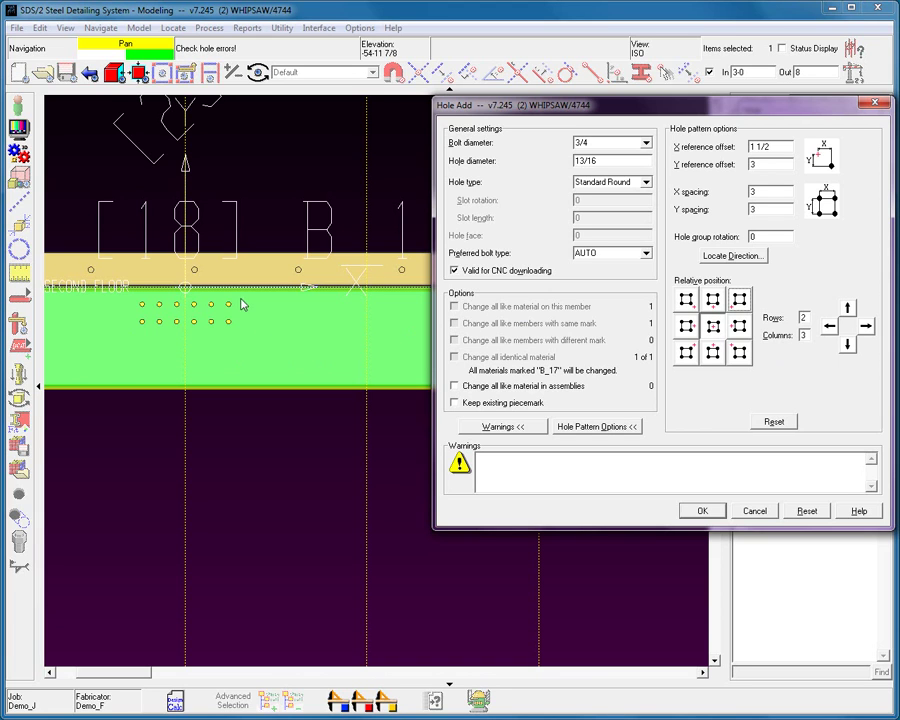
Set the hole pattern to 3 rows and 1 column, with the relative position centered below the reference point.
{"action": "double_click", "coordinate": [792, 318]}
{"action": "type", "text": "1"}
{"action": "key", "text": "Tab"}
{"action": "type", "text": "1/2"}
{"action": "double_click", "coordinate": [808, 335]}
{"action": "key", "text": "Tab"}
{"action": "left_click", "coordinate": [713, 353]}
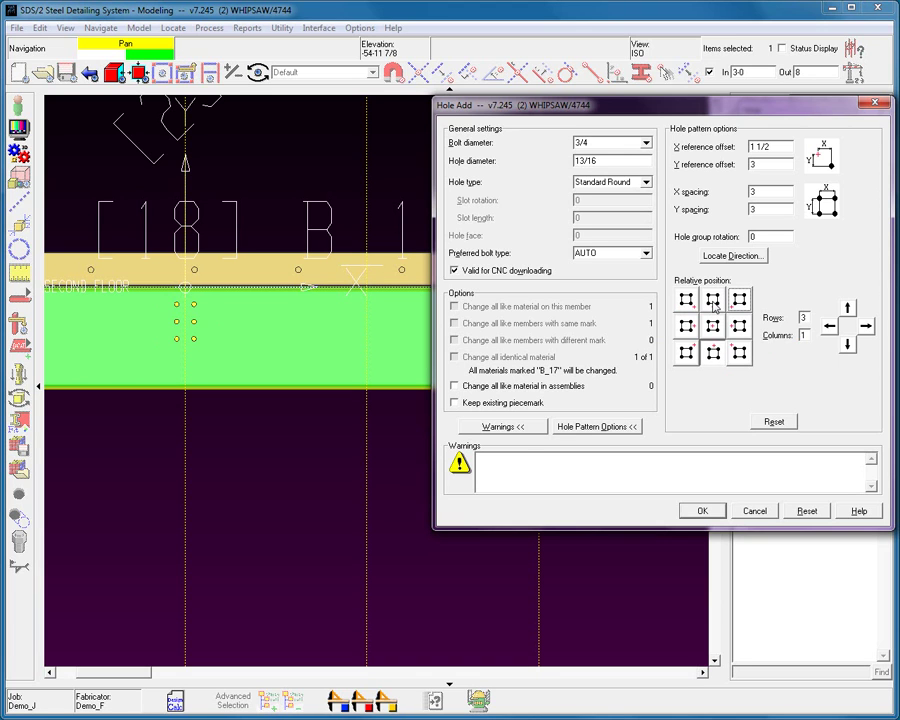
Try the relative positions above, below on either side, and beside the reference point to compare hole layouts.
{"action": "left_click", "coordinate": [713, 303]}
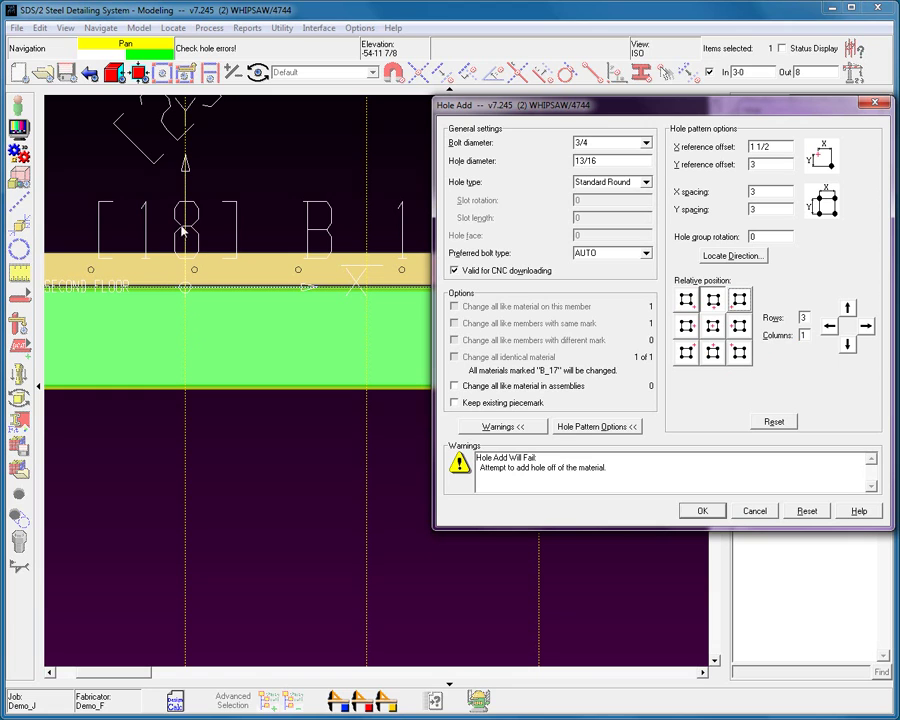
{"action": "left_click", "coordinate": [740, 354]}
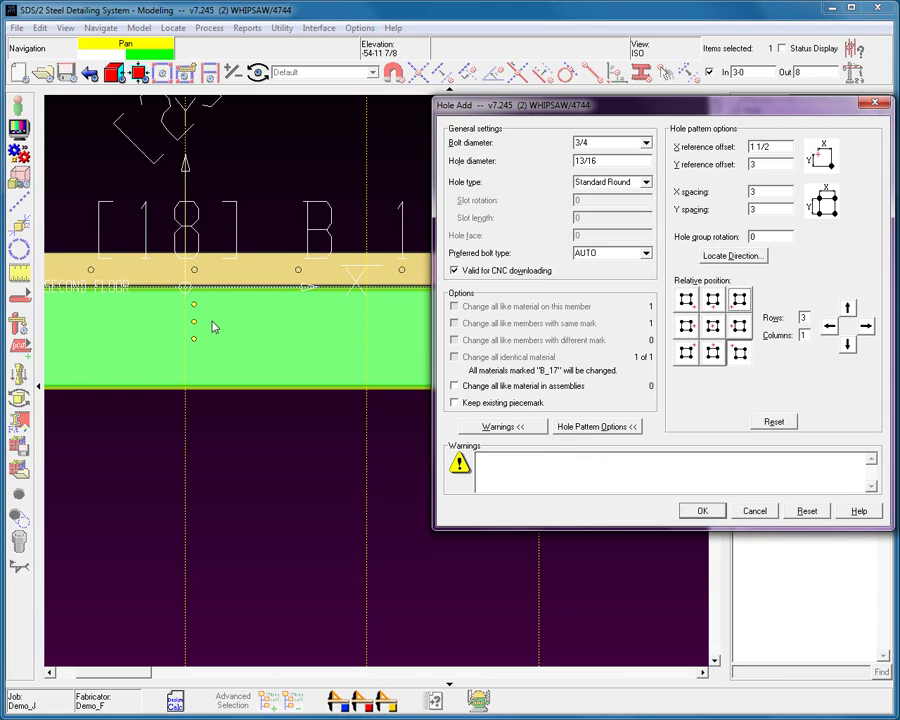
{"action": "left_click", "coordinate": [686, 355]}
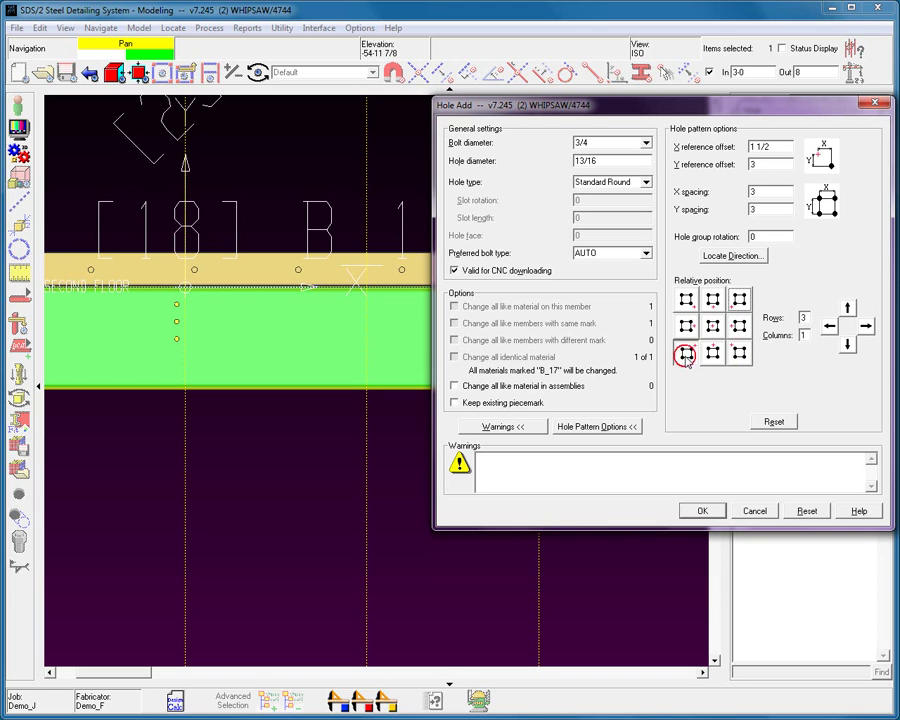
{"action": "left_click", "coordinate": [712, 355]}
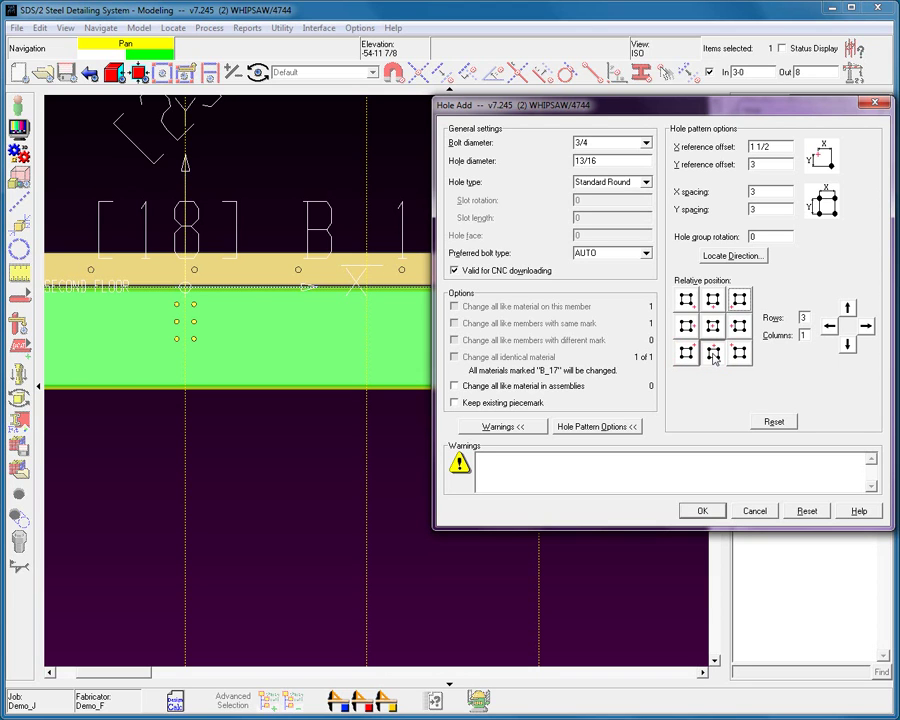
{"action": "left_click", "coordinate": [740, 328]}
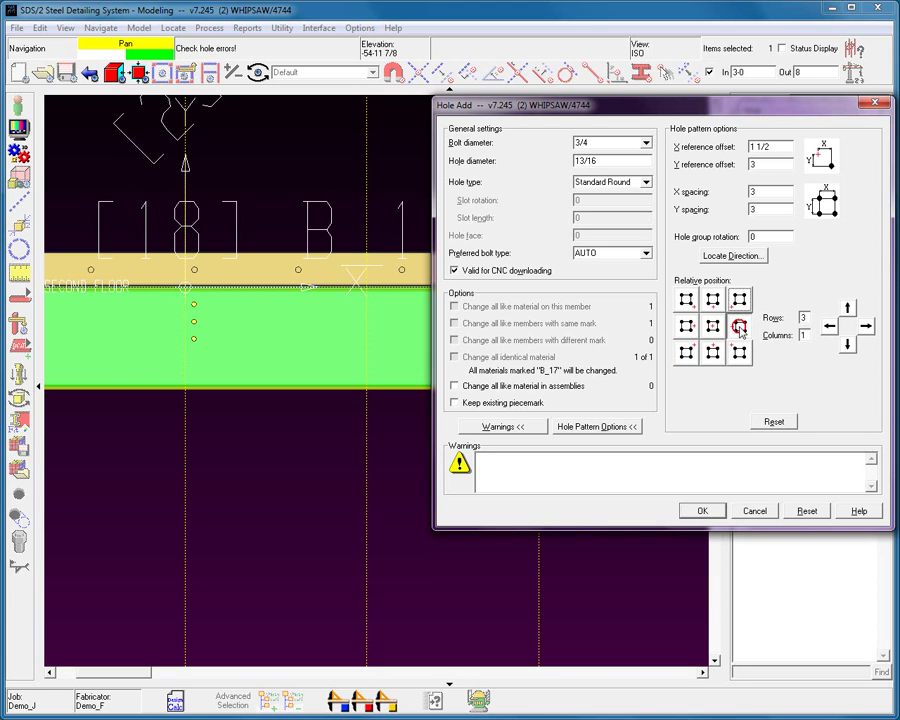
{"action": "left_click", "coordinate": [686, 326]}
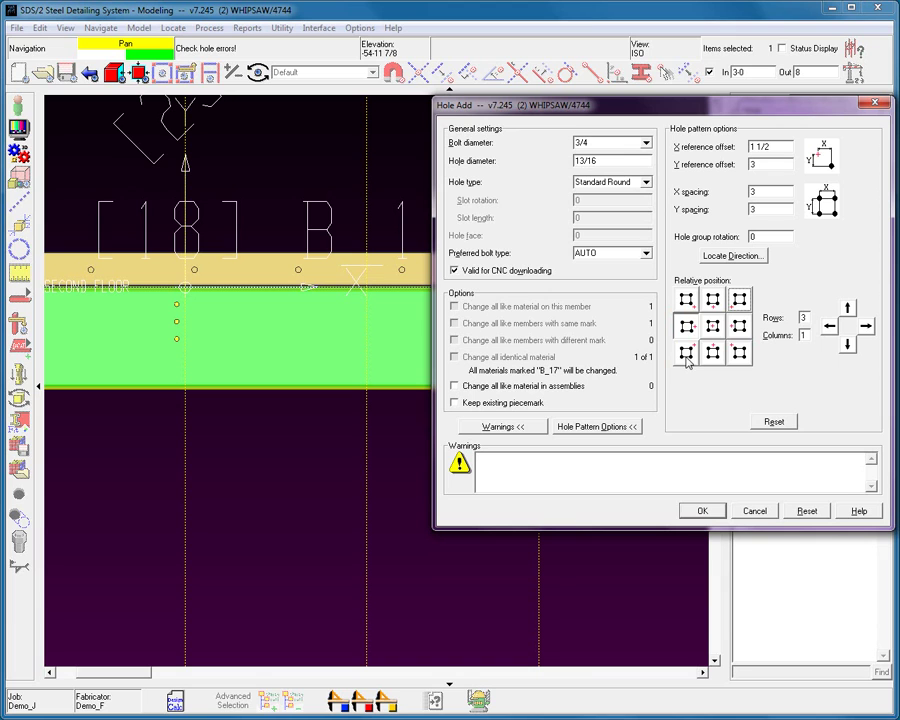
Choose the relative position centered below the reference point, add the holes to the beam and end hole locating.
{"action": "left_click", "coordinate": [713, 354]}
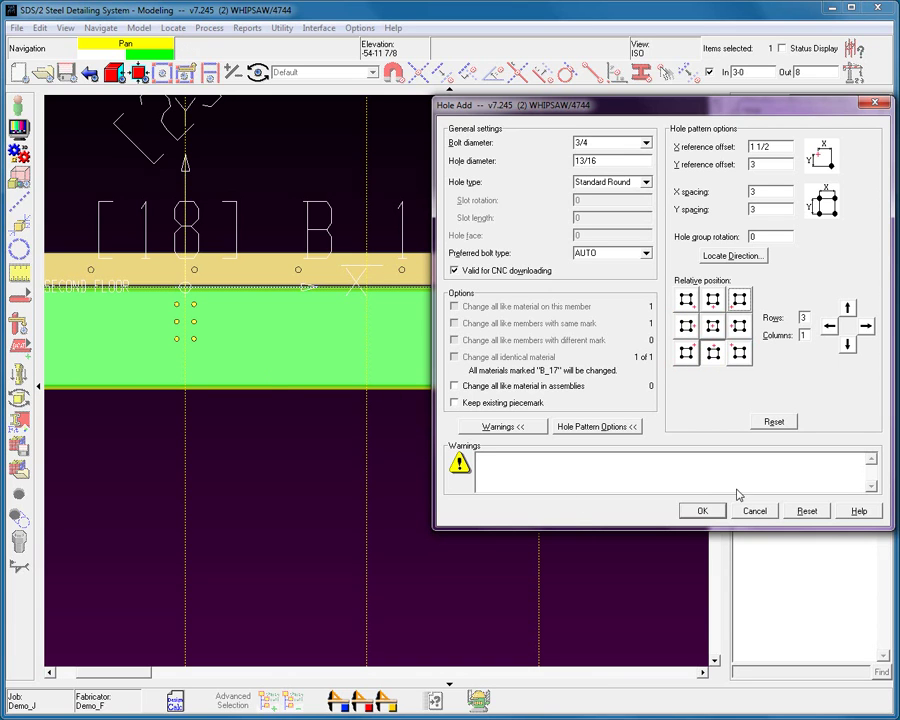
{"action": "left_click", "coordinate": [703, 511]}
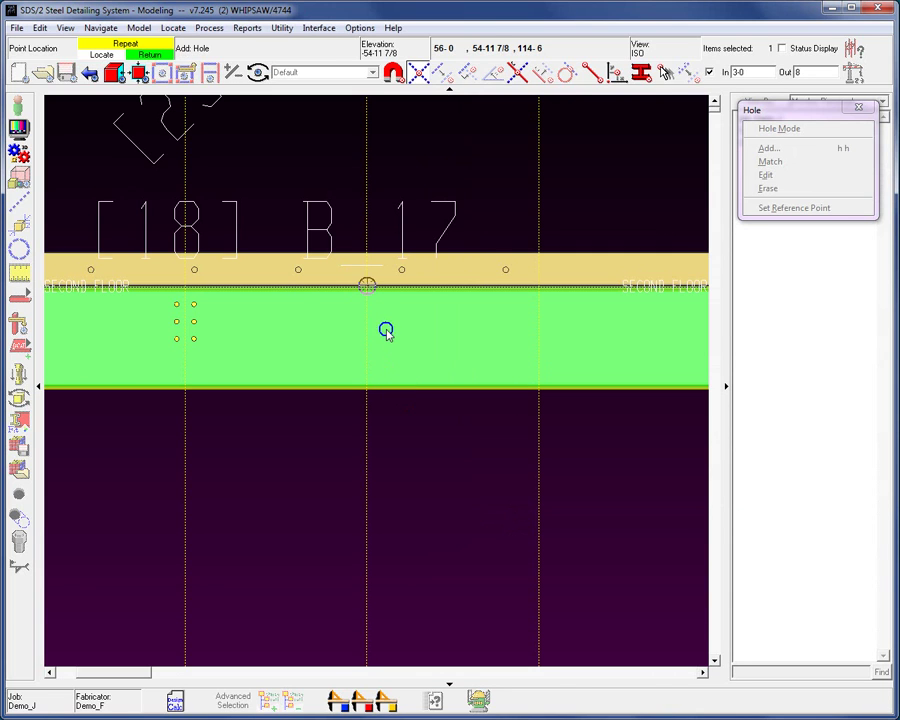
{"action": "left_click", "coordinate": [387, 333]}
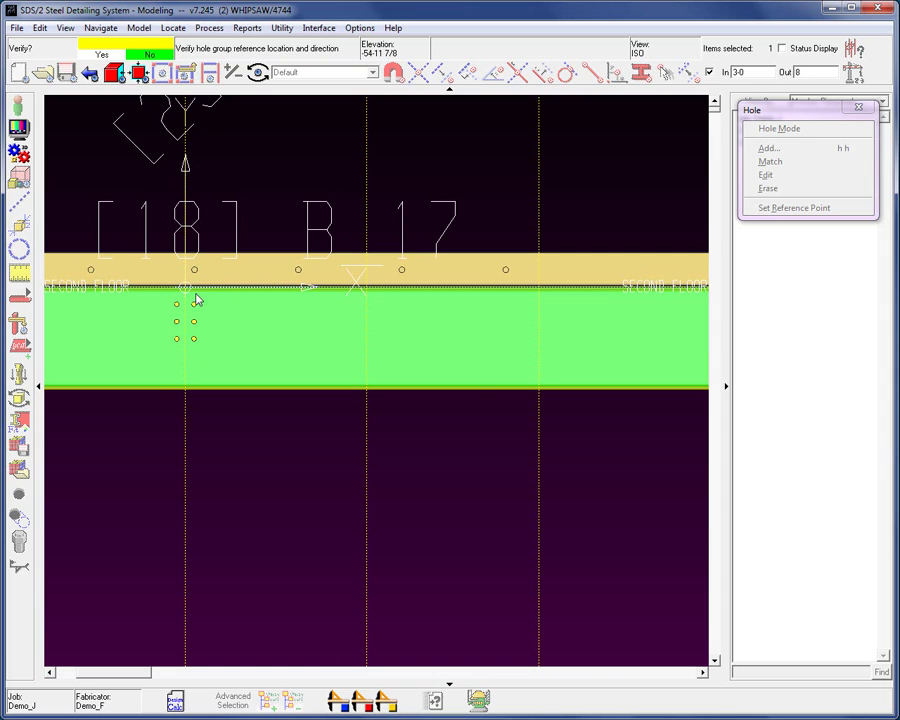
Accept the first hole group's reference, reset the pattern options to a single hole and add it on the middle group's second vertical line, upper row.
{"action": "left_click", "coordinate": [315, 192]}
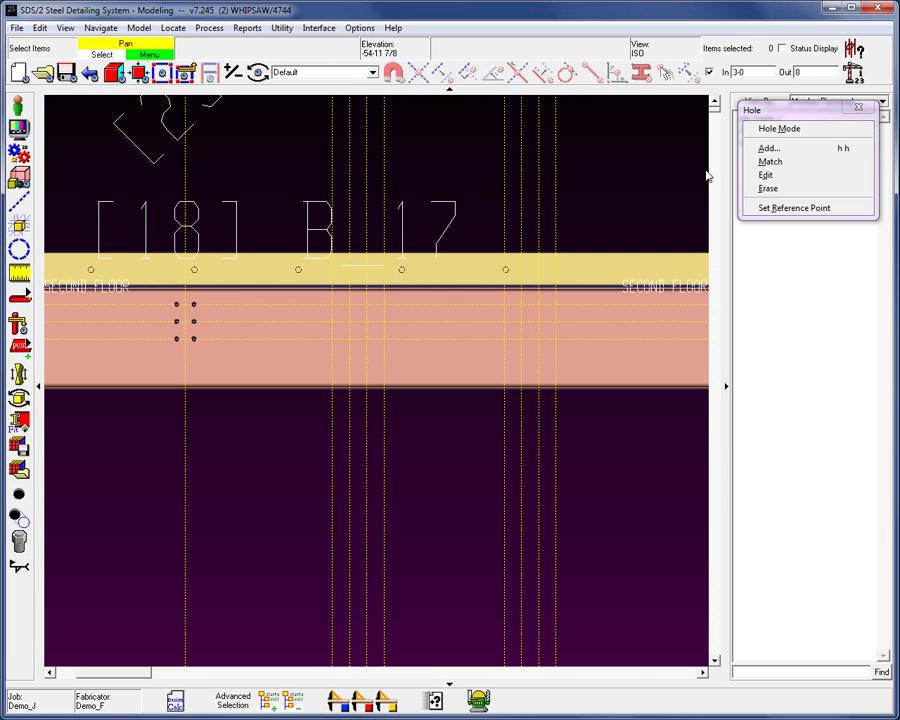
{"action": "left_click", "coordinate": [776, 150]}
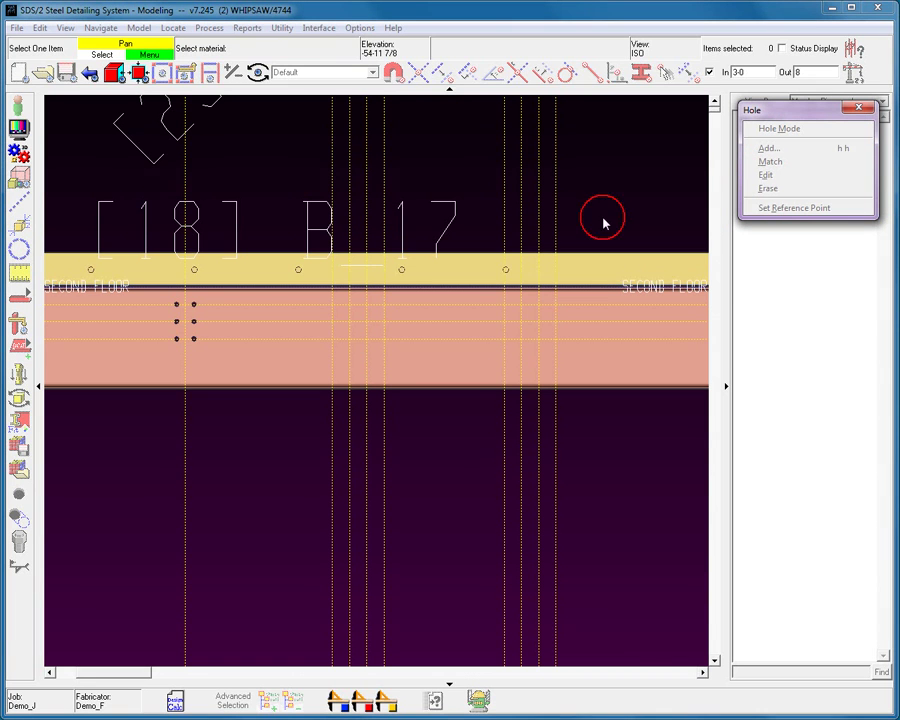
{"action": "left_click", "coordinate": [357, 337]}
{"action": "left_click", "coordinate": [357, 337]}
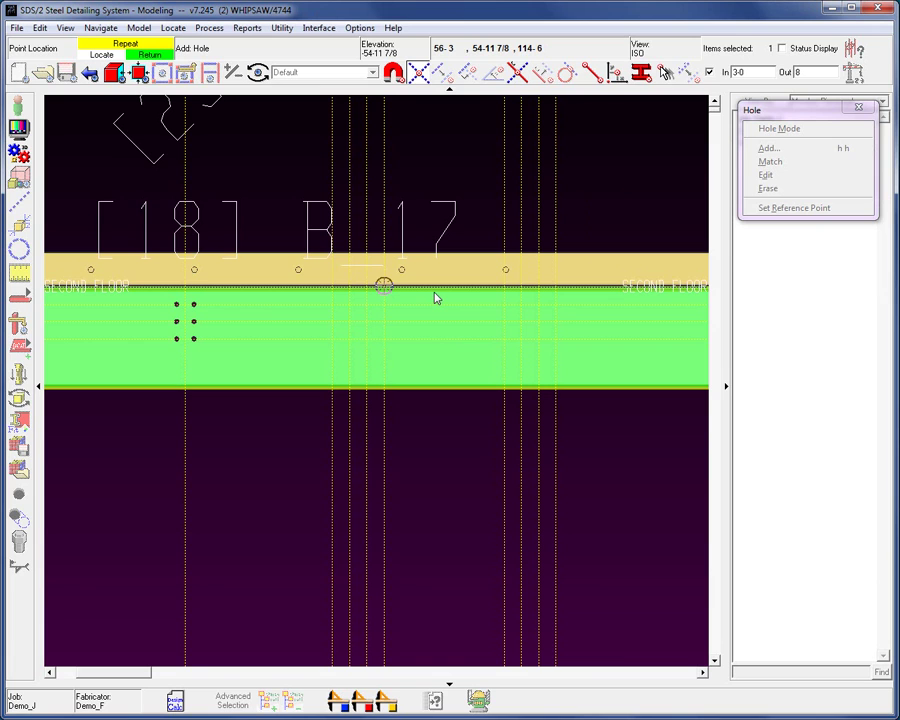
{"action": "left_click", "coordinate": [351, 306]}
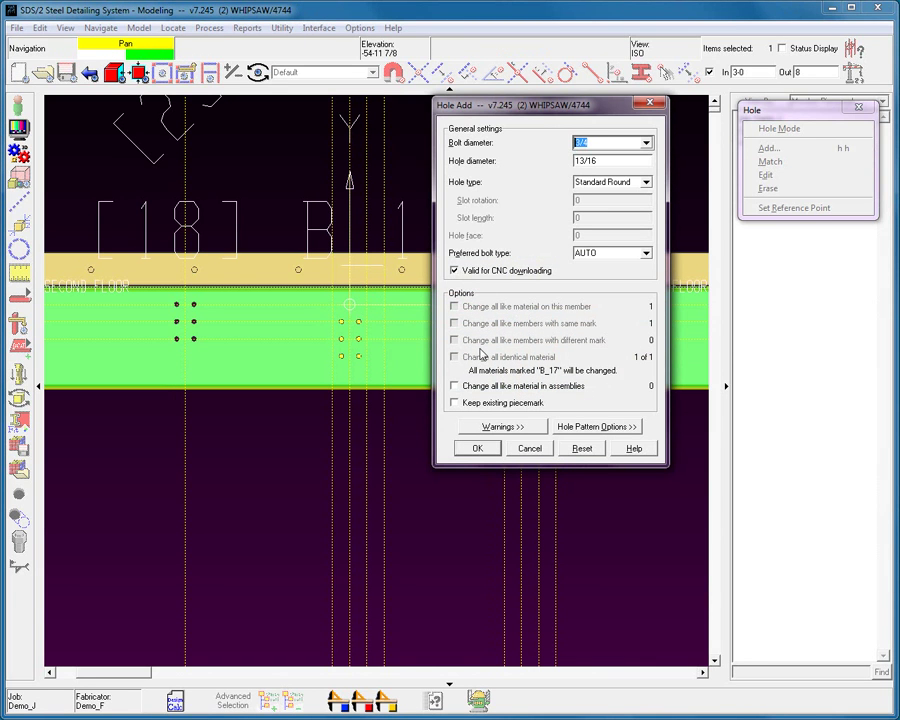
{"action": "left_click", "coordinate": [605, 429]}
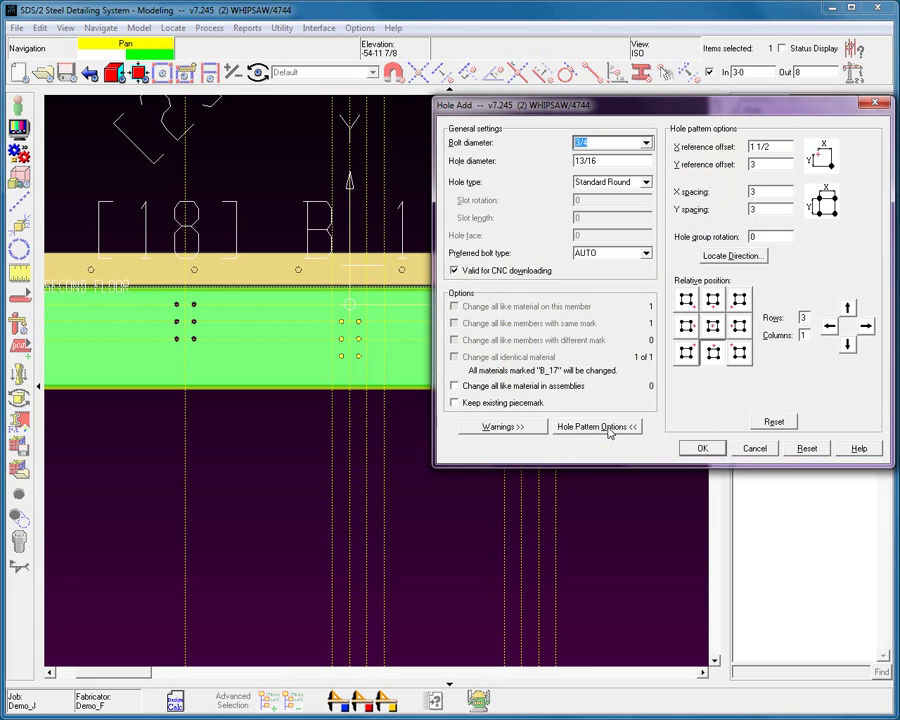
{"action": "left_click", "coordinate": [782, 425]}
{"action": "left_click", "coordinate": [702, 448]}
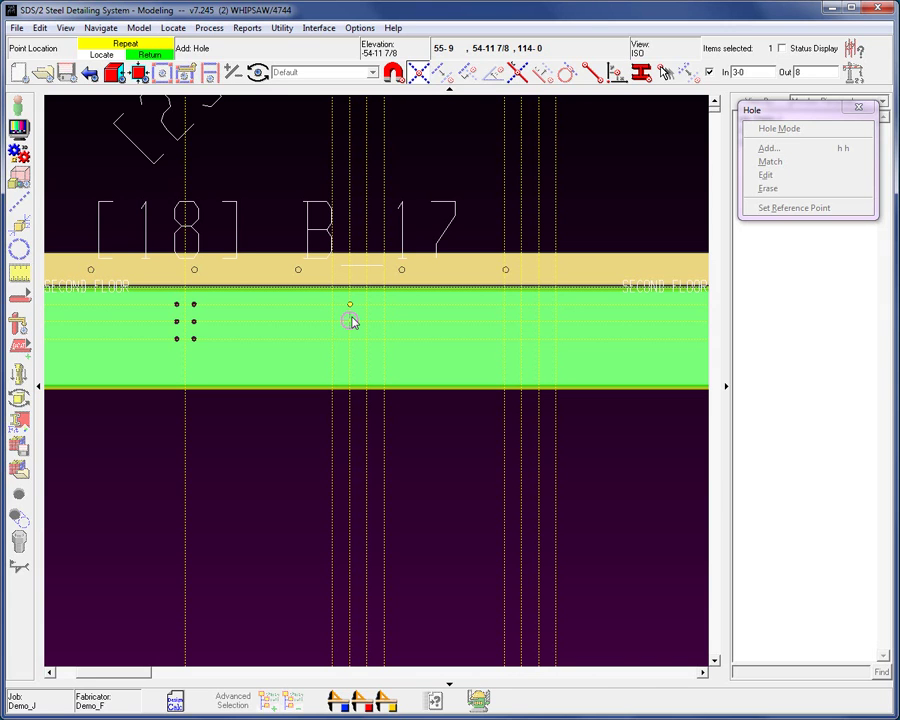
Add single holes on the middle group's second vertical line at the middle and lower rows, and on its first line at the lower row.
{"action": "left_click", "coordinate": [350, 321]}
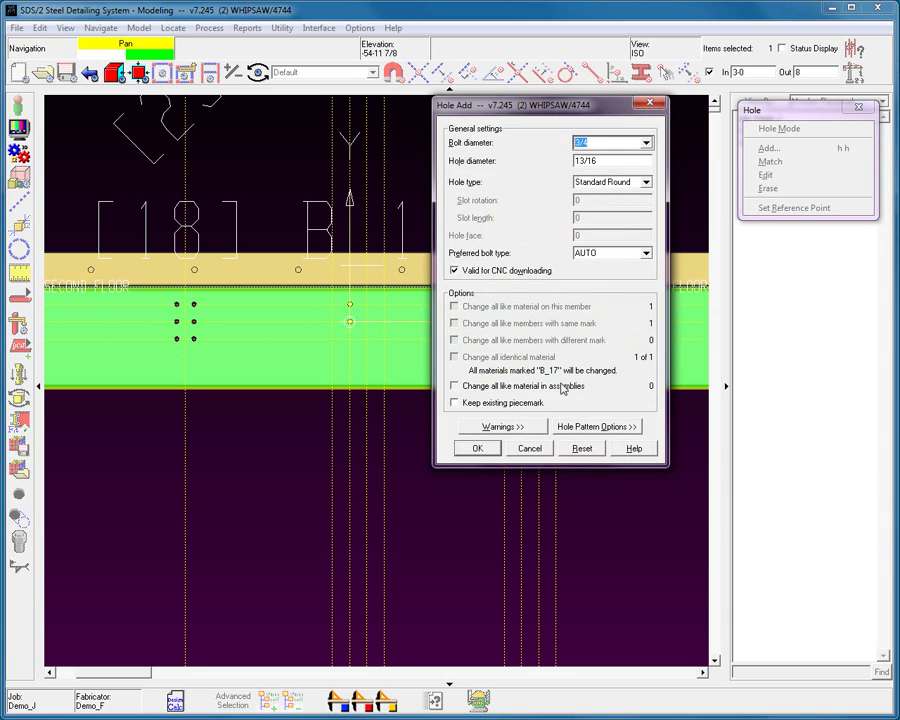
{"action": "left_click", "coordinate": [478, 448]}
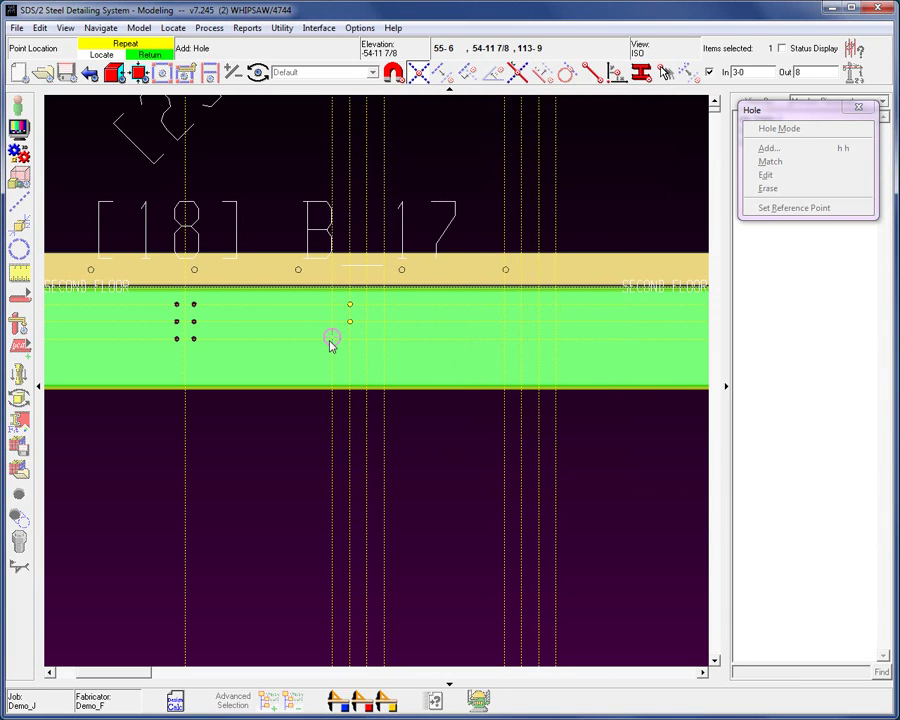
{"action": "left_click", "coordinate": [332, 340]}
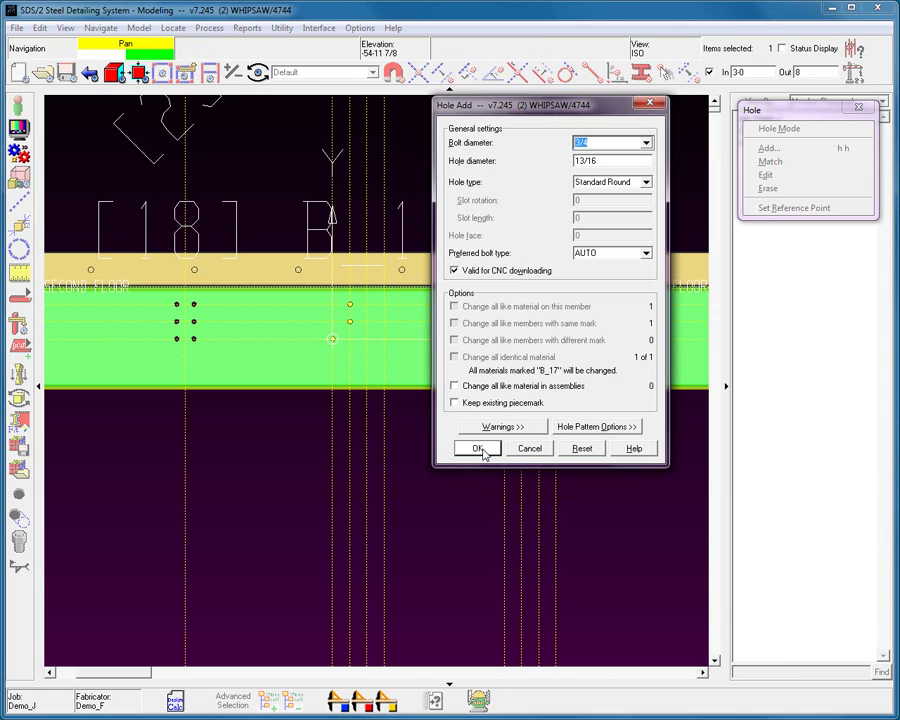
{"action": "left_click", "coordinate": [478, 448]}
{"action": "left_click", "coordinate": [352, 345]}
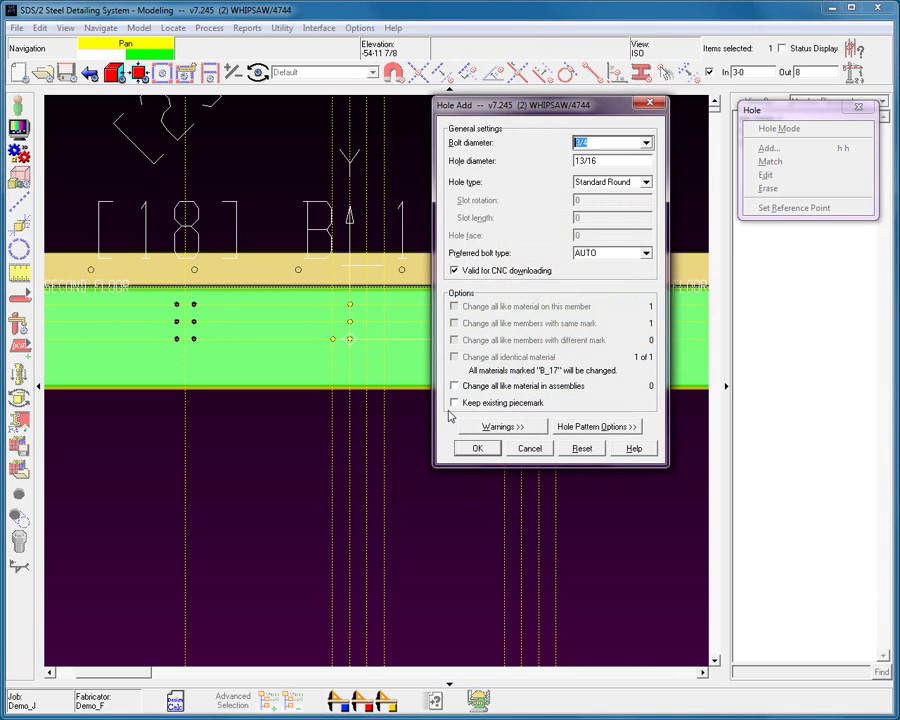
{"action": "left_click", "coordinate": [478, 448]}
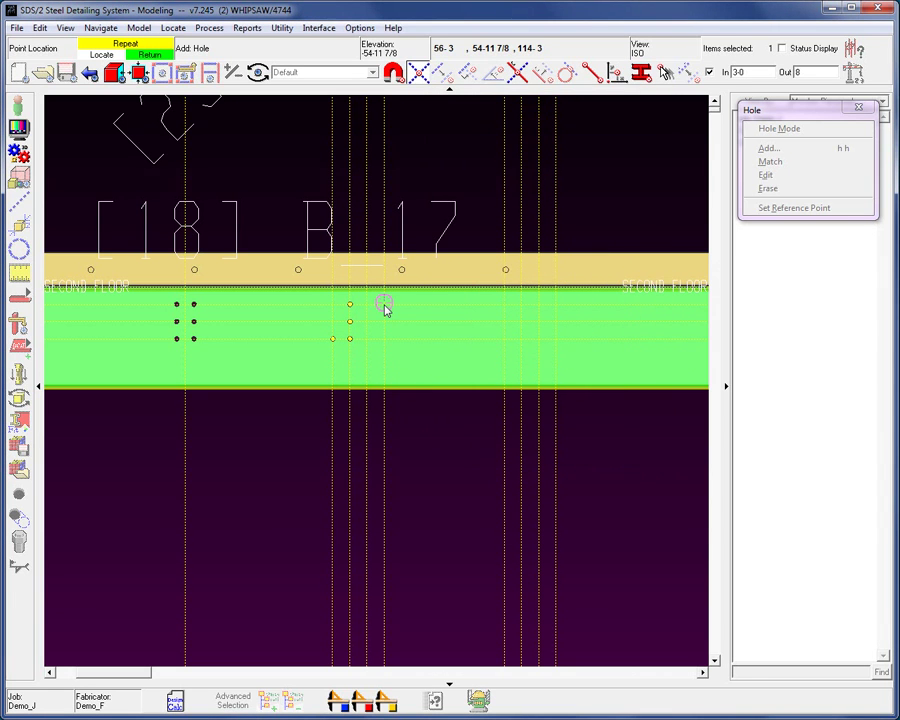
Add holes on the middle group's fourth vertical line at the upper and lower rows, and finish locating holes.
{"action": "left_click", "coordinate": [384, 307]}
{"action": "left_click", "coordinate": [478, 446]}
{"action": "left_click", "coordinate": [384, 340]}
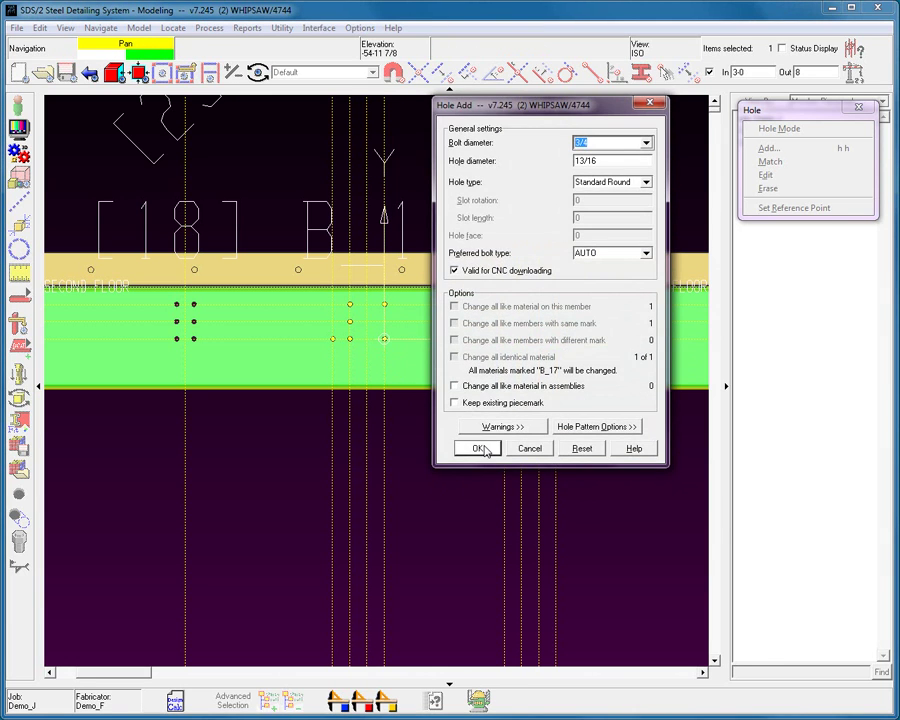
{"action": "left_click", "coordinate": [486, 450]}
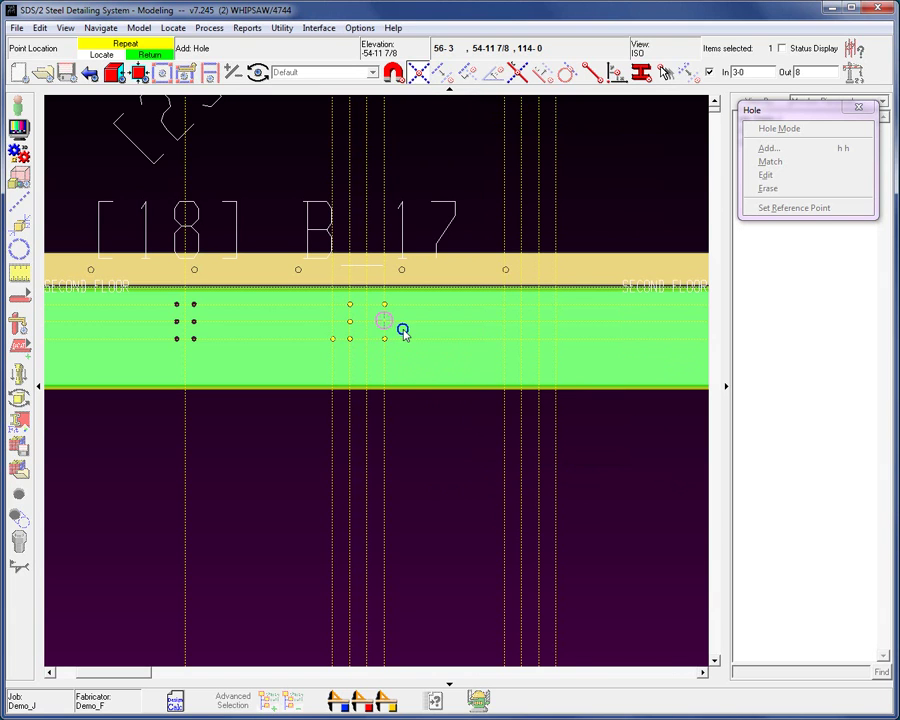
{"action": "left_click", "coordinate": [403, 333]}
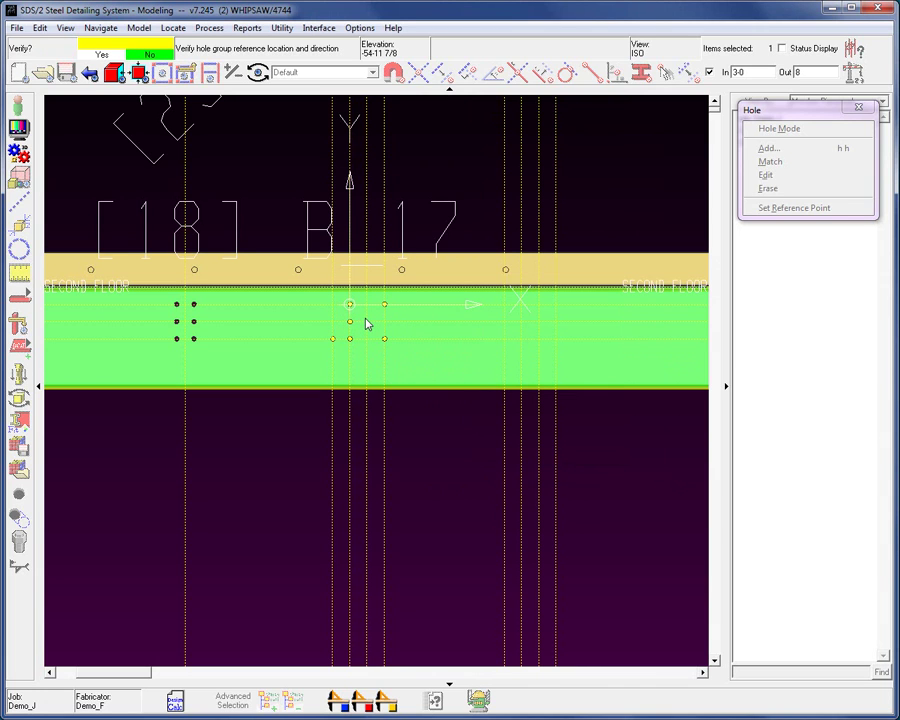
Relocate the middle group's reference to its first vertical line at the beam's top edge, directed towards the upper hole on the fourth line.
{"action": "right_click", "coordinate": [366, 323]}
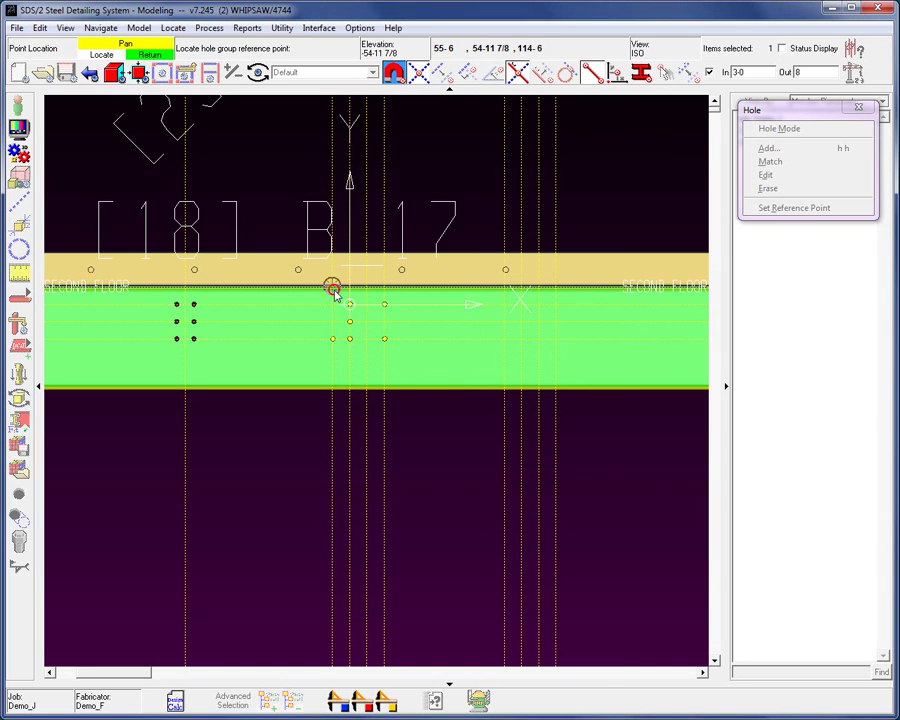
{"action": "left_click", "coordinate": [335, 292]}
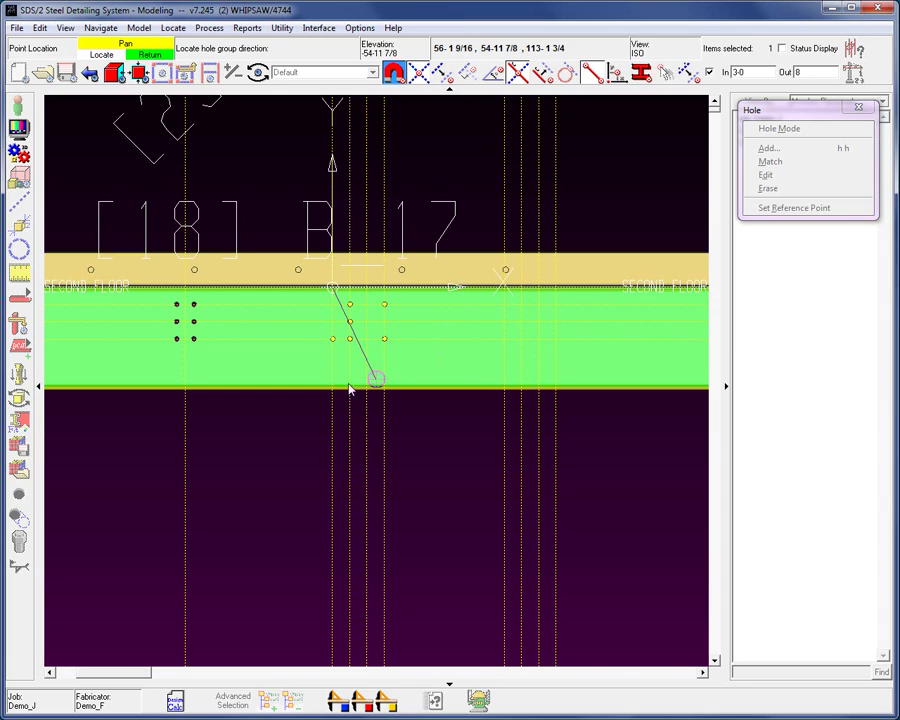
{"action": "left_click", "coordinate": [389, 311]}
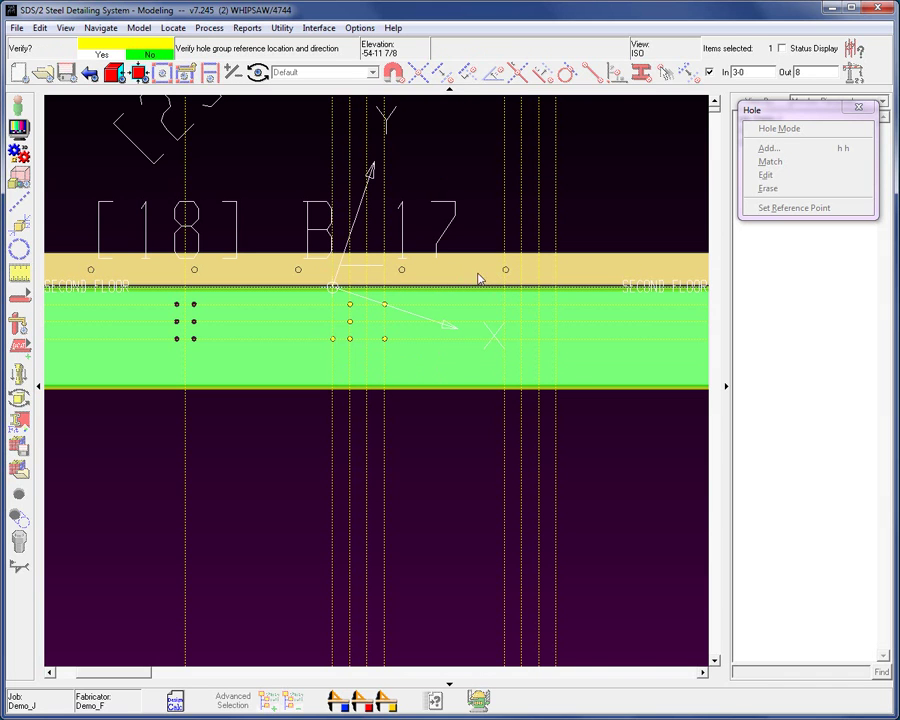
{"action": "left_click", "coordinate": [508, 178]}
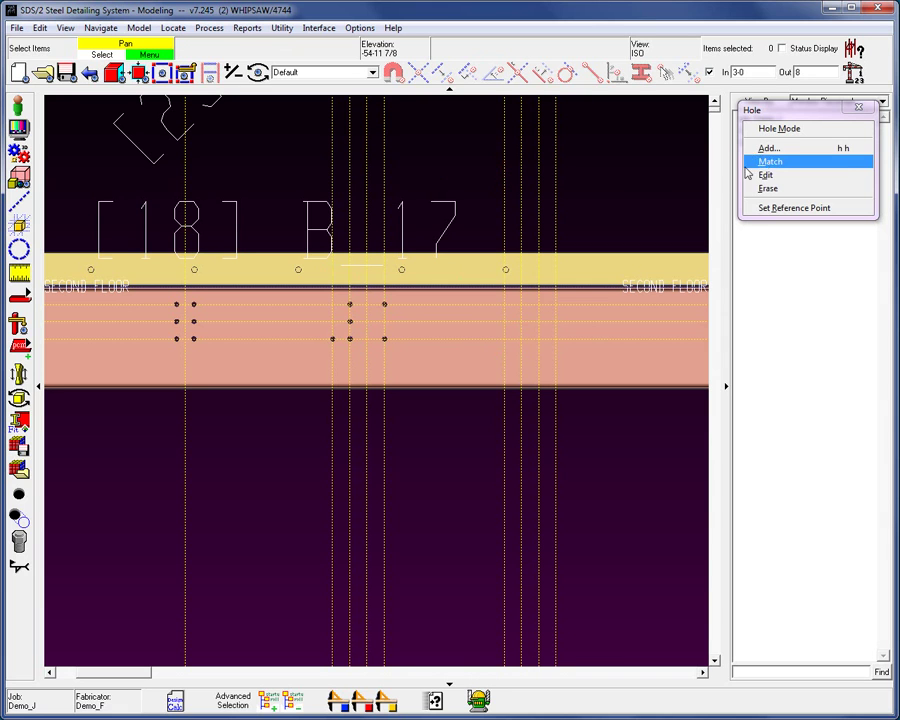
Start another hole group on the beam web and add three single holes down the second vertical line of the third construction-line group.
{"action": "left_click", "coordinate": [769, 148]}
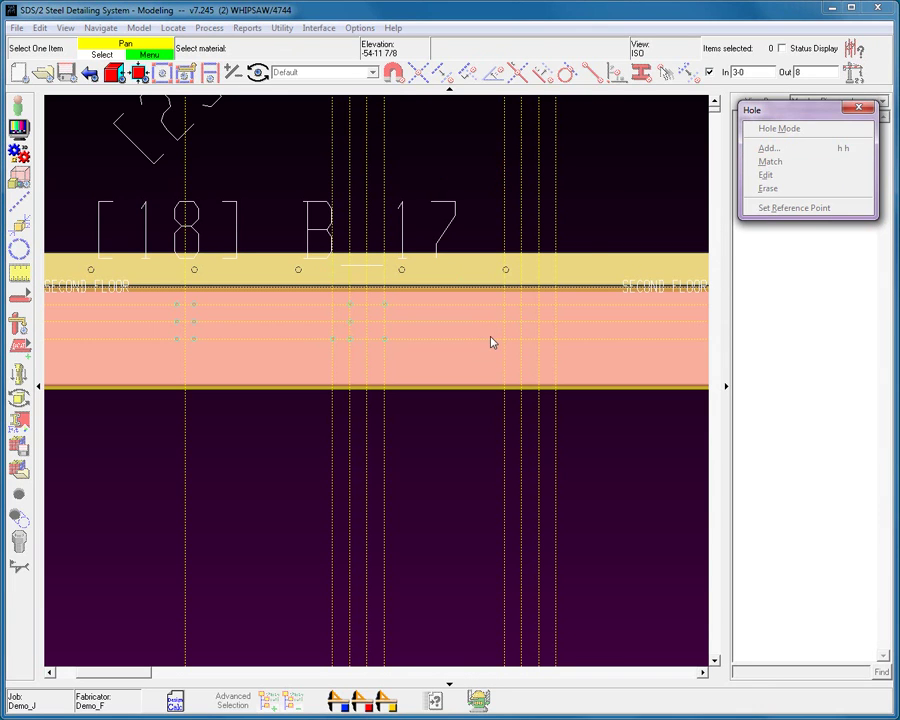
{"action": "left_click", "coordinate": [490, 342]}
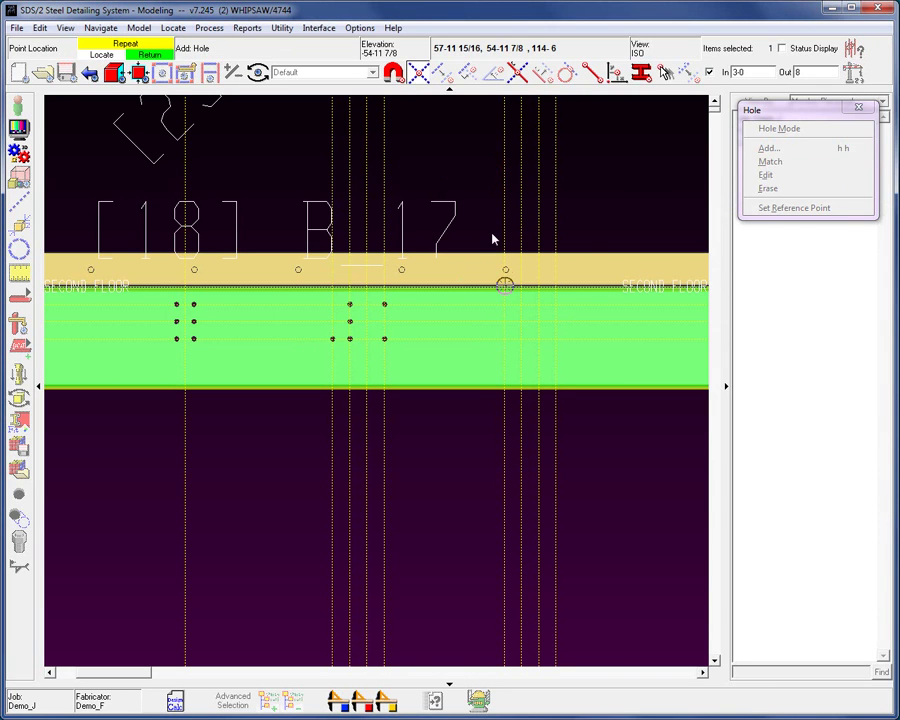
{"action": "left_click", "coordinate": [519, 310]}
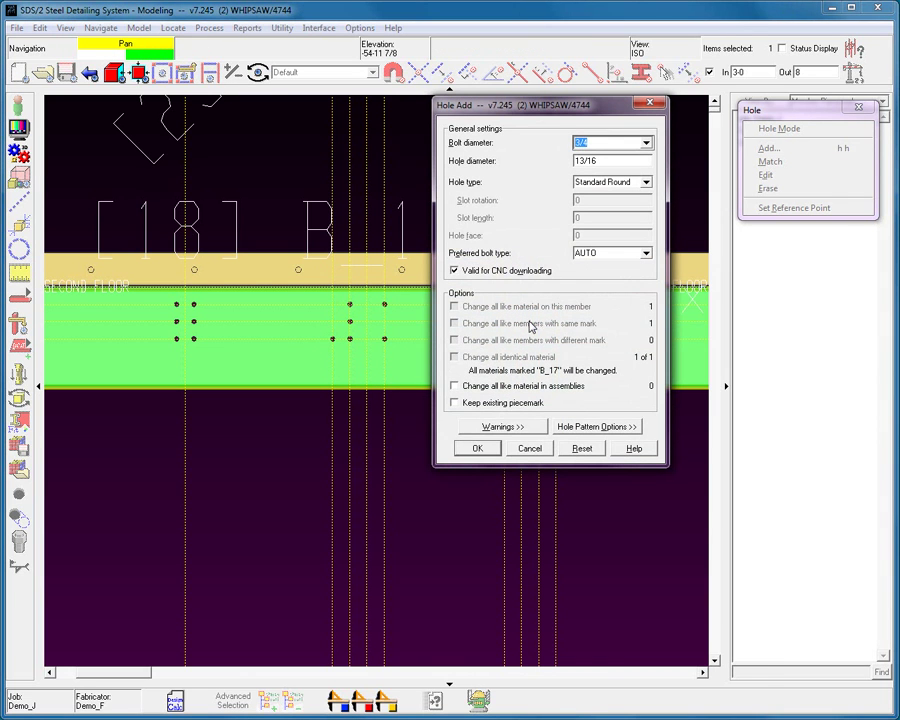
{"action": "left_click", "coordinate": [478, 449]}
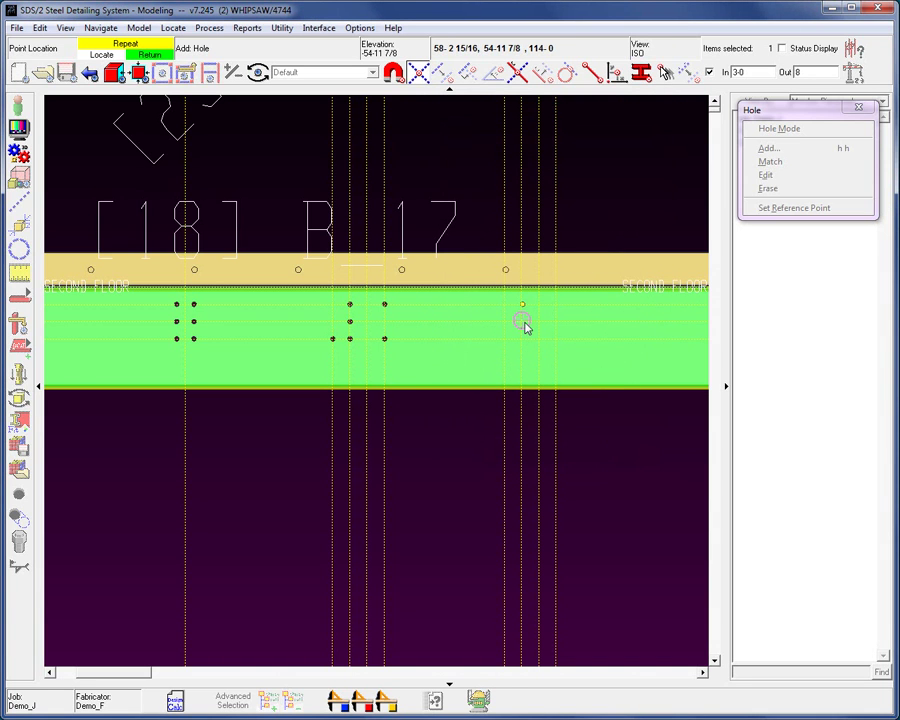
{"action": "left_click", "coordinate": [523, 321]}
{"action": "left_click", "coordinate": [522, 340]}
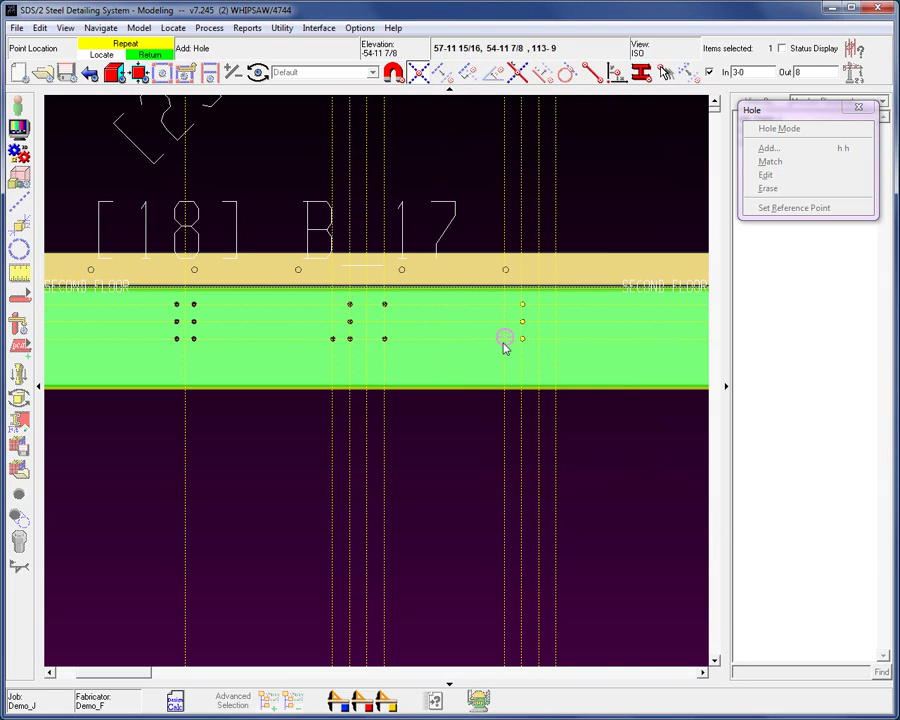
Add holes at the third group's first line, lower row, and fourth line, lower and upper rows, and finish locating holes.
{"action": "left_click", "coordinate": [505, 339]}
{"action": "left_click", "coordinate": [557, 338]}
{"action": "left_click", "coordinate": [557, 321]}
{"action": "left_click", "coordinate": [557, 304]}
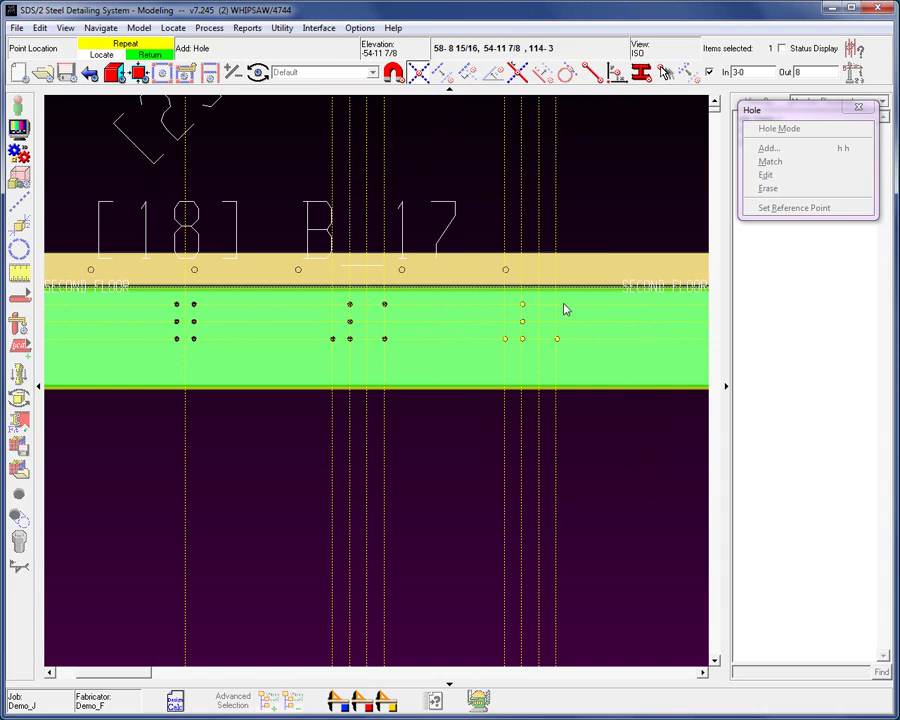
{"action": "right_click", "coordinate": [487, 326]}
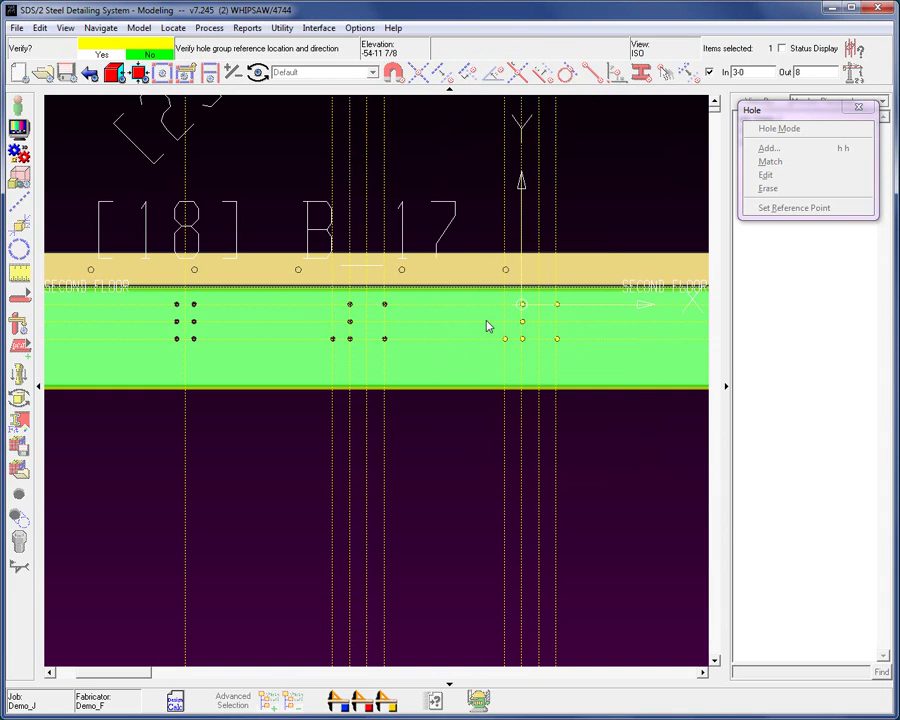
Move the third group's reference to its third vertical line at the beam's top edge, keep the horizontal direction and accept the group.
{"action": "right_click", "coordinate": [548, 236]}
{"action": "left_click", "coordinate": [541, 280]}
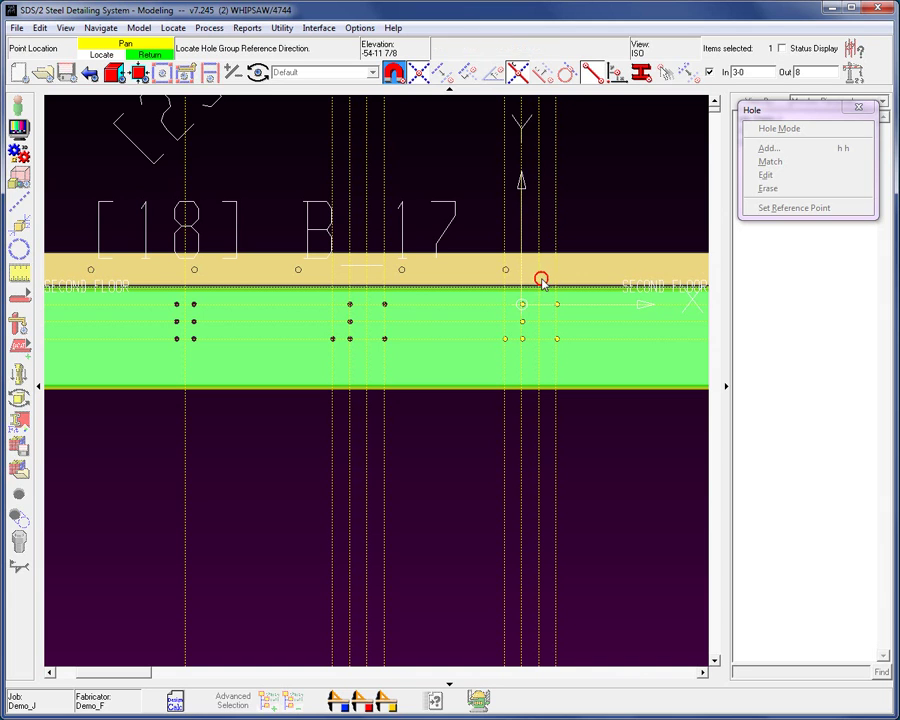
{"action": "left_click", "coordinate": [421, 206]}
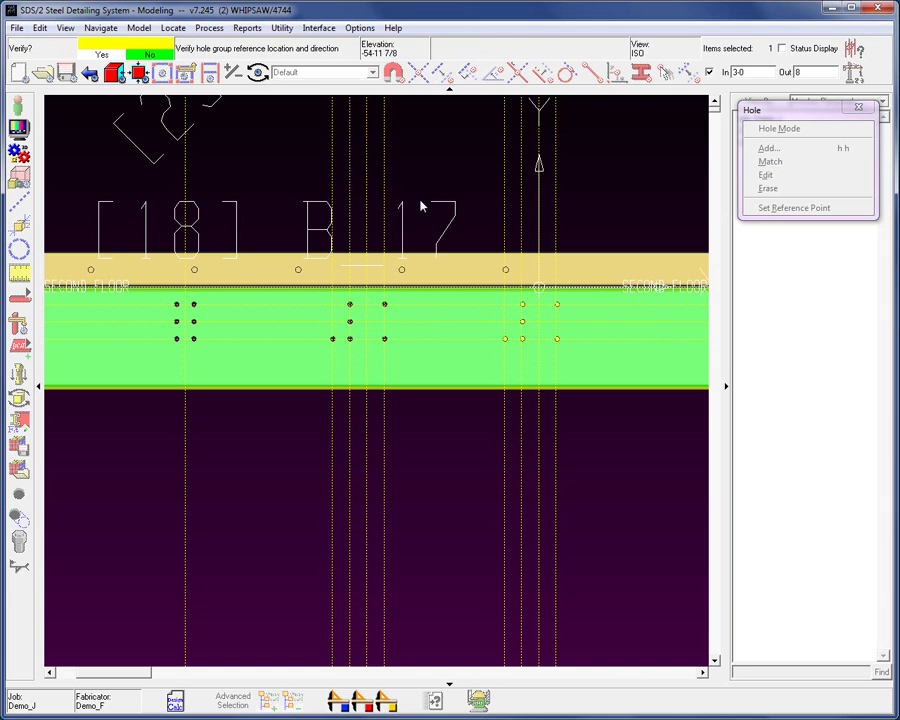
{"action": "left_click", "coordinate": [421, 206]}
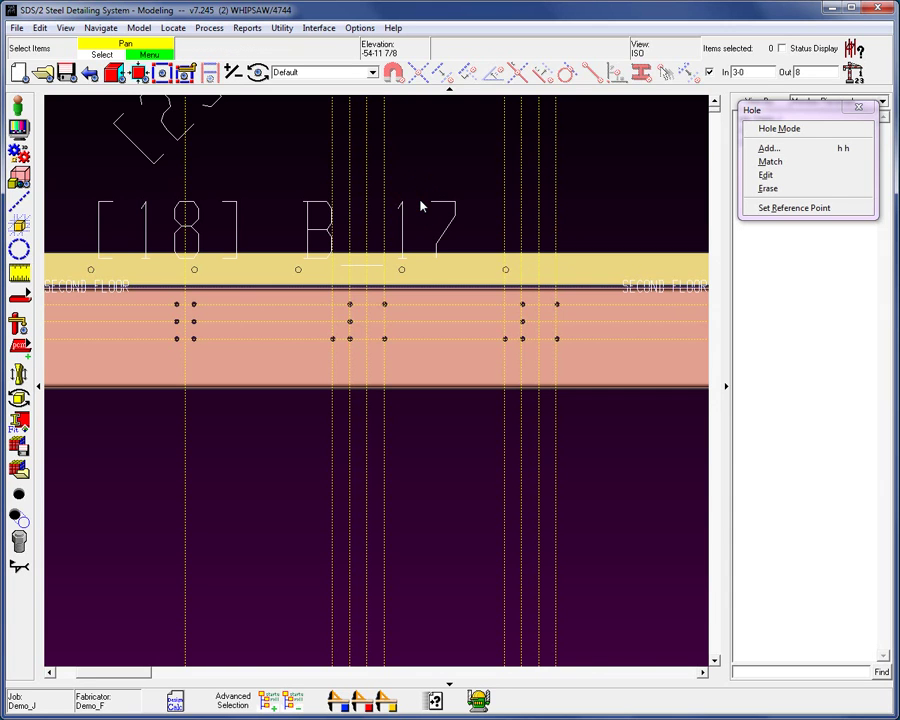
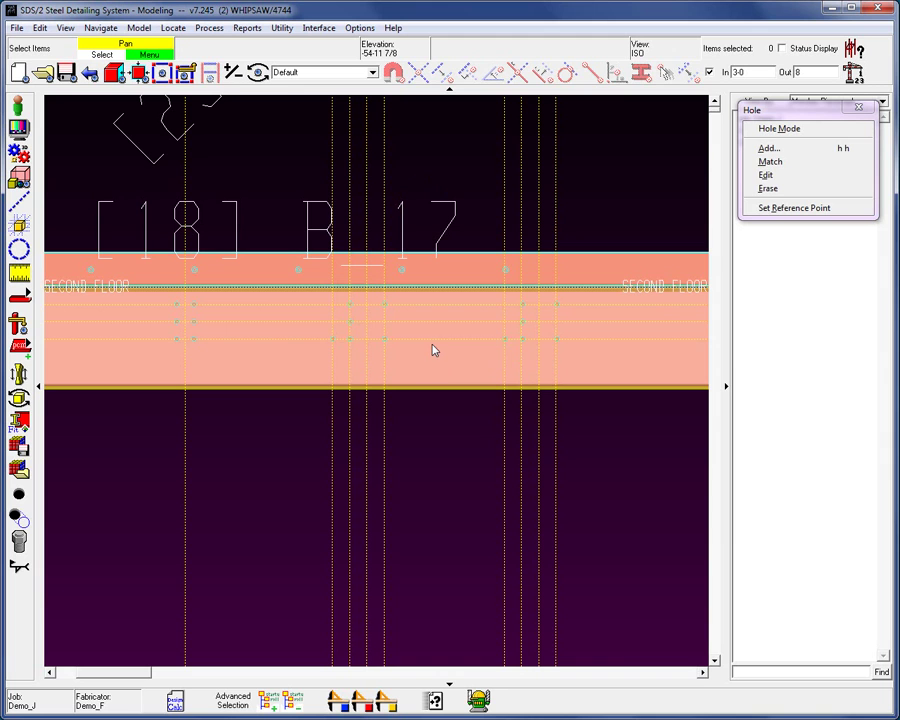
Detail beam B_17 with the default annotation and dimension options, and examine the hole group dimensions in its detail drawing.
{"action": "right_click", "coordinate": [432, 348]}
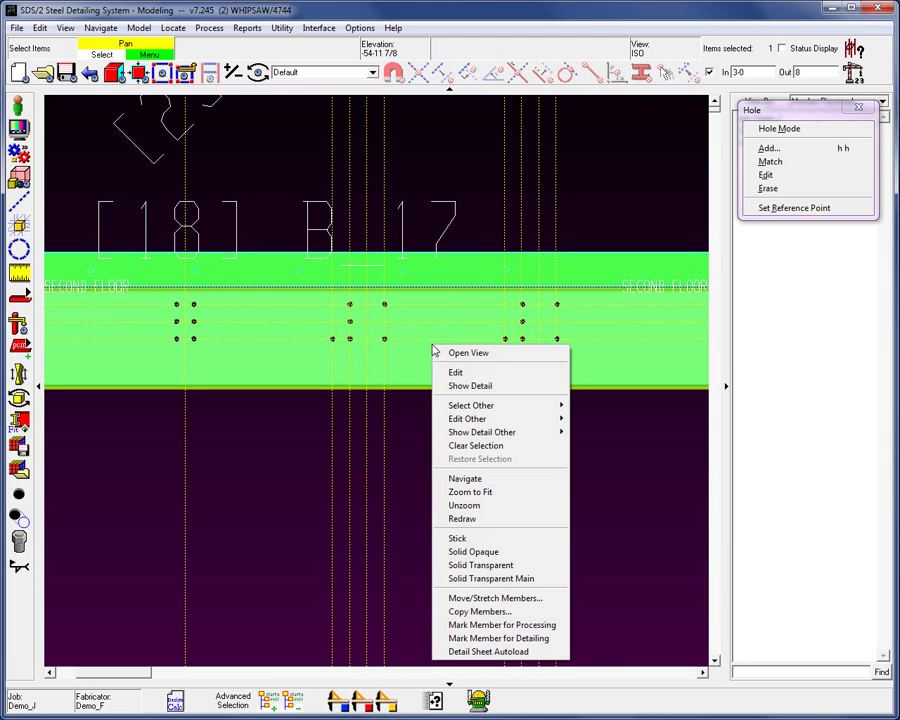
{"action": "left_click", "coordinate": [480, 390]}
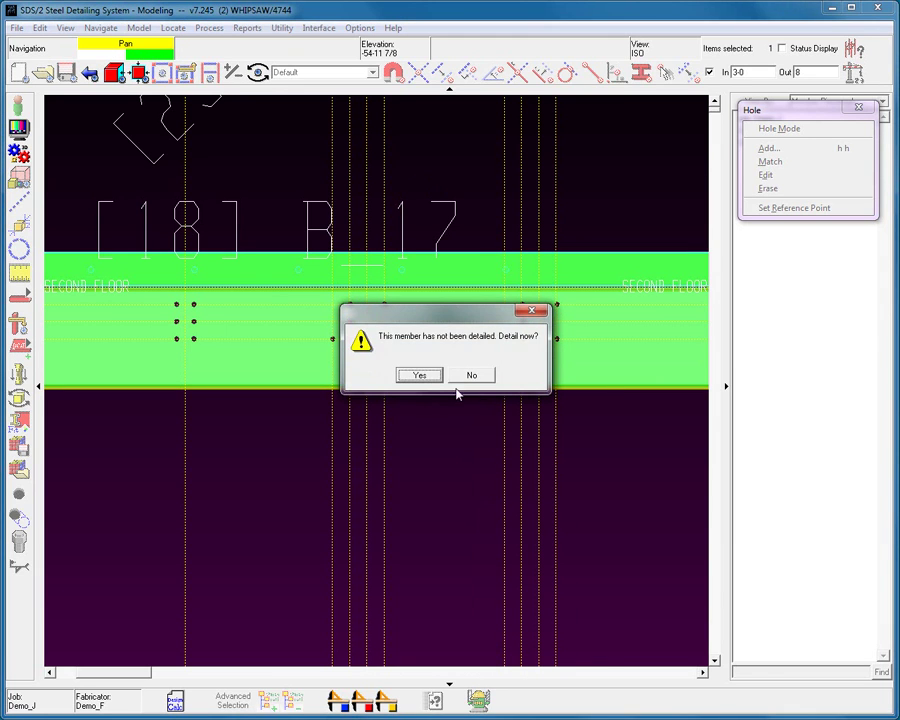
{"action": "left_click", "coordinate": [420, 374]}
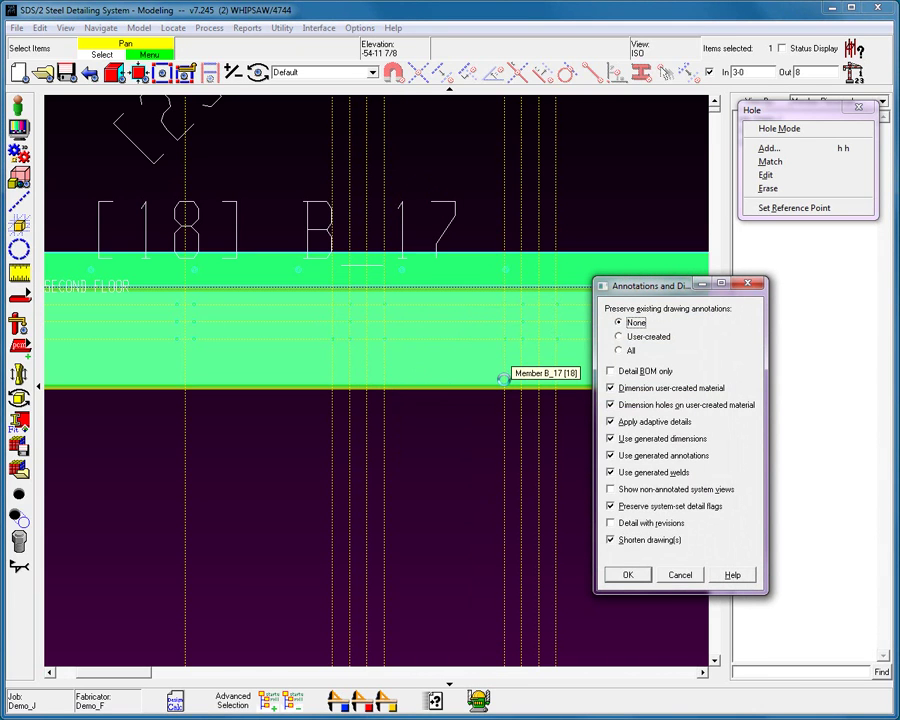
{"action": "left_click", "coordinate": [630, 576]}
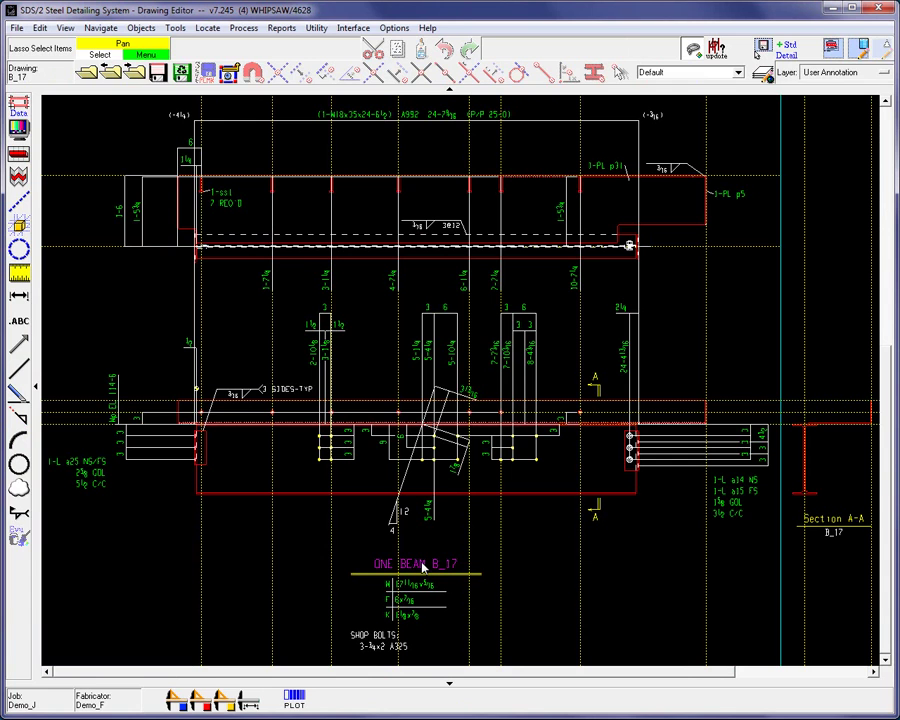
{"action": "scroll", "coordinate": [375, 513], "scroll_direction": "up", "scroll_amount": 3}
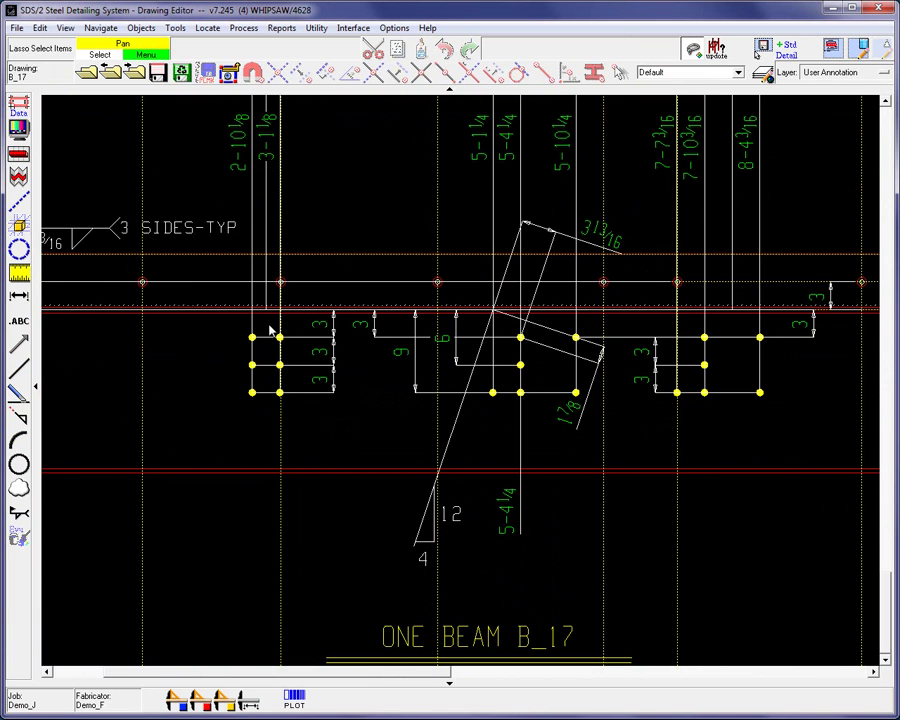
{"action": "scroll", "coordinate": [290, 343], "scroll_direction": "down", "scroll_amount": 1}
{"action": "scroll", "coordinate": [290, 343], "scroll_direction": "down", "scroll_amount": 1}
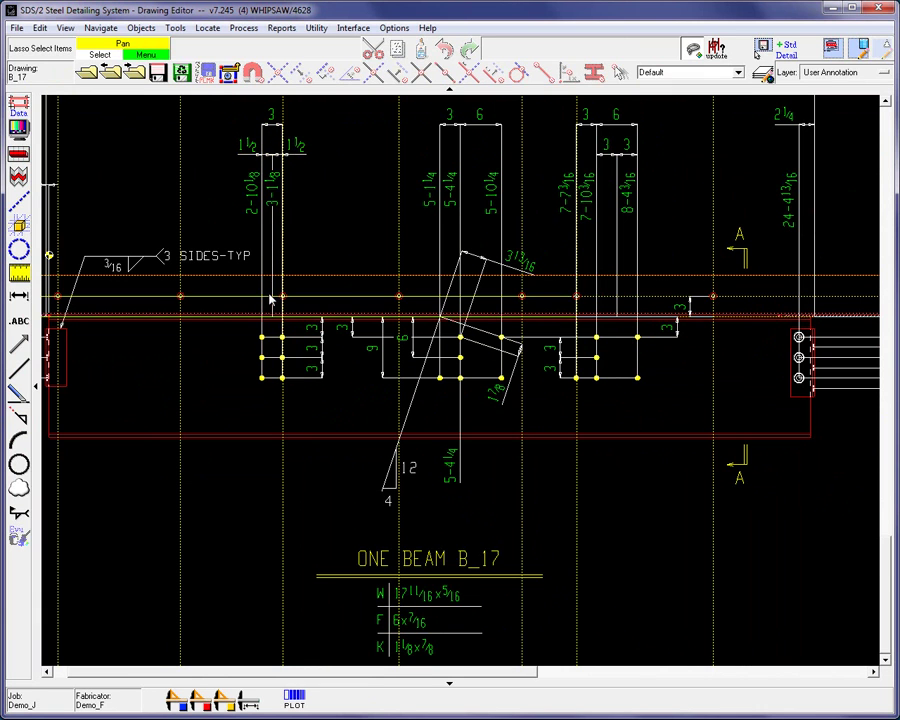
Examine the first hole group's dimensions in the detail drawing, return to the model and clear the beam selection.
{"action": "scroll", "coordinate": [275, 318], "scroll_direction": "up", "scroll_amount": 2}
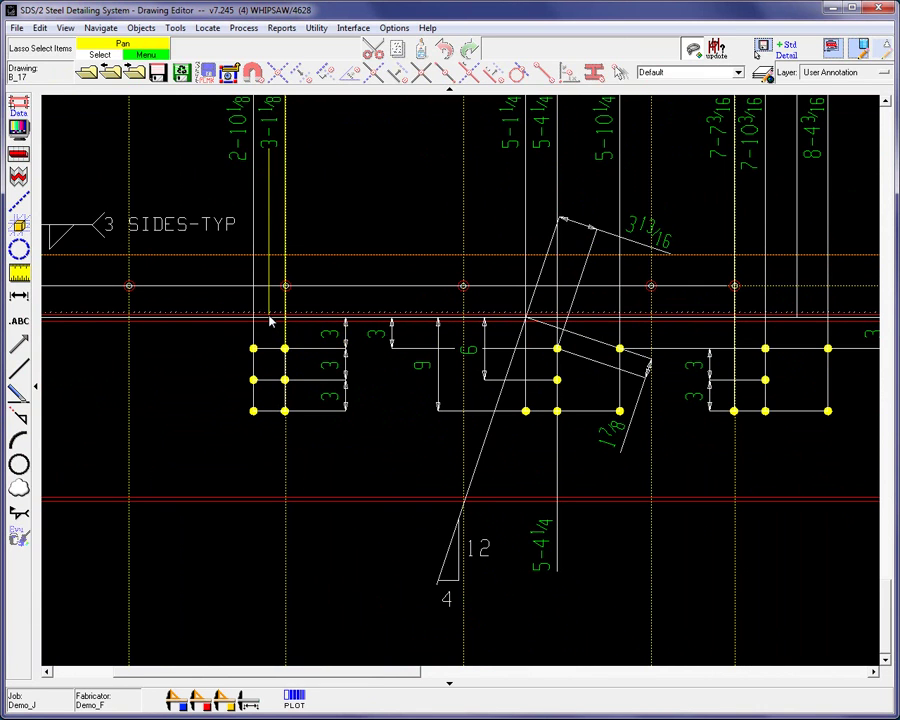
{"action": "scroll", "coordinate": [270, 320], "scroll_direction": "down", "scroll_amount": 2}
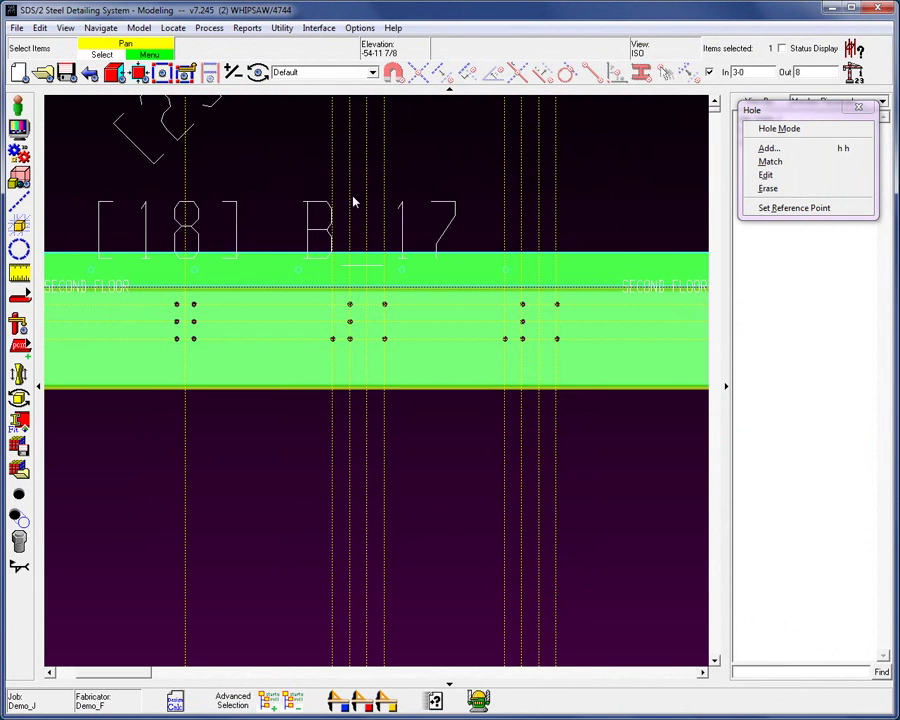
{"action": "left_click", "coordinate": [374, 188]}
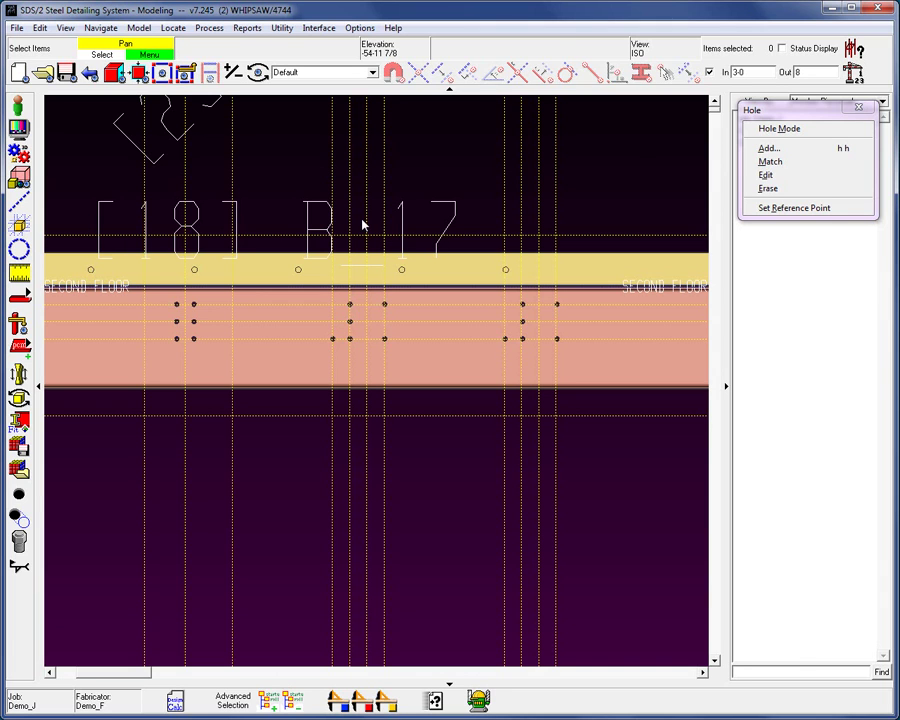
Measure the distance between the two vertical construction lines either side of the first hole group, along the upper horizontal line.
{"action": "key", "text": "h"}
{"action": "key", "text": "h"}
{"action": "left_click", "coordinate": [145, 235]}
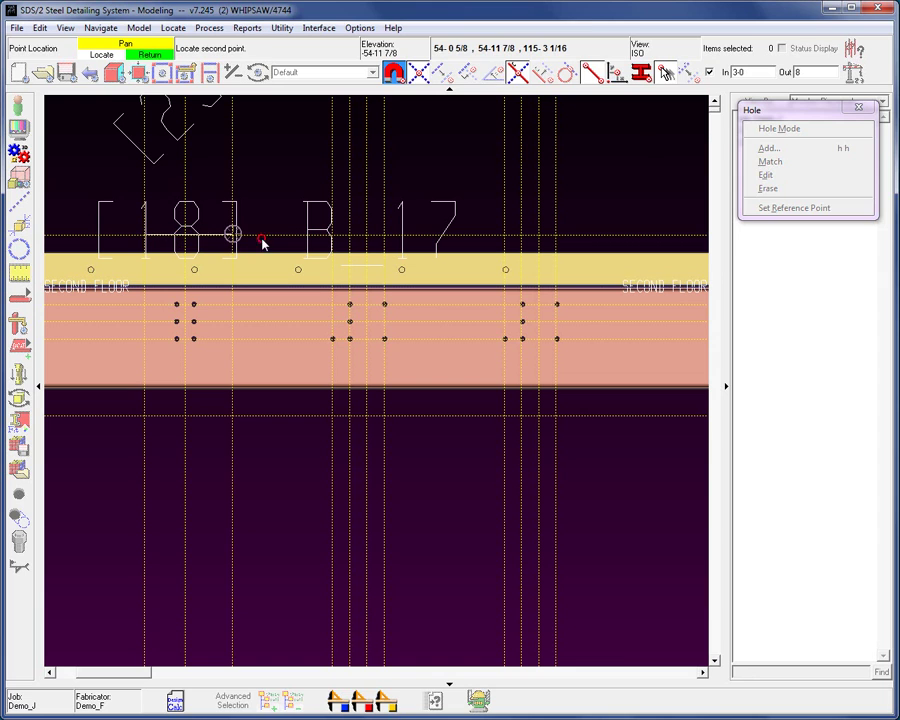
{"action": "left_click", "coordinate": [263, 245]}
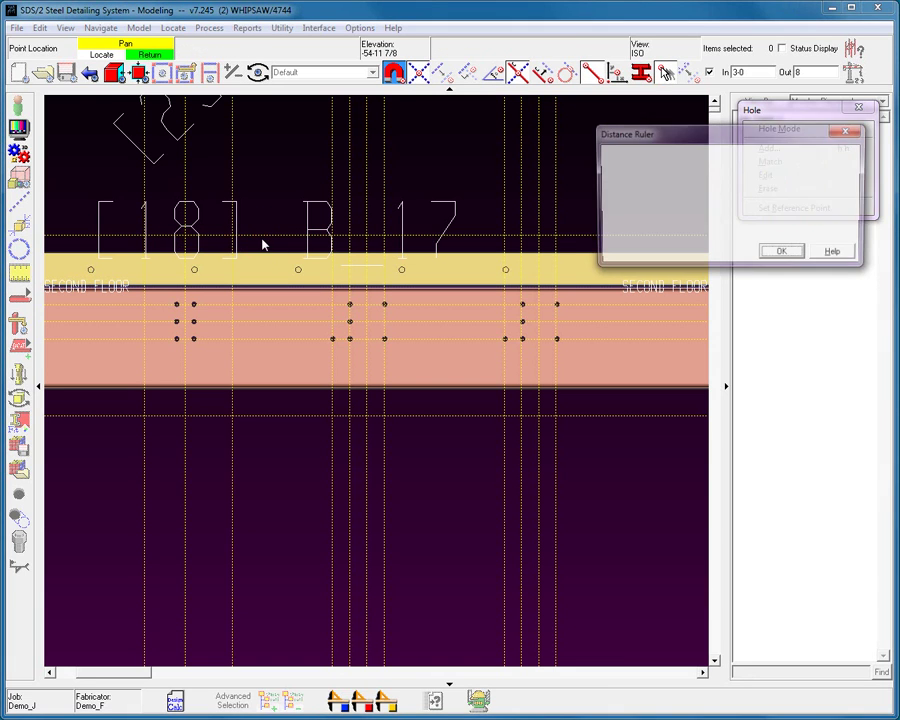
{"action": "left_click", "coordinate": [783, 254]}
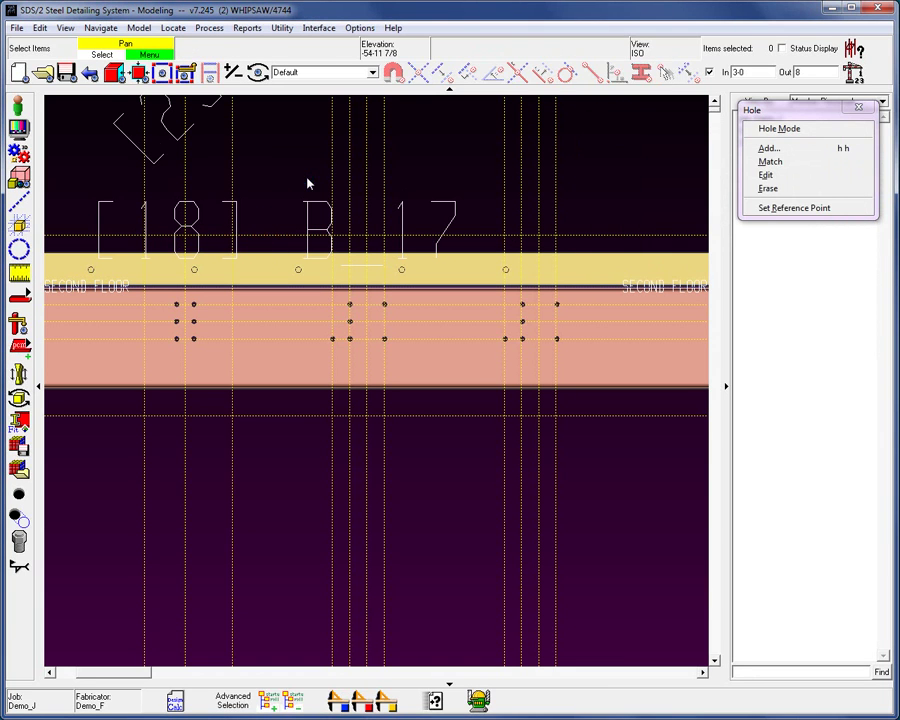
Start a rectangular plate on beam B_17, locating its work points at the lower-left and upper-left construction line intersections around the first hole group.
{"action": "left_click", "coordinate": [139, 27]}
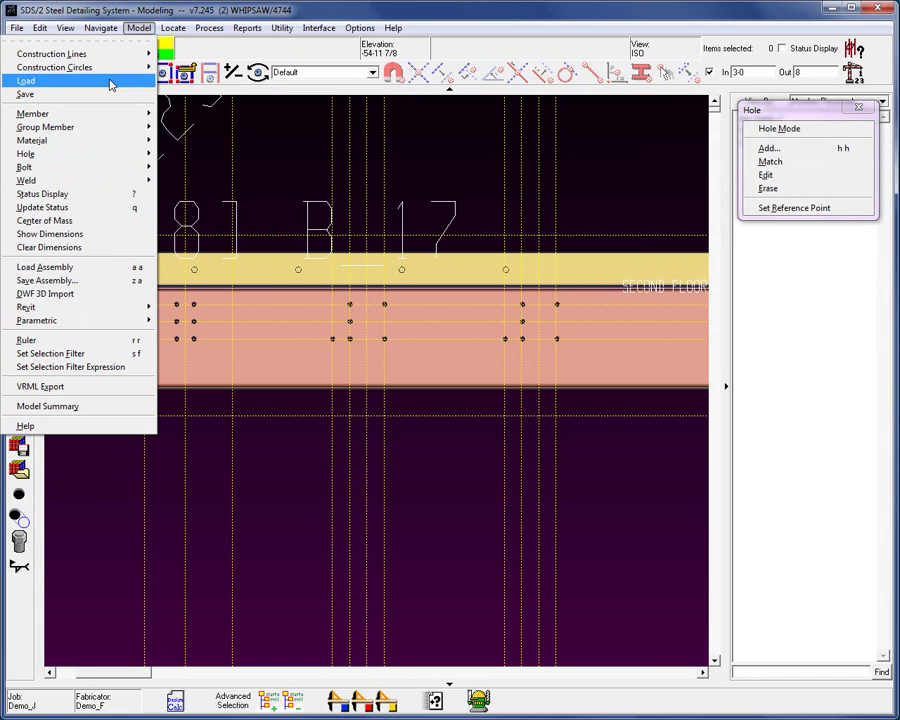
{"action": "mouse_move", "coordinate": [97, 141]}
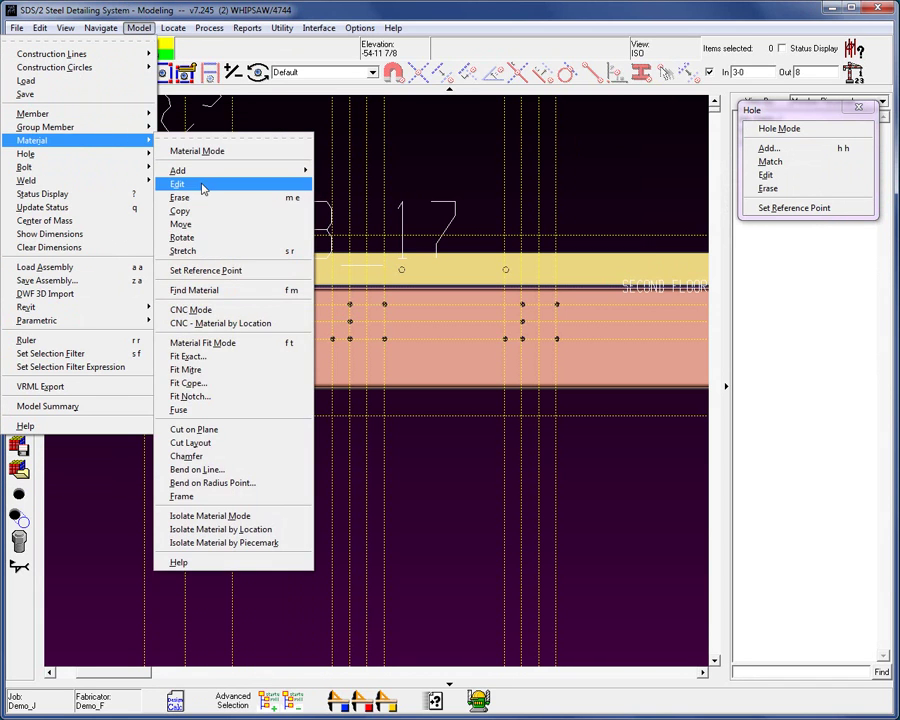
{"action": "mouse_move", "coordinate": [180, 171]}
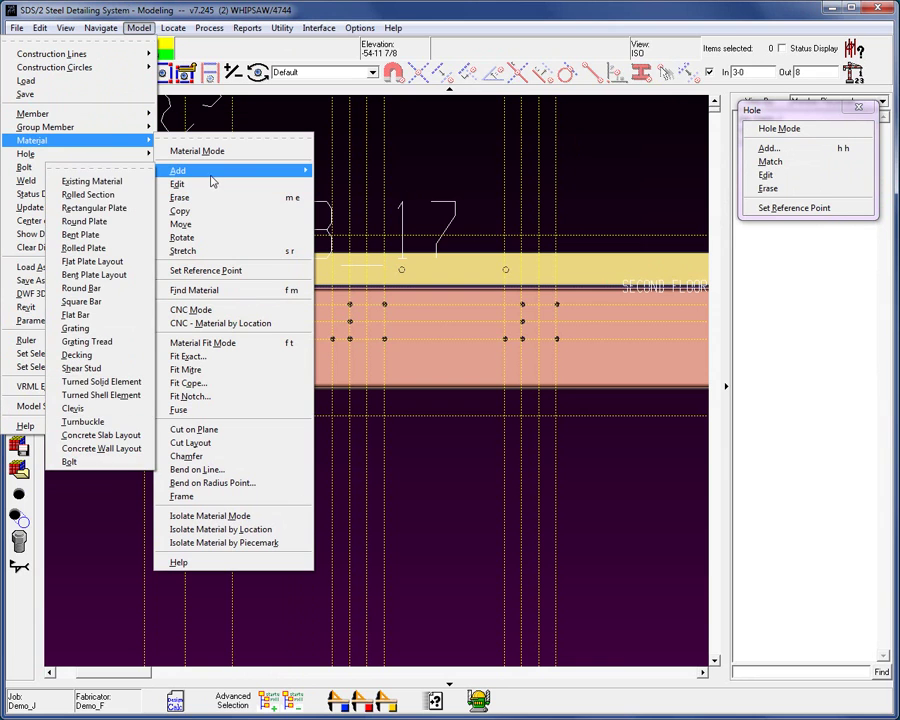
{"action": "left_click", "coordinate": [115, 207]}
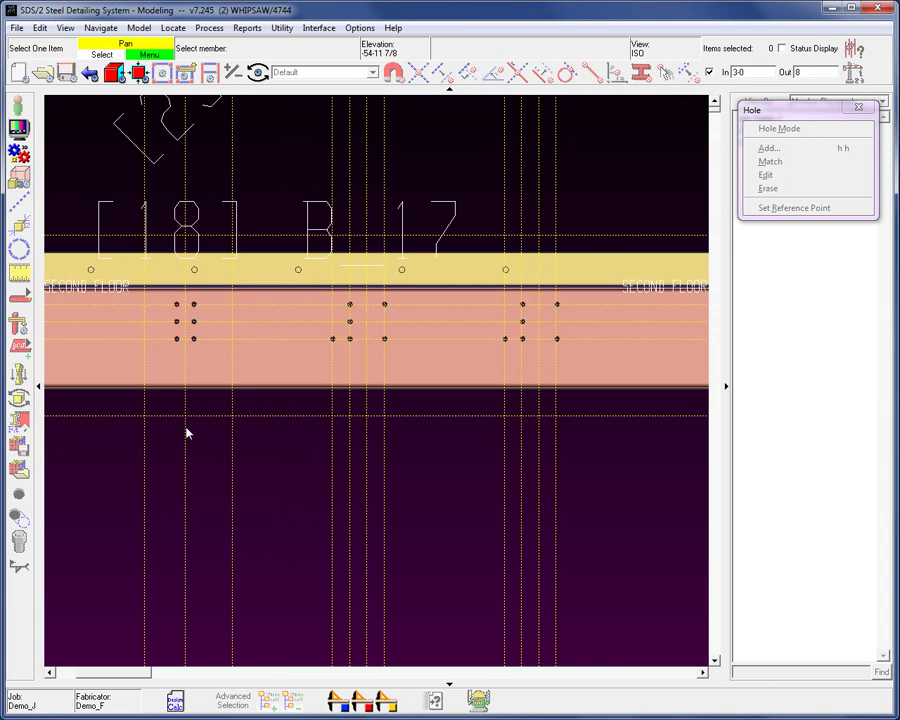
{"action": "left_click", "coordinate": [258, 381]}
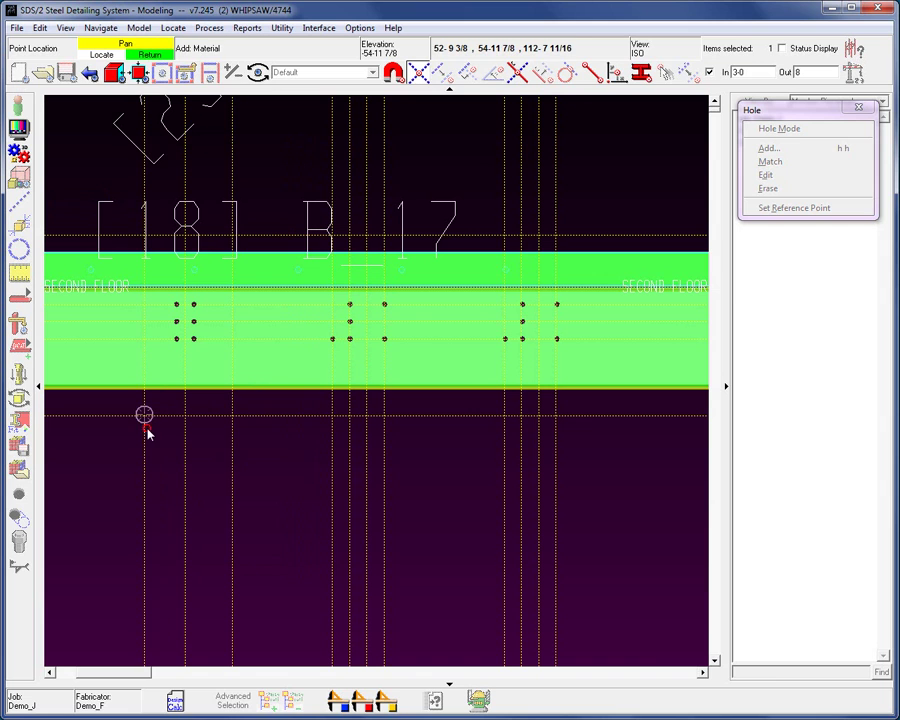
{"action": "left_click", "coordinate": [146, 430]}
{"action": "left_click", "coordinate": [308, 270]}
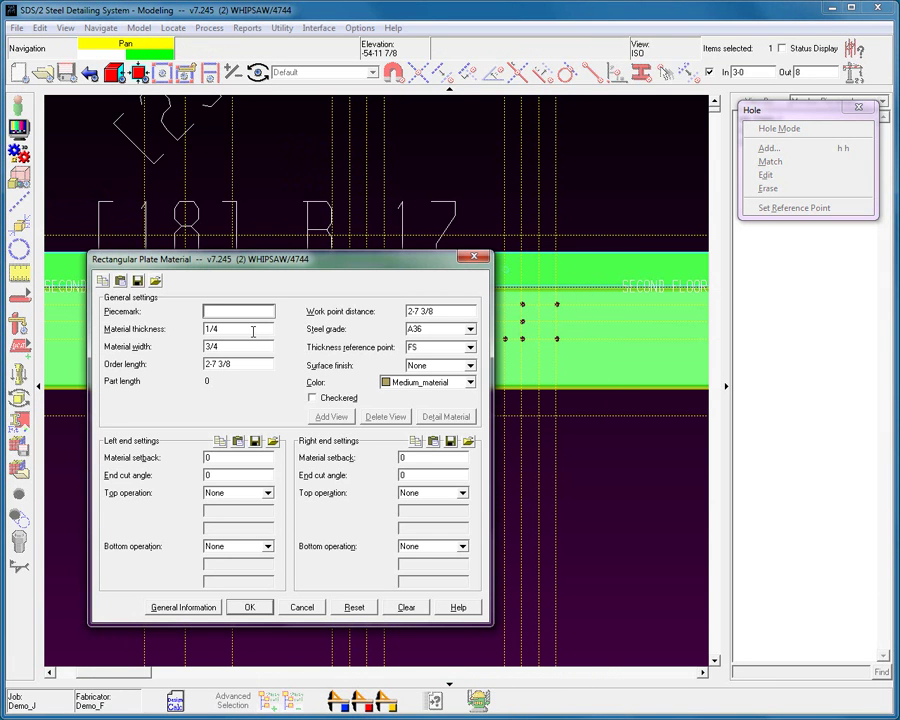
Set the plate's material thickness to 1 and its material width to 1-3 1/4.
{"action": "left_click", "coordinate": [193, 329]}
{"action": "type", "text": "1"}
{"action": "left_click", "coordinate": [179, 347]}
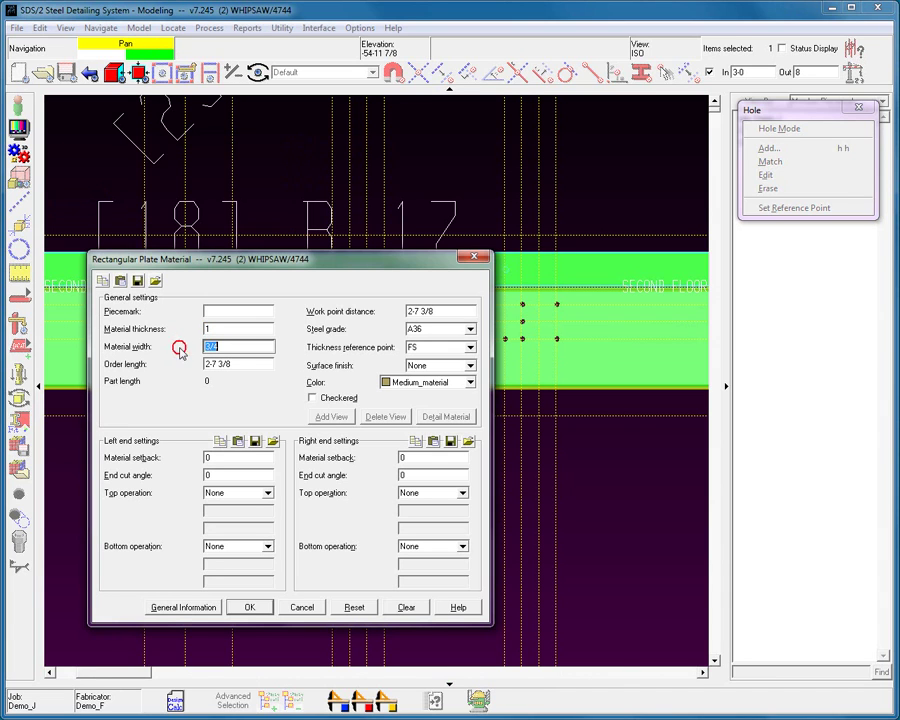
{"action": "type", "text": "1-3"}
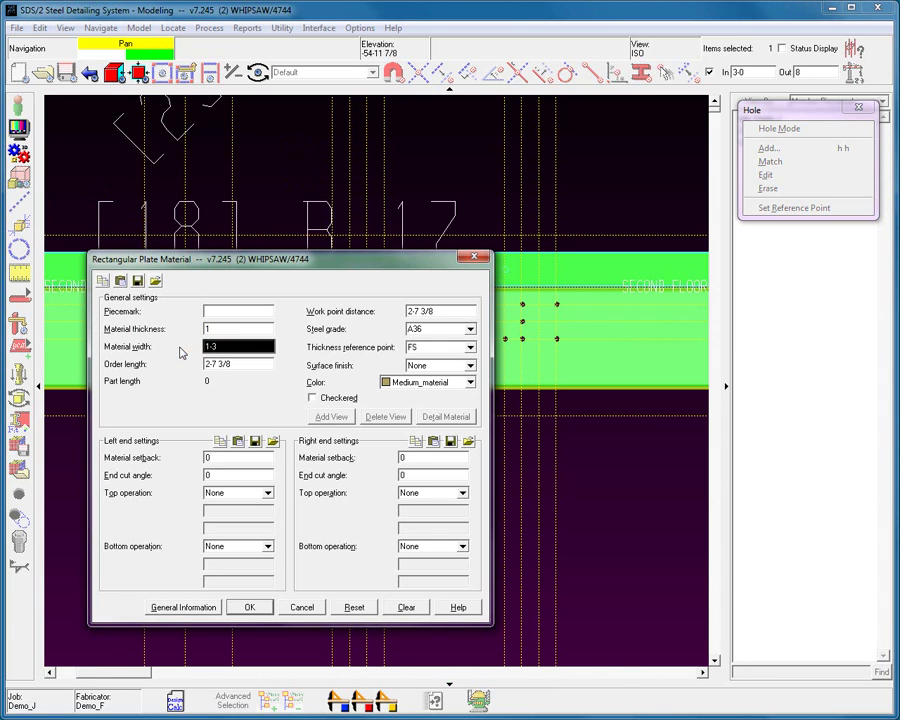
{"action": "type", "text": "1/4"}
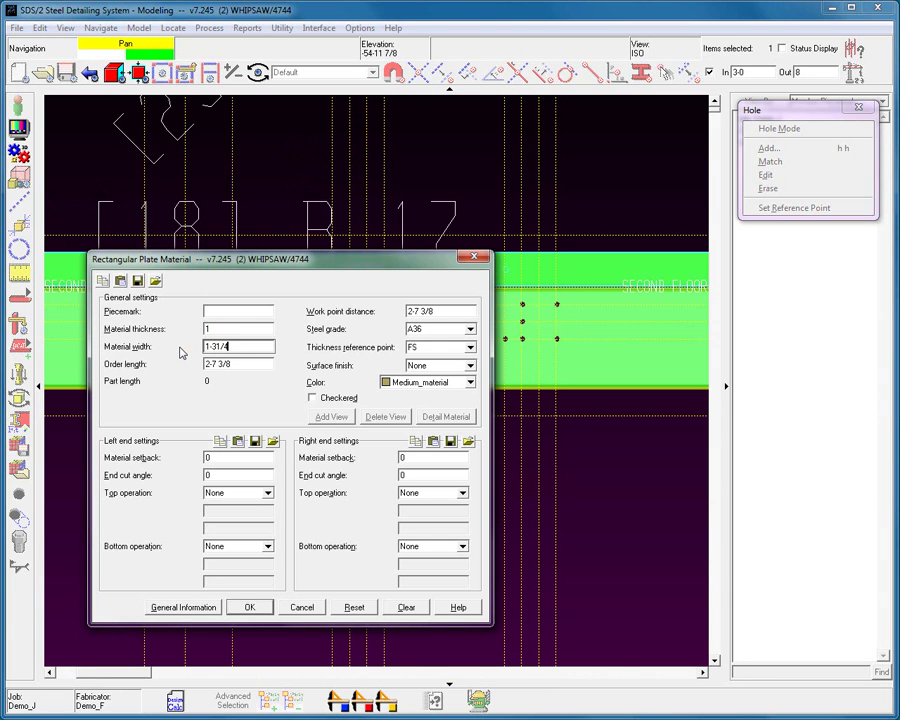
{"action": "key", "text": "Left"}
{"action": "key", "text": "Left"}
{"action": "key", "text": "Left"}
{"action": "key", "text": "Tab"}
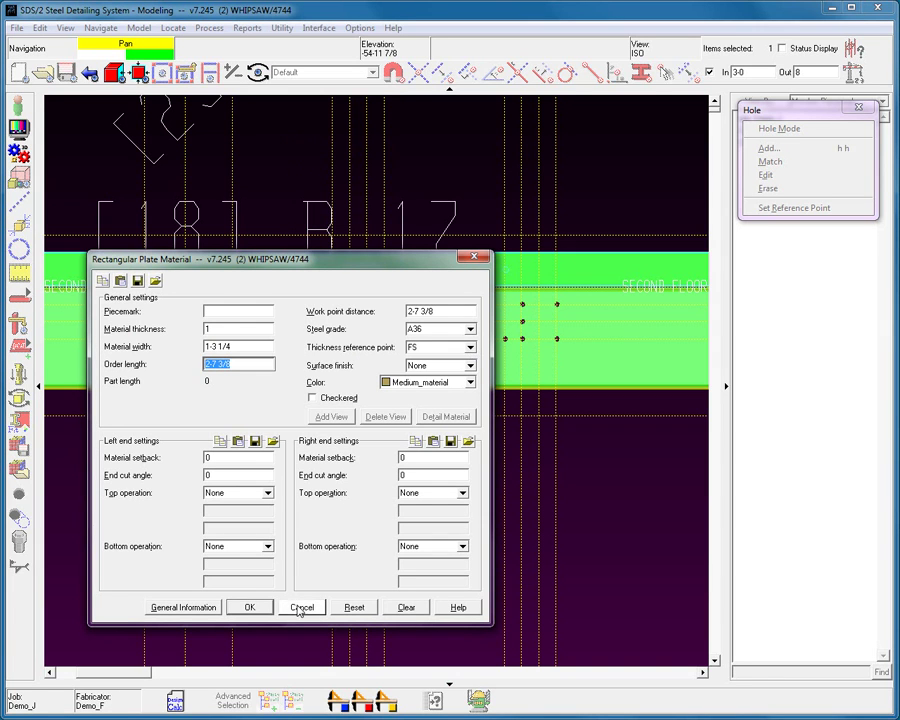
Create the plate with the default rotation and place its dimension reference point at the upper-left corner.
{"action": "left_click", "coordinate": [254, 608]}
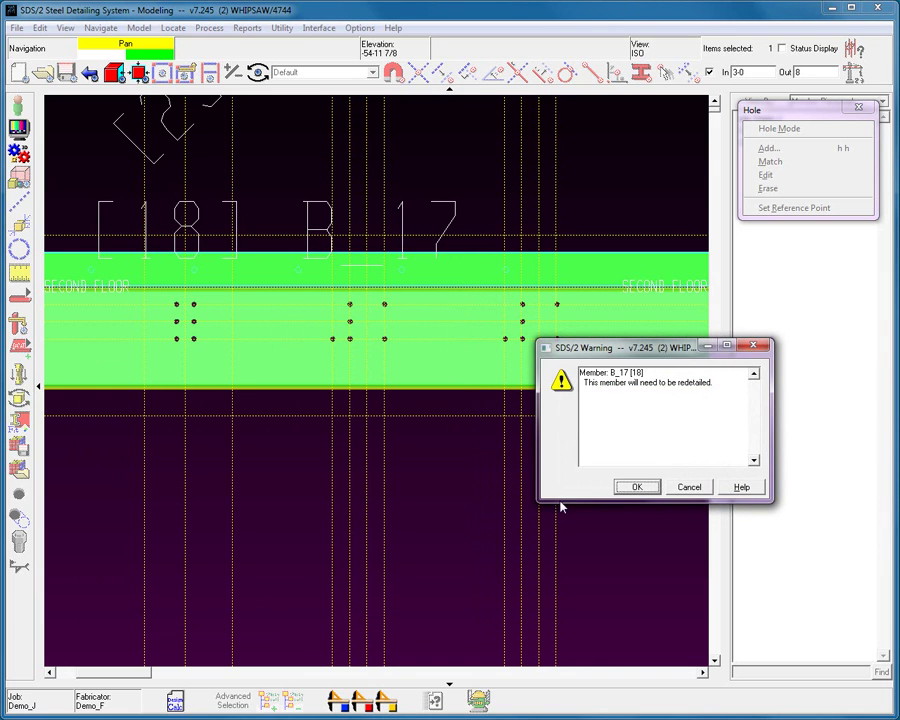
{"action": "left_click", "coordinate": [640, 488]}
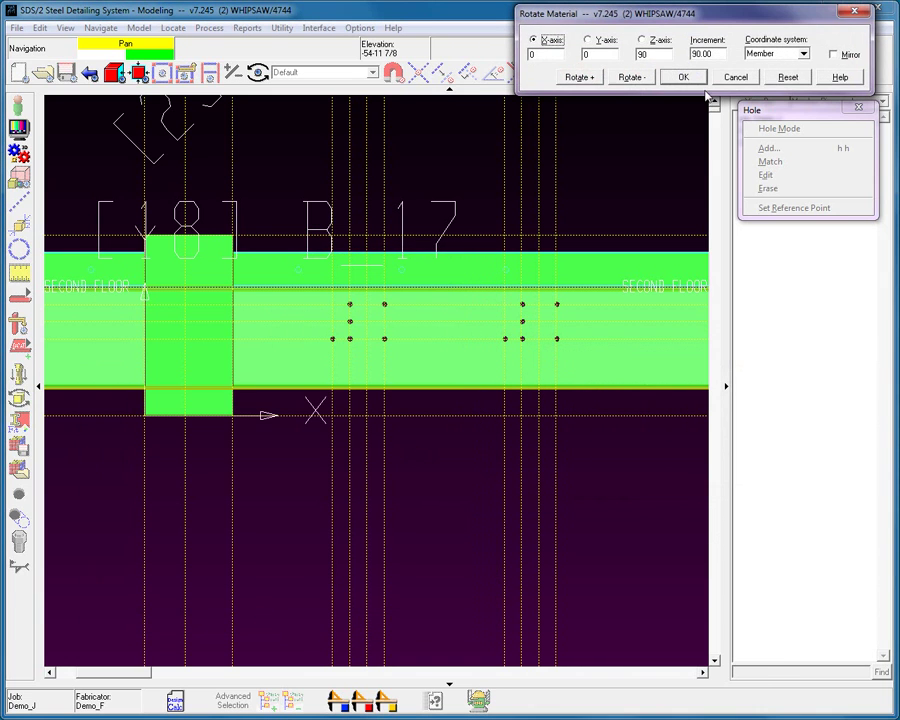
{"action": "left_click", "coordinate": [683, 77]}
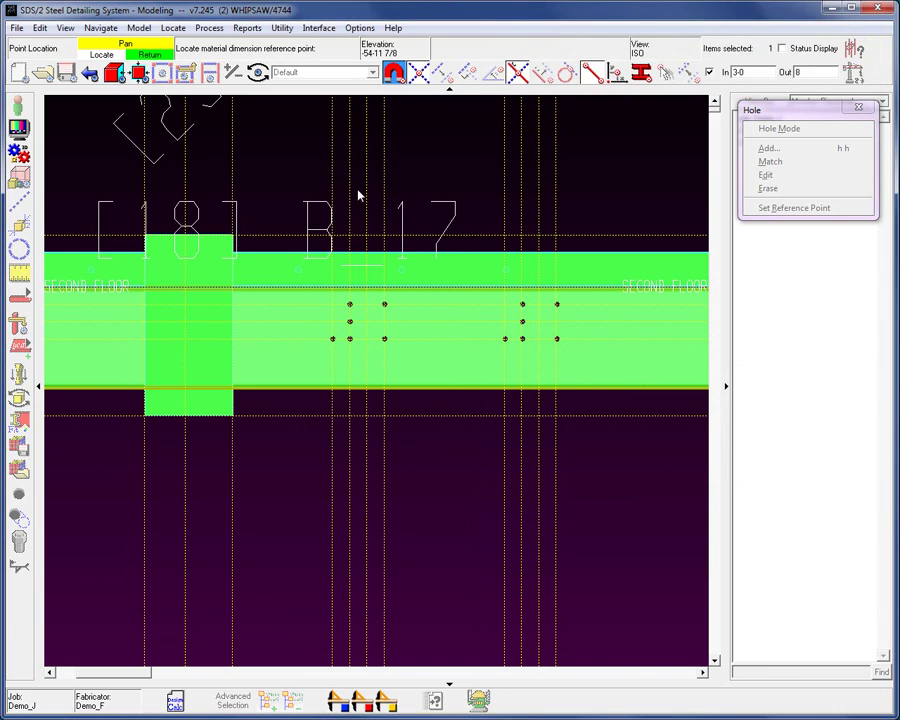
{"action": "left_click", "coordinate": [143, 233]}
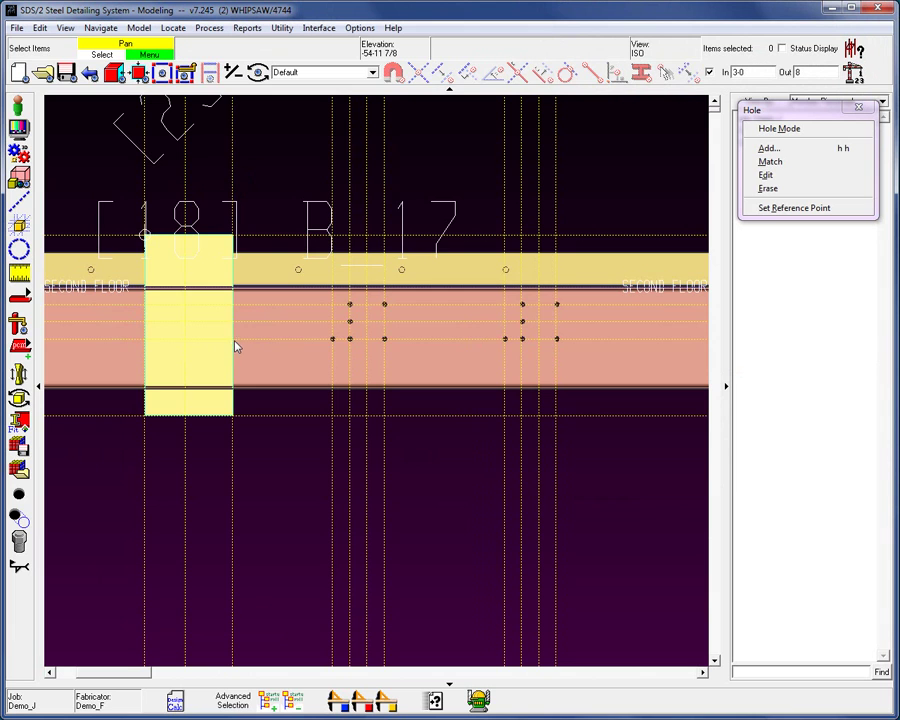
Match the beam web's first hole group onto the new plate, accepting the default change options.
{"action": "scroll", "coordinate": [235, 348], "scroll_direction": "up", "scroll_amount": 1}
{"action": "middle_click_drag", "start_coordinate": [235, 350], "coordinate": [133, 354]}
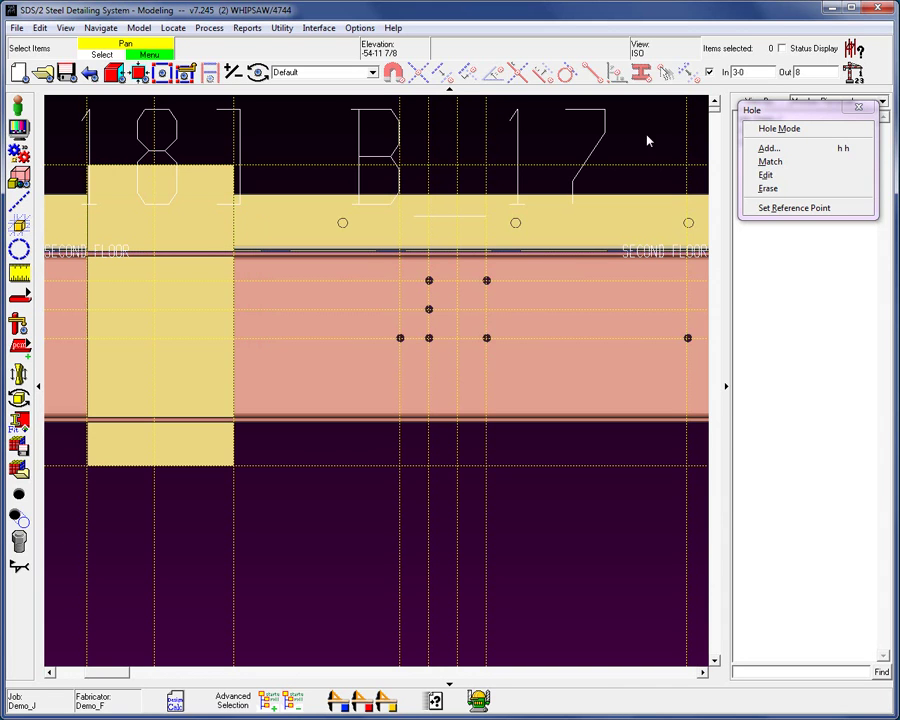
{"action": "left_click", "coordinate": [780, 163]}
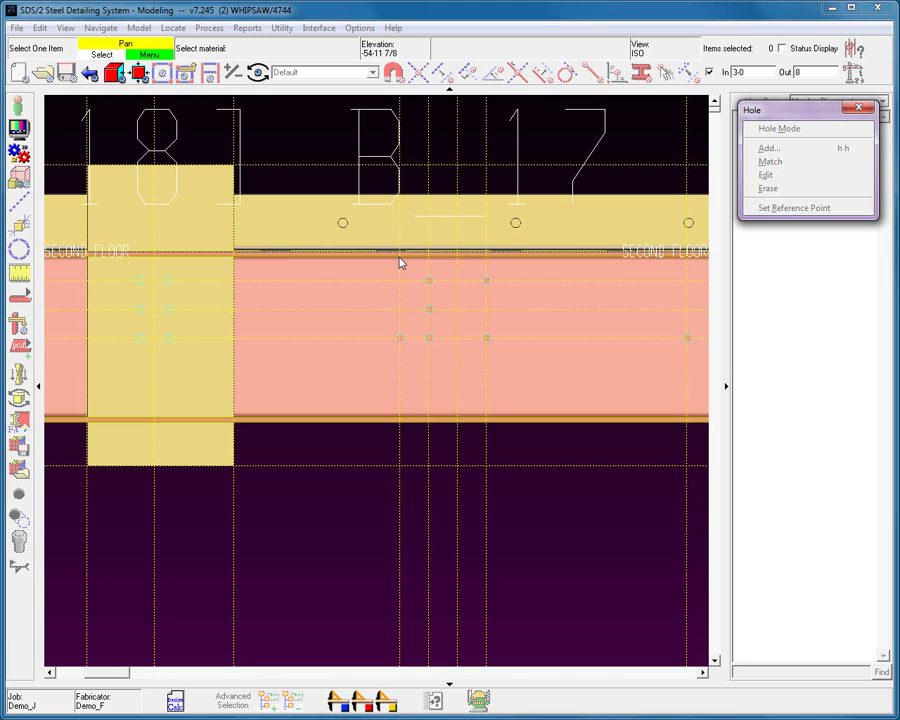
{"action": "left_click", "coordinate": [205, 179]}
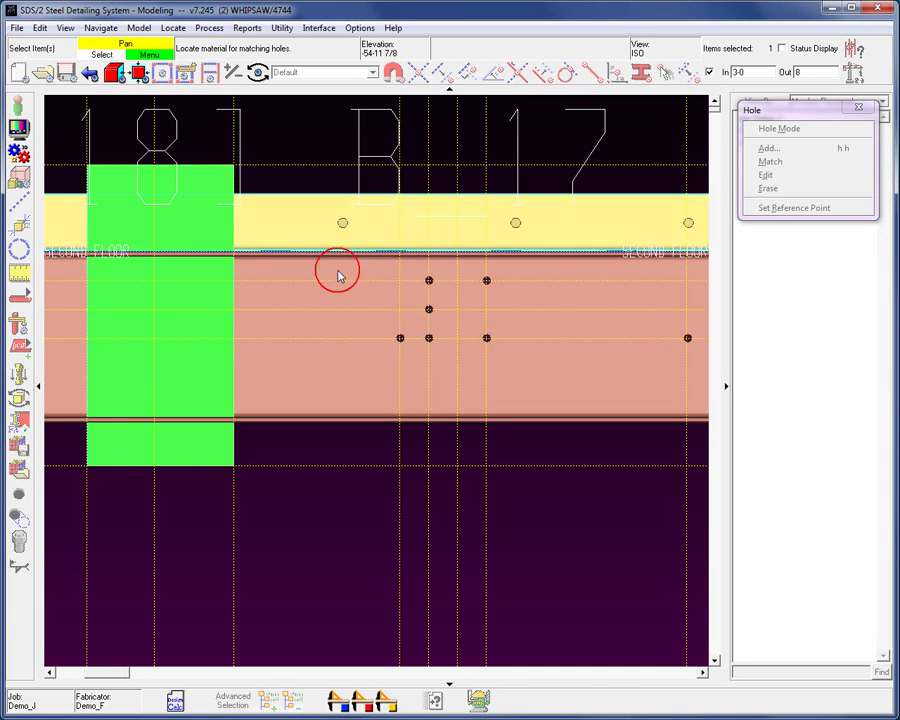
{"action": "left_click", "coordinate": [352, 331]}
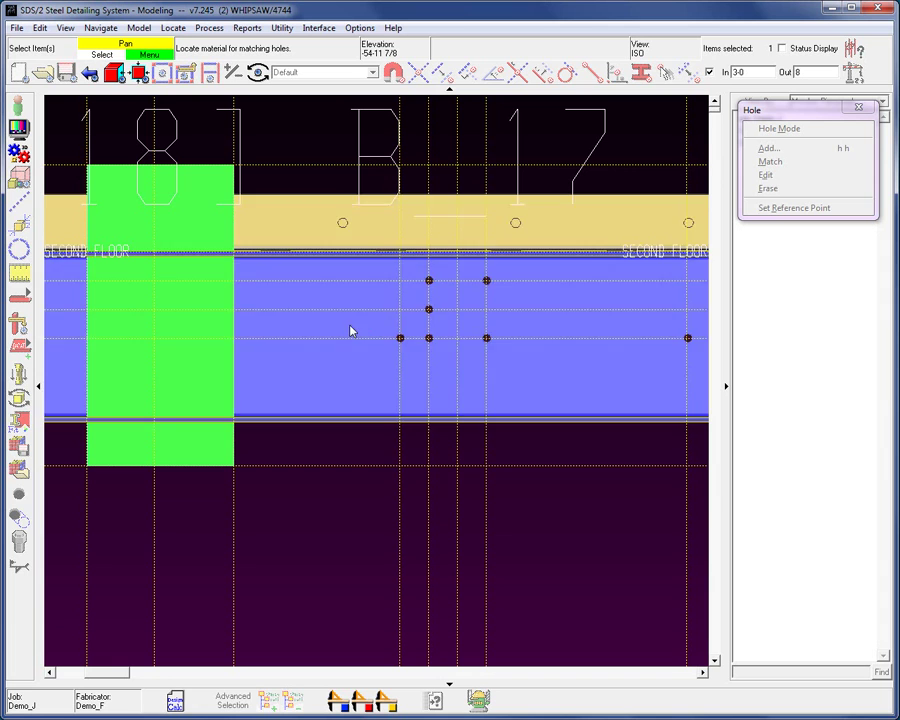
{"action": "right_click", "coordinate": [376, 127]}
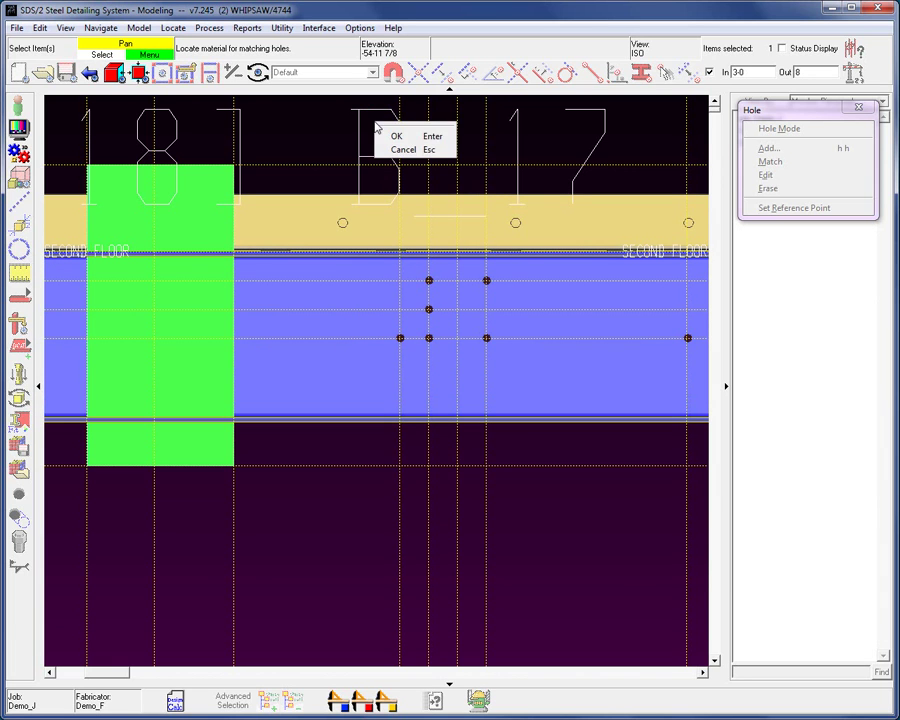
{"action": "left_click", "coordinate": [397, 137]}
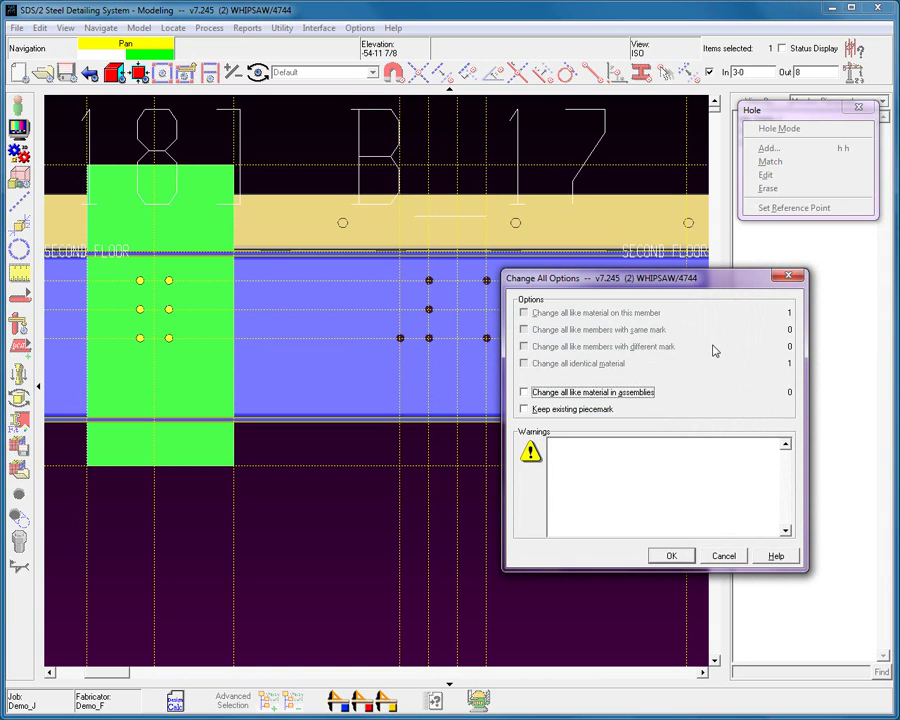
{"action": "left_click", "coordinate": [672, 557]}
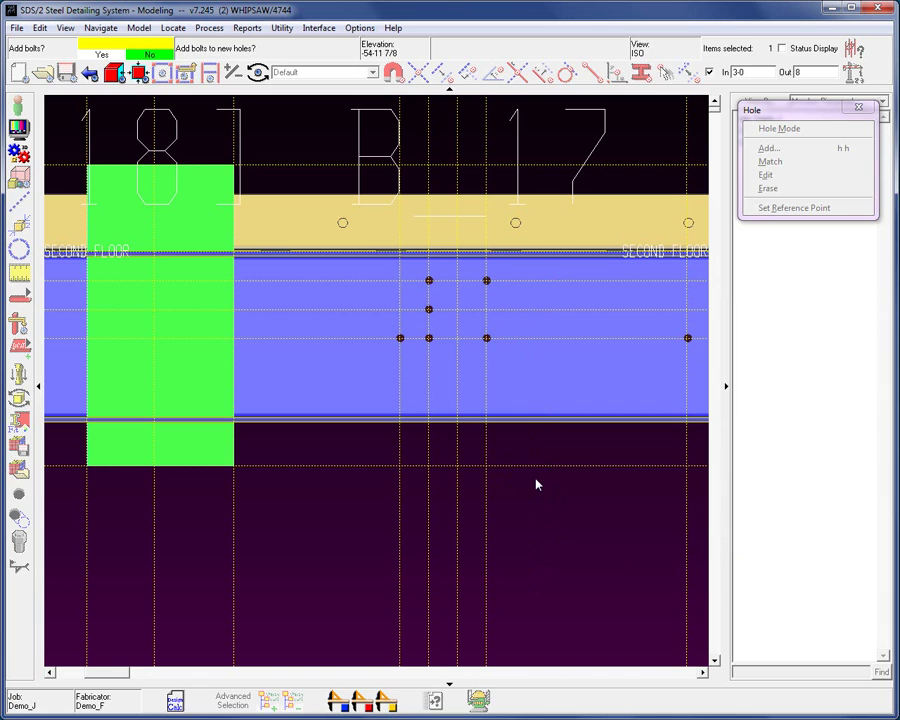
Add bolts to the matched holes, accept the bolt direction and inspect them in section and 3D views.
{"action": "left_click", "coordinate": [398, 527]}
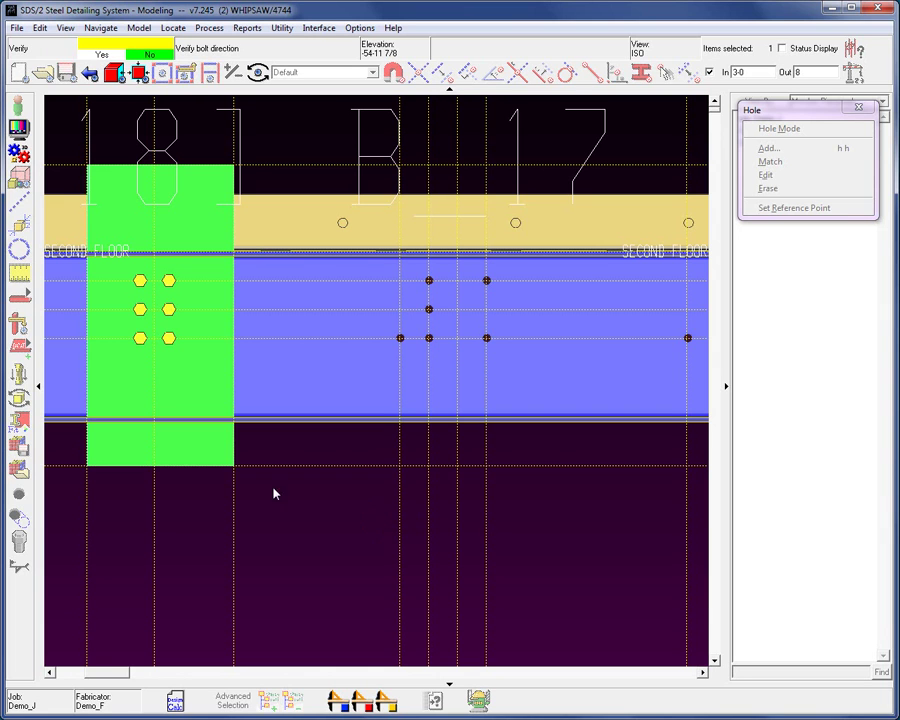
{"action": "left_click", "coordinate": [349, 546]}
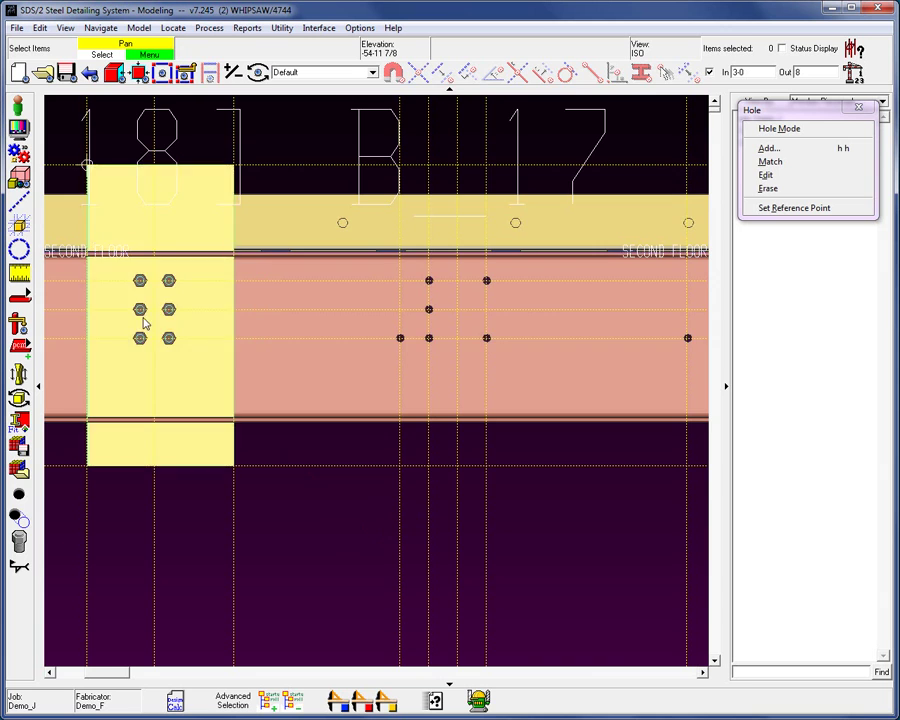
{"action": "scroll", "coordinate": [166, 318], "scroll_direction": "up", "scroll_amount": 2}
{"action": "mouse_move", "coordinate": [213, 351]}
{"action": "middle_mouse_down"}
{"action": "mouse_move", "coordinate": [135, 364]}
{"action": "mouse_move", "coordinate": [275, 363]}
{"action": "middle_mouse_up"}
{"action": "key", "text": "Home"}
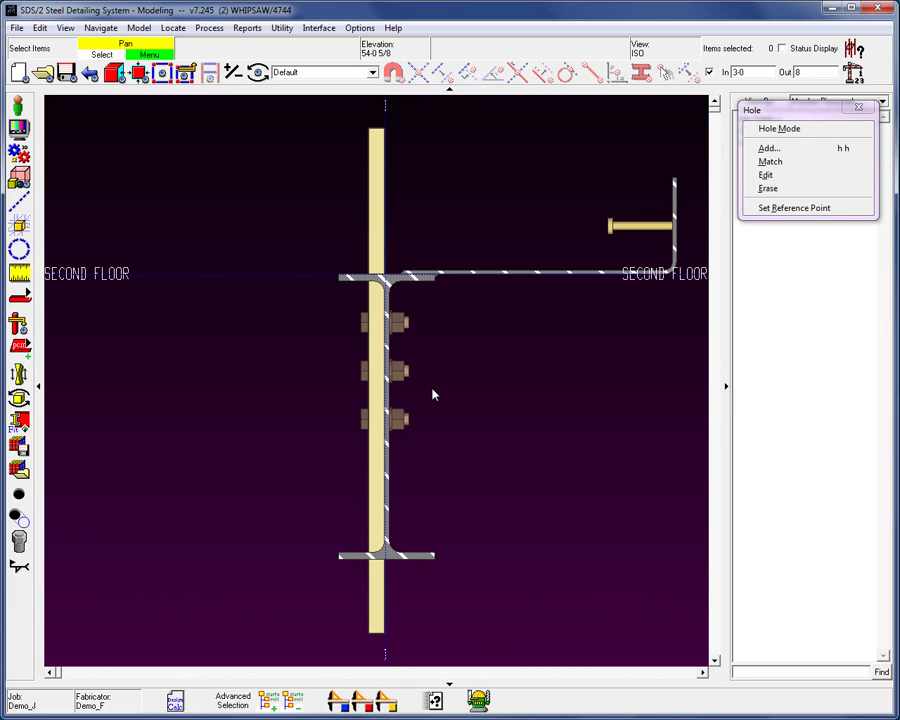
{"action": "key", "text": "Home"}
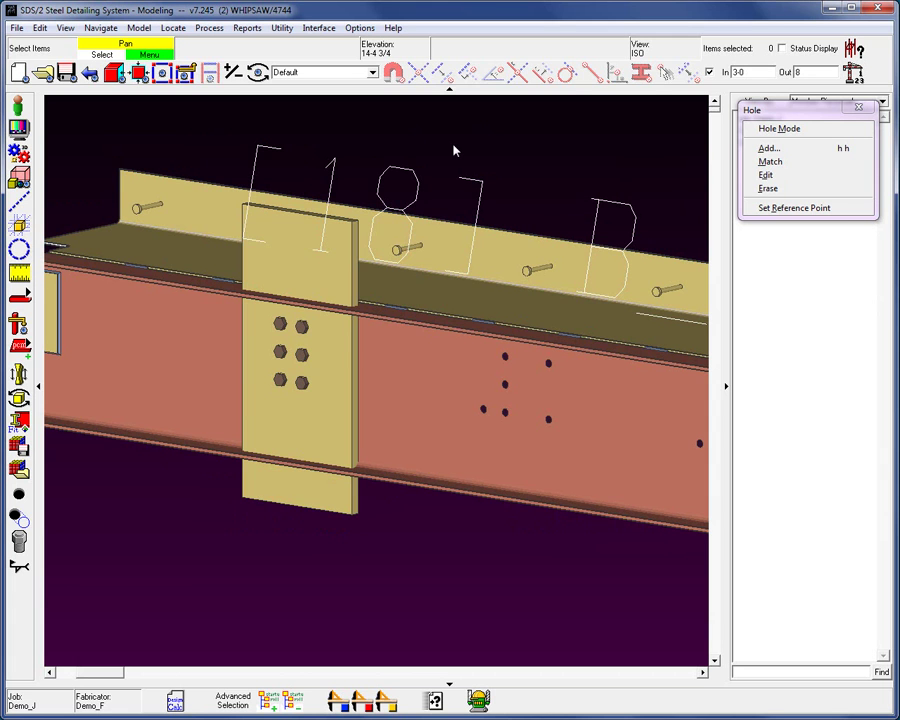
Flip the direction of all like bolts in the plate connection and change their class to Field.
{"action": "double_click", "coordinate": [300, 333]}
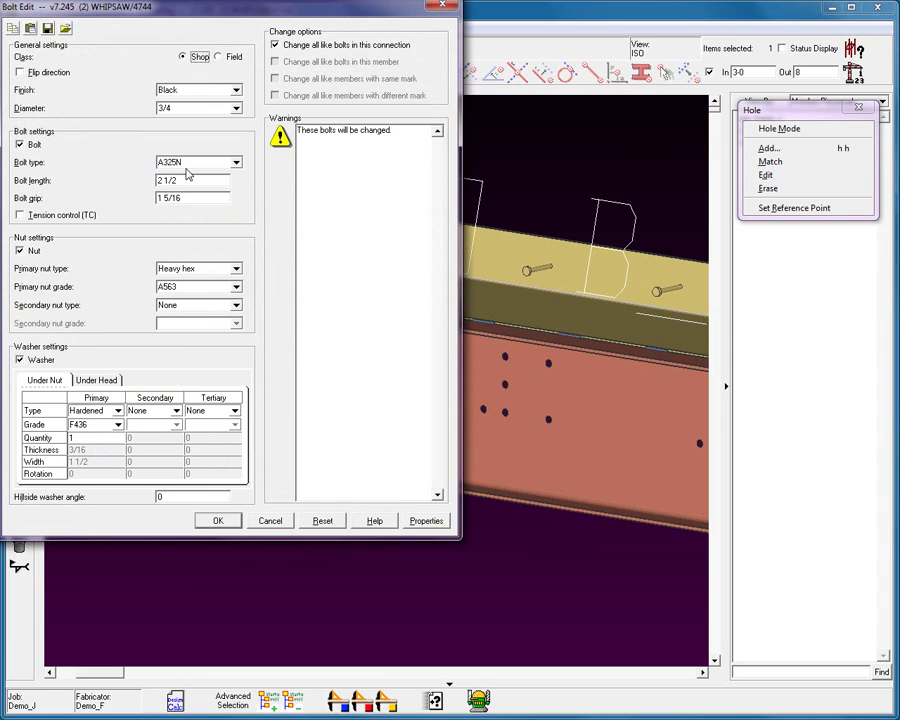
{"action": "left_click", "coordinate": [201, 60]}
{"action": "left_click", "coordinate": [20, 72]}
{"action": "left_click", "coordinate": [218, 56]}
{"action": "left_click_drag", "start_coordinate": [192, 8], "coordinate": [334, 77]}
{"action": "left_click", "coordinate": [284, 583]}
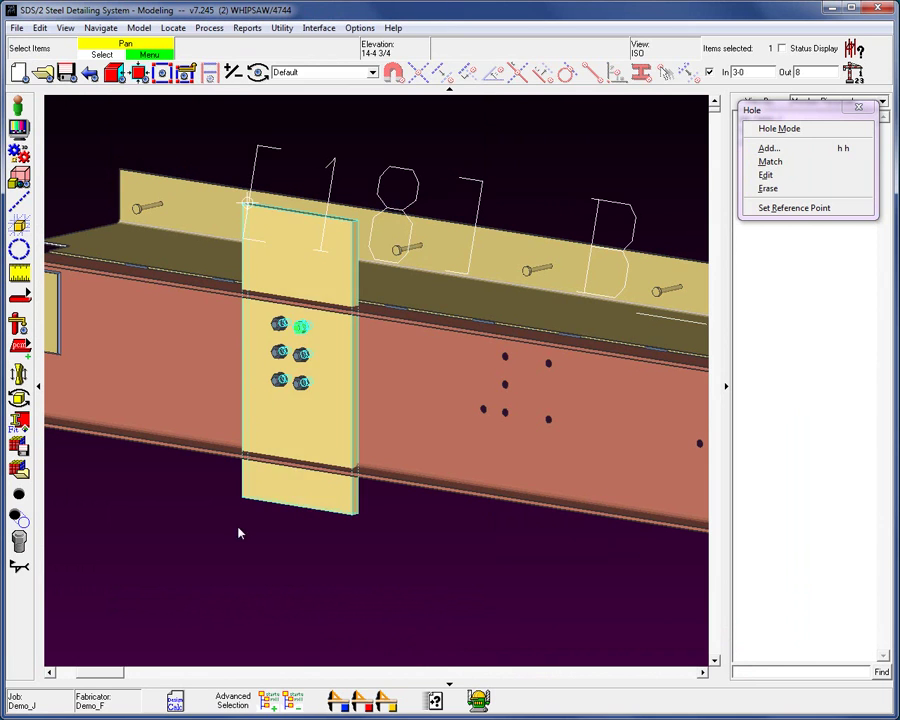
{"action": "left_click", "coordinate": [198, 498]}
Check the modeling user option for adding bolts when matching holes and accept the user options.
{"action": "left_click", "coordinate": [359, 27]}
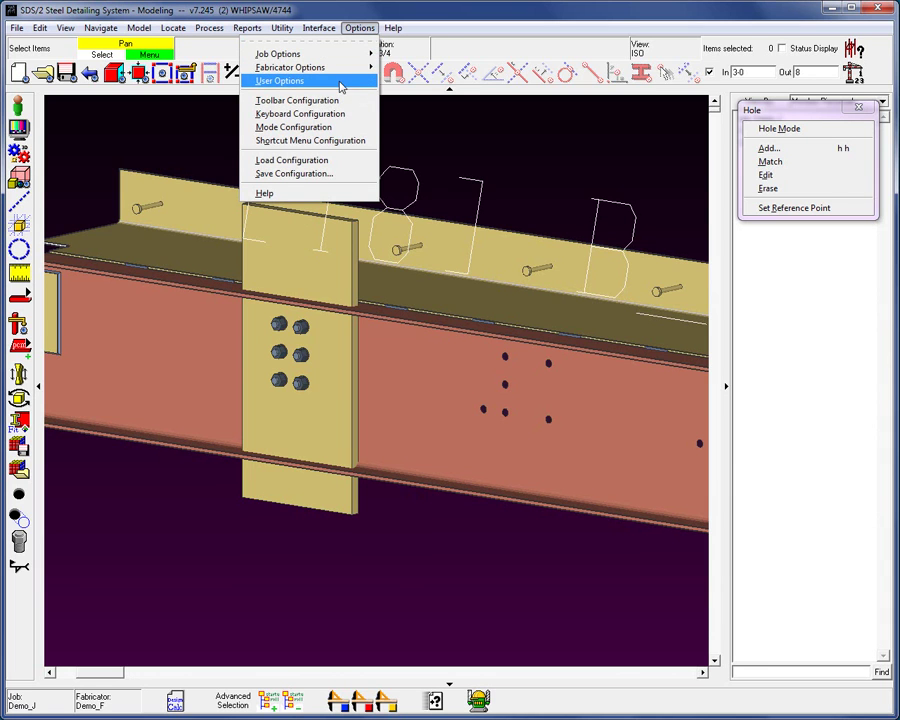
{"action": "left_click", "coordinate": [341, 84]}
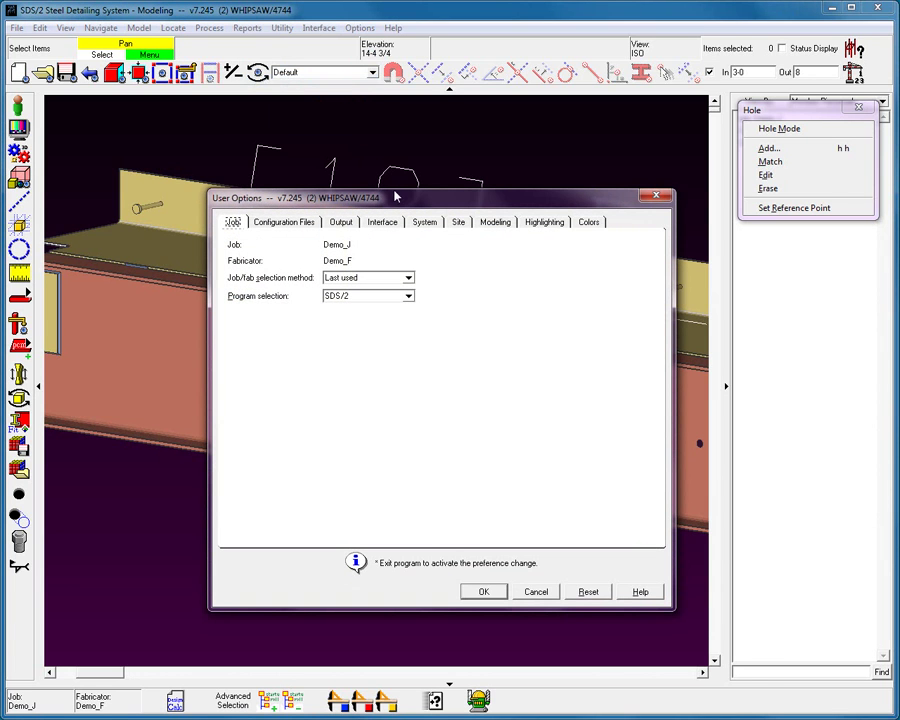
{"action": "left_click", "coordinate": [505, 222]}
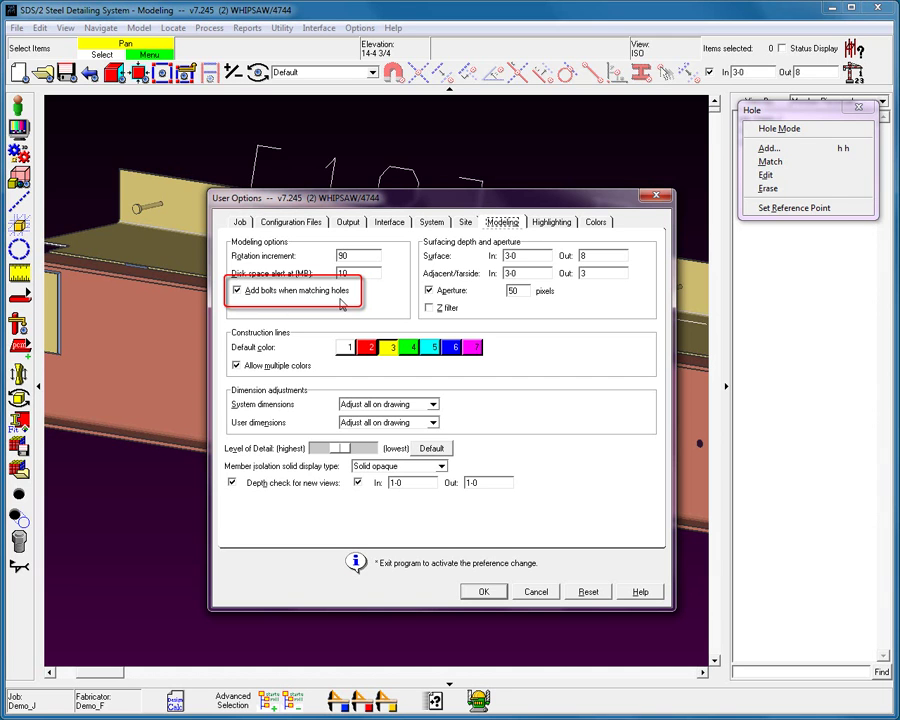
{"action": "left_click", "coordinate": [596, 222]}
{"action": "left_click", "coordinate": [551, 222]}
{"action": "left_click", "coordinate": [484, 592]}
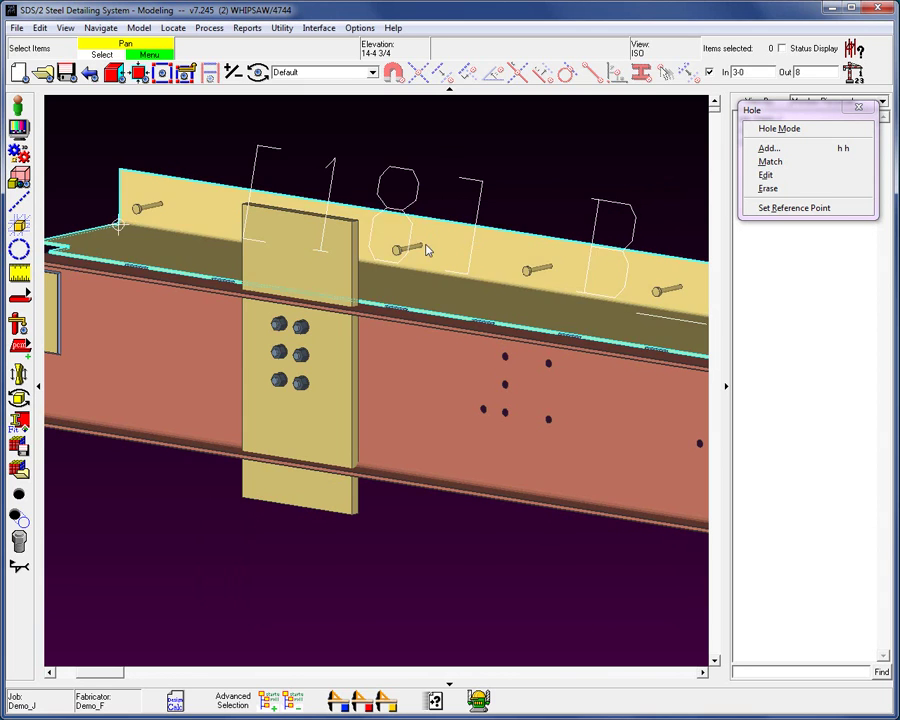
Copy the bolted plate onto beam B_17 from its lower-left corner to its upper-left corner, stacking the copy above, and inspect it.
{"action": "left_click", "coordinate": [333, 403]}
{"action": "scroll", "coordinate": [331, 402], "scroll_direction": "down", "scroll_amount": 5}
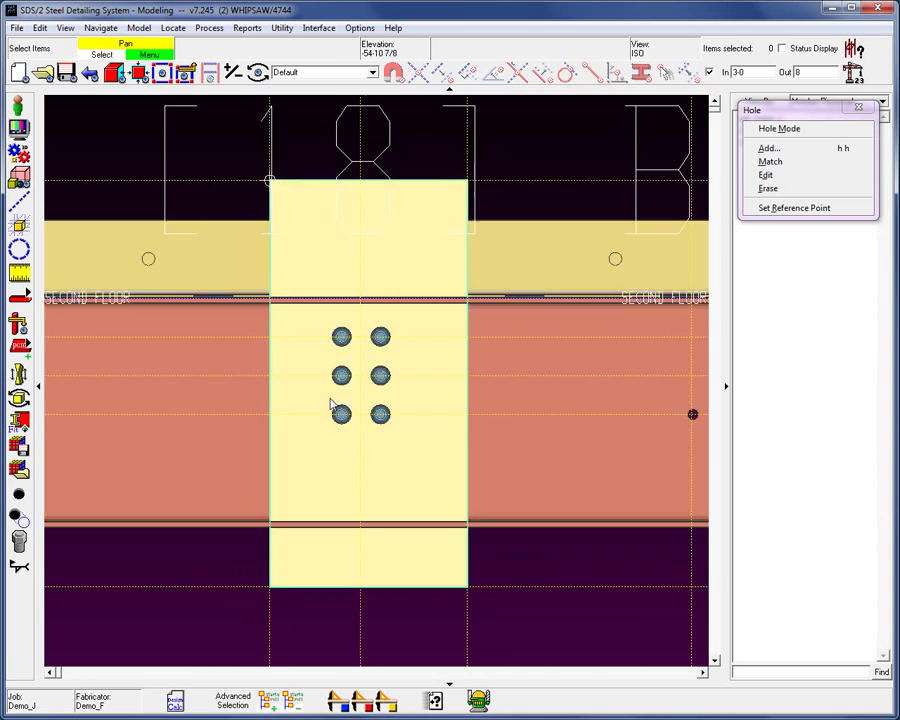
{"action": "left_click", "coordinate": [343, 346]}
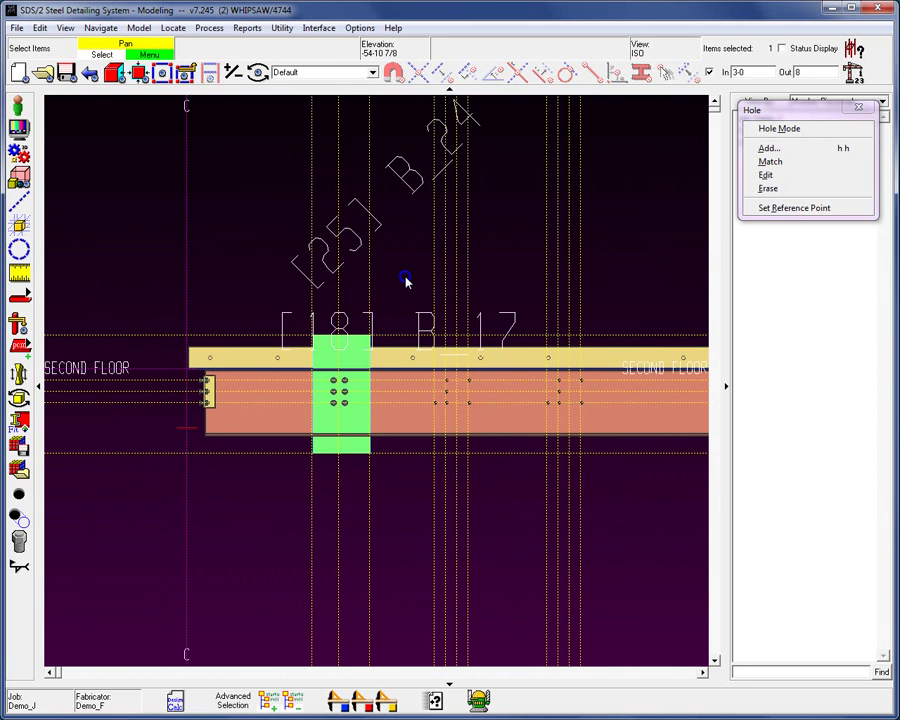
{"action": "right_click", "coordinate": [407, 279]}
{"action": "left_click", "coordinate": [440, 471]}
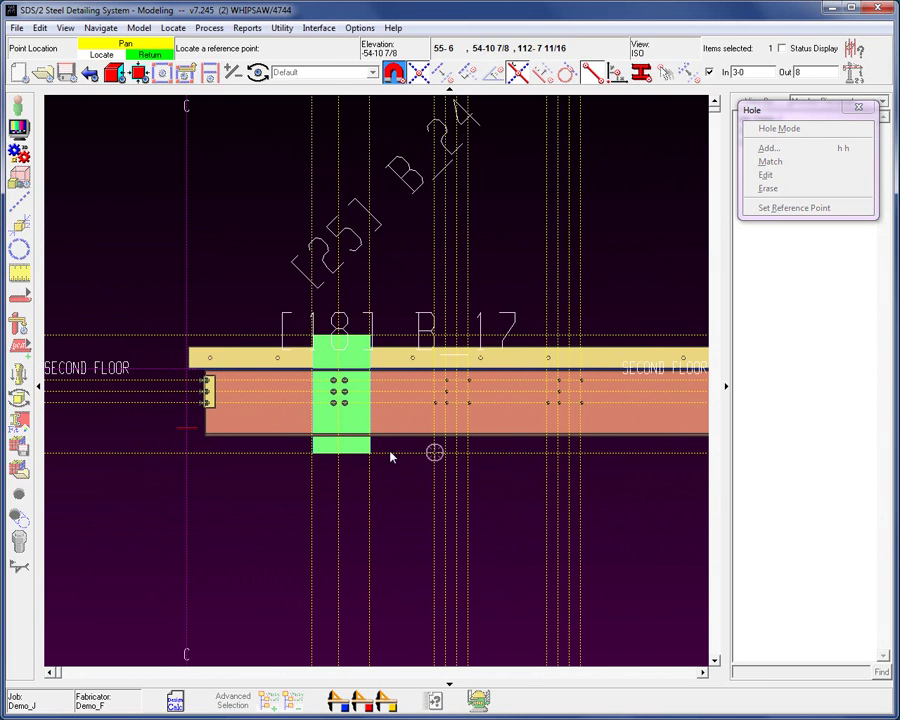
{"action": "left_click", "coordinate": [318, 465]}
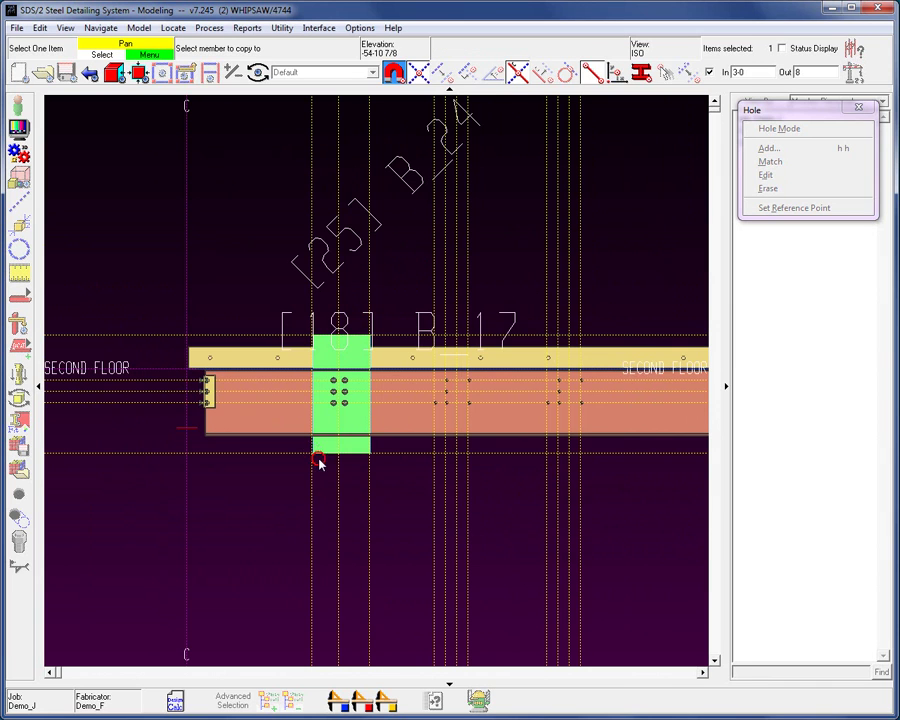
{"action": "left_click", "coordinate": [304, 360]}
{"action": "left_click", "coordinate": [287, 405]}
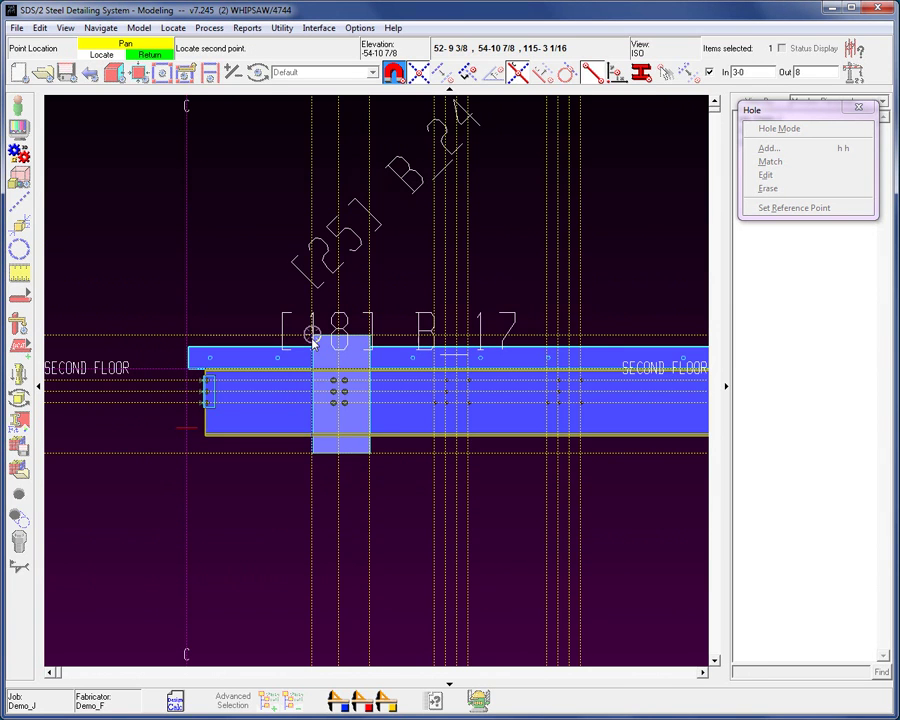
{"action": "left_click", "coordinate": [450, 233]}
{"action": "scroll", "coordinate": [340, 300], "scroll_direction": "up", "scroll_amount": 4}
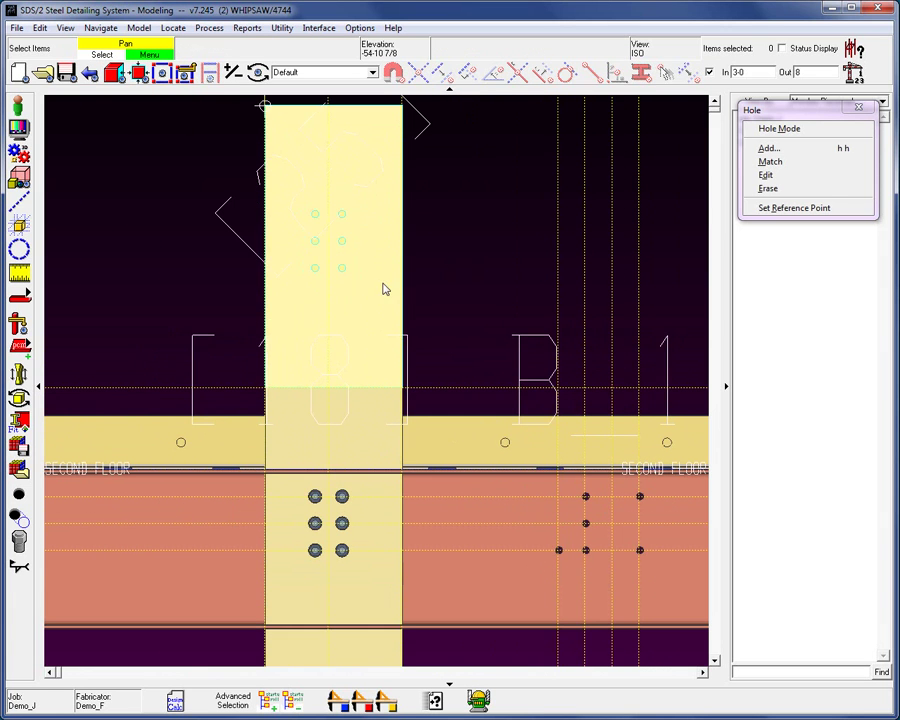
{"action": "scroll", "coordinate": [480, 262], "scroll_direction": "down", "scroll_amount": 2}
{"action": "middle_click_drag", "start_coordinate": [406, 294], "coordinate": [261, 338]}
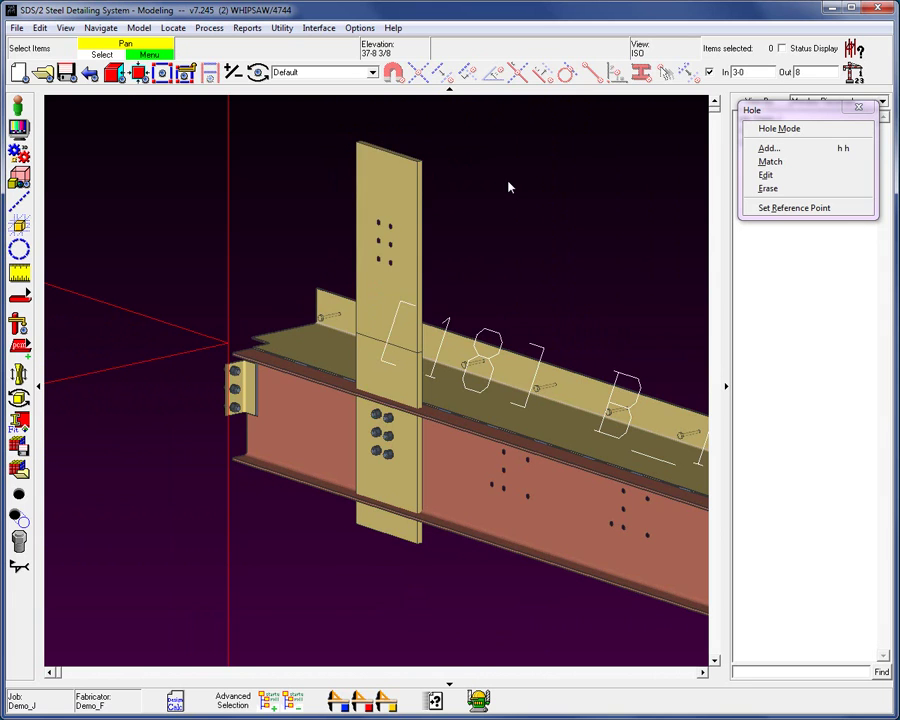
{"action": "key", "text": "Home"}
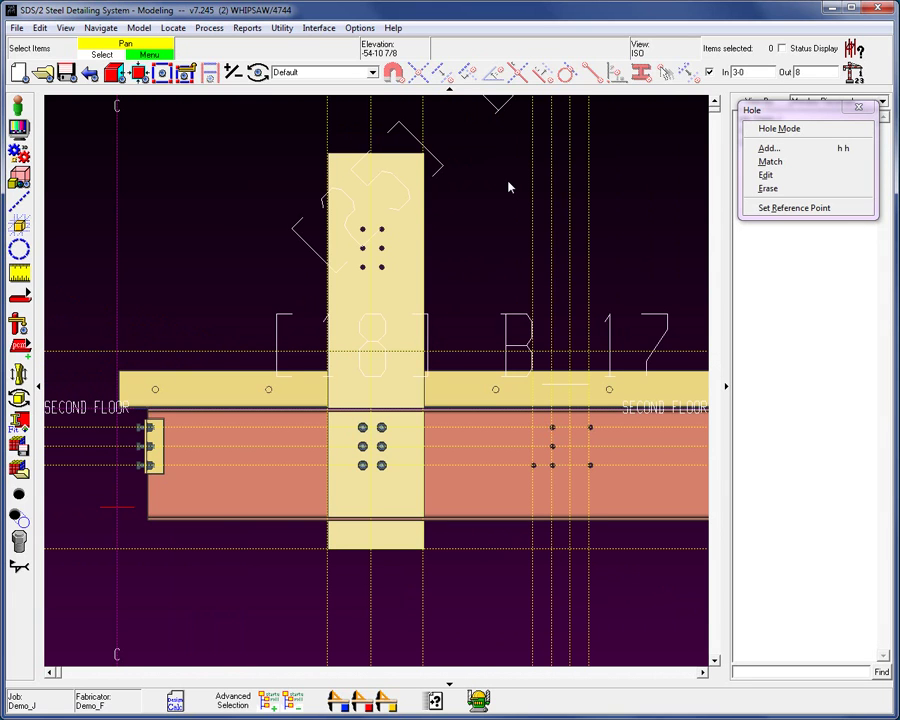
Detach the Bolt commands as a floating menu and place it beside the Hole menu.
{"action": "left_click", "coordinate": [138, 27]}
{"action": "mouse_move", "coordinate": [90, 167]}
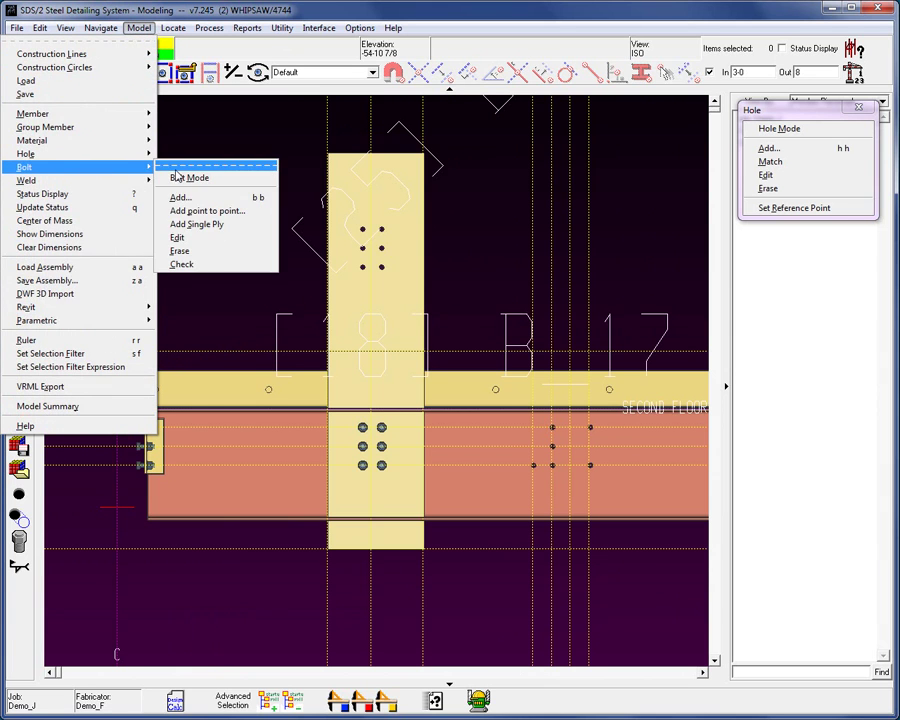
{"action": "left_click", "coordinate": [205, 166]}
{"action": "left_click_drag", "start_coordinate": [253, 182], "coordinate": [643, 124]}
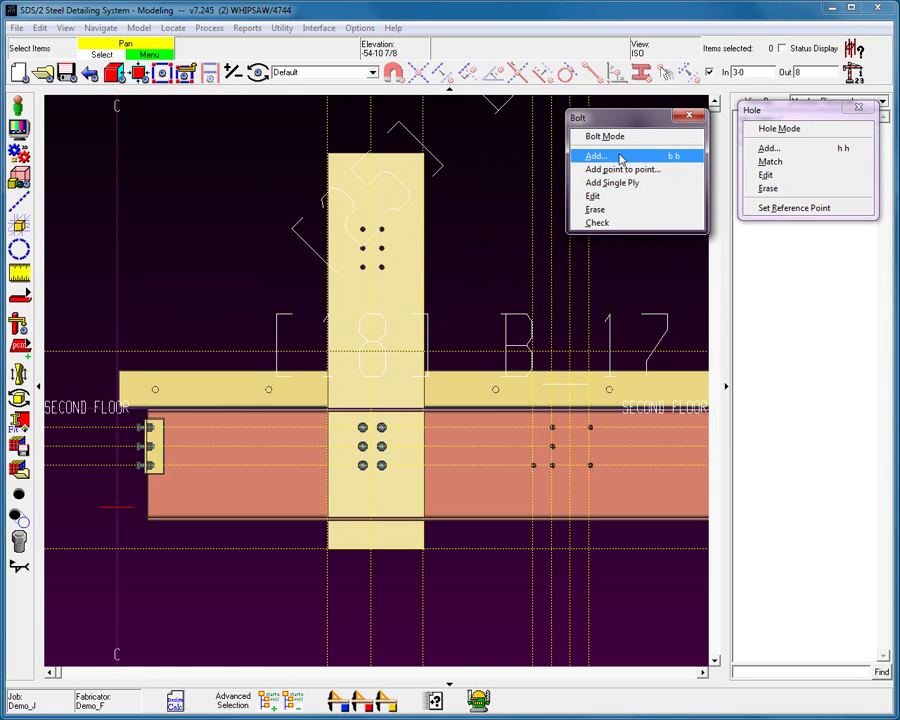
{"action": "left_click", "coordinate": [620, 157]}
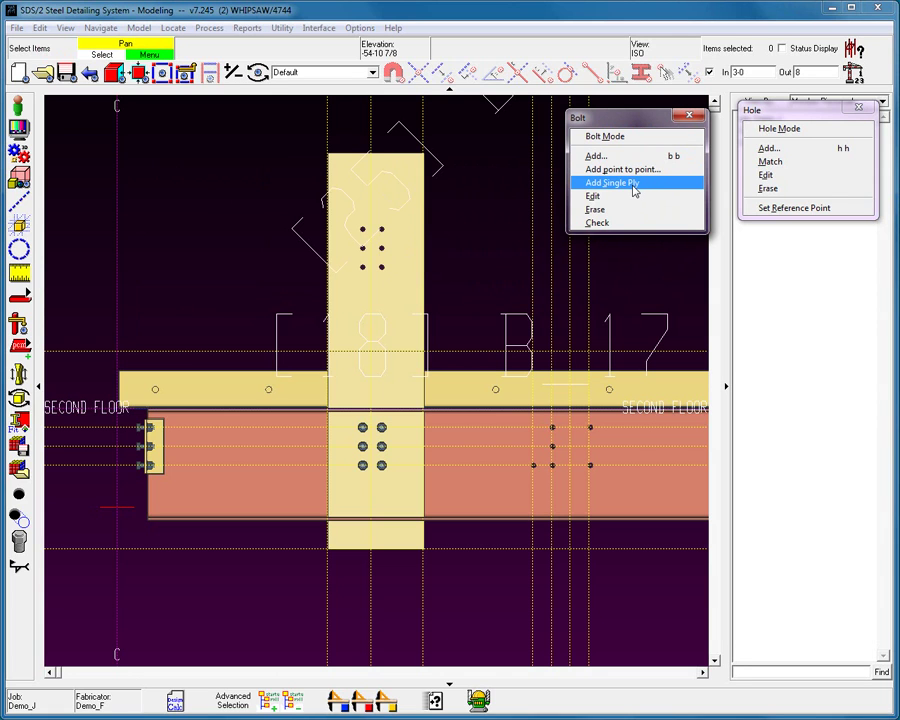
Add single-ply bolts to the six open holes of the copied plate and accept the bolt direction.
{"action": "left_click", "coordinate": [631, 186]}
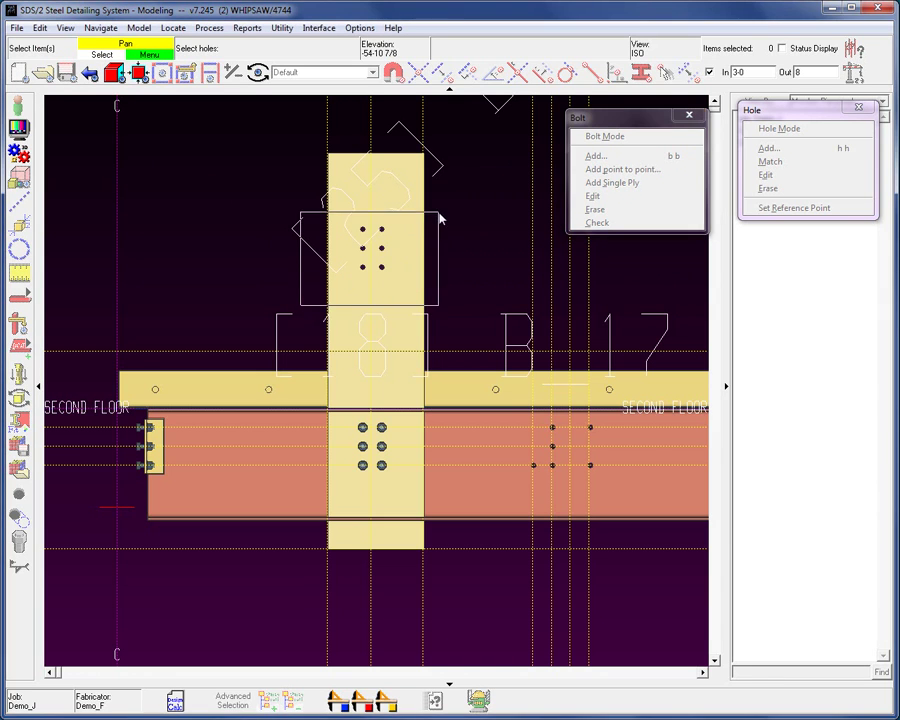
{"action": "right_click", "coordinate": [476, 195]}
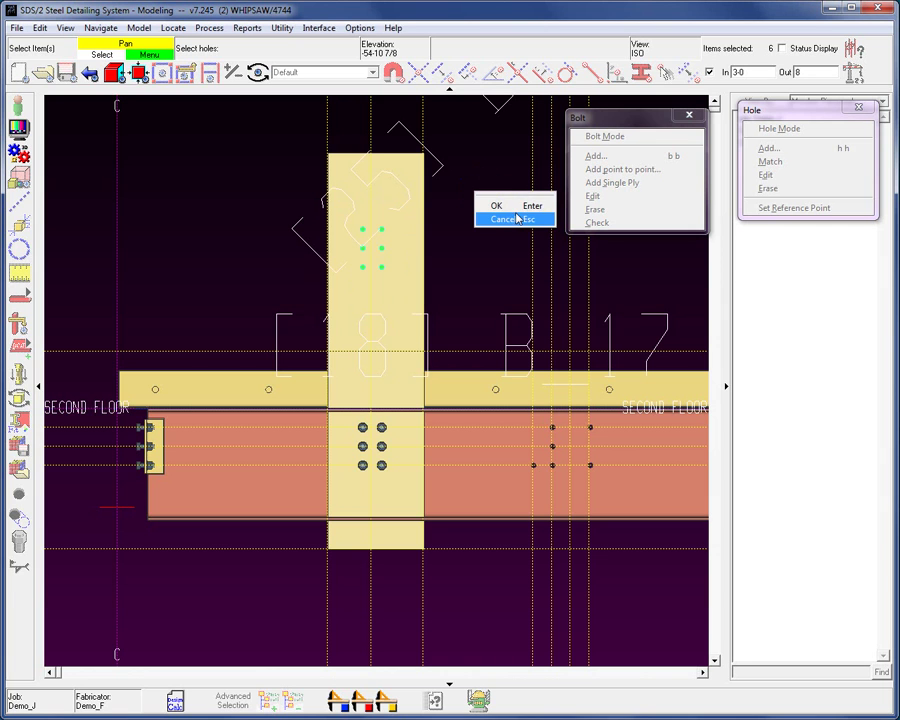
{"action": "left_click", "coordinate": [498, 206]}
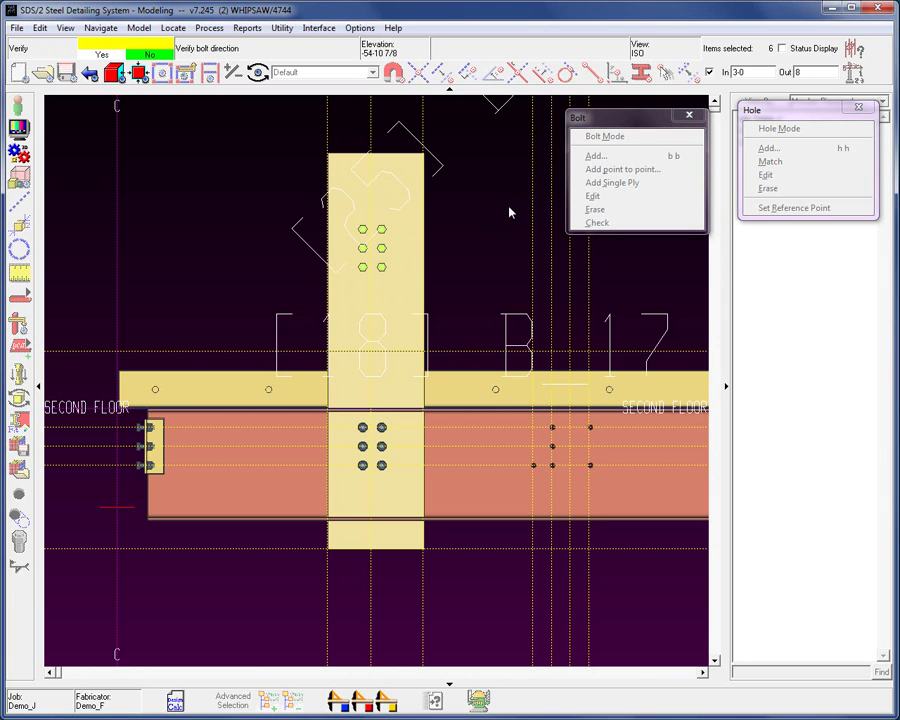
{"action": "left_click", "coordinate": [480, 250]}
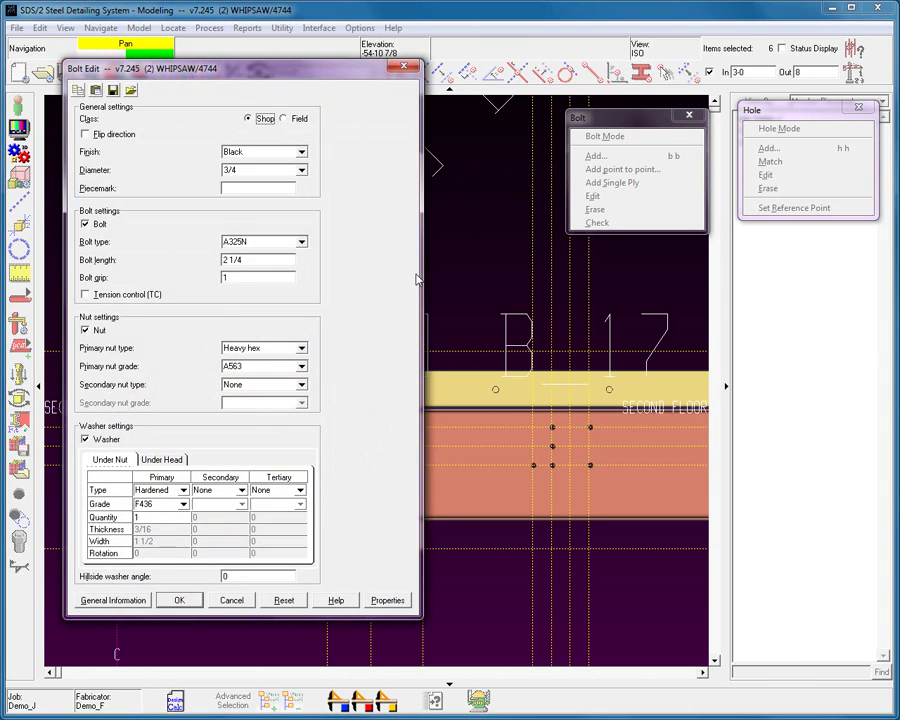
Set the single-ply bolts' grip to 6, apply the bolt settings and inspect the bolts in 3D.
{"action": "left_click", "coordinate": [204, 281]}
{"action": "type", "text": "8"}
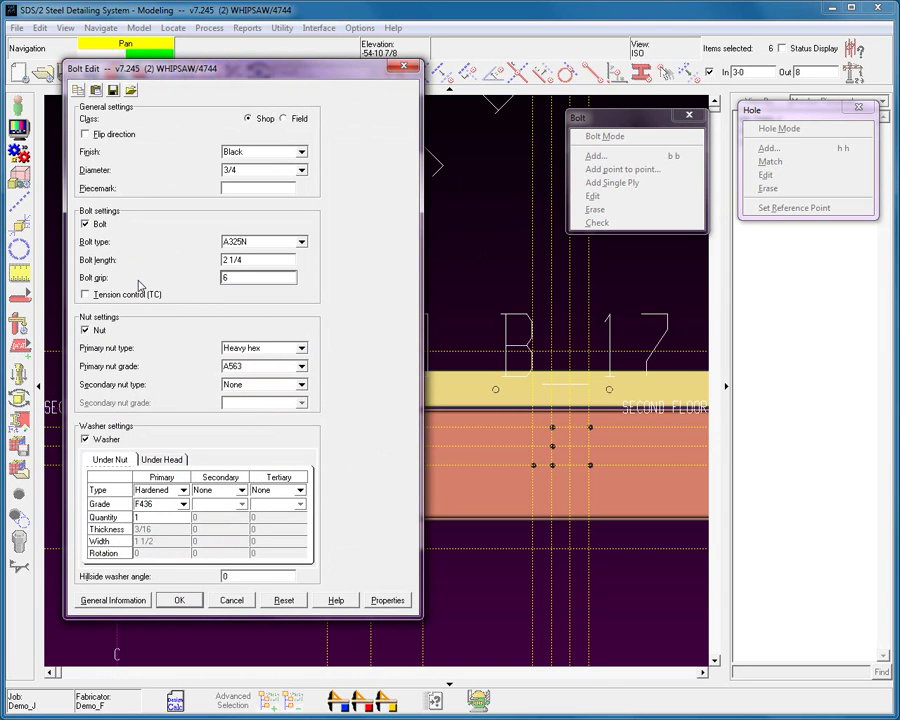
{"action": "key", "text": "Tab"}
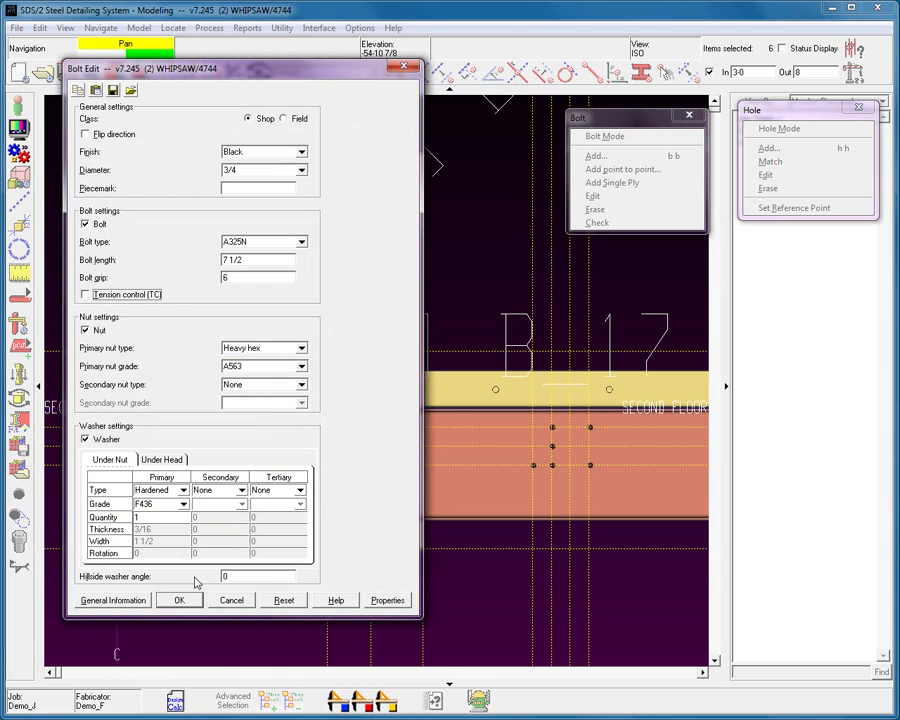
{"action": "left_click", "coordinate": [179, 600]}
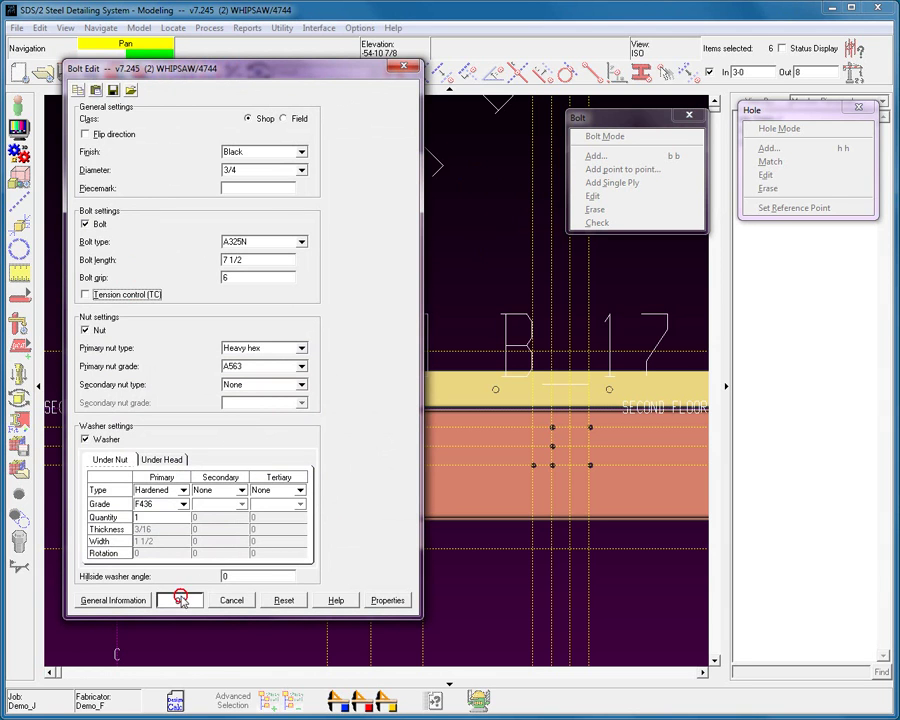
{"action": "scroll", "coordinate": [406, 268], "scroll_direction": "up", "scroll_amount": 3}
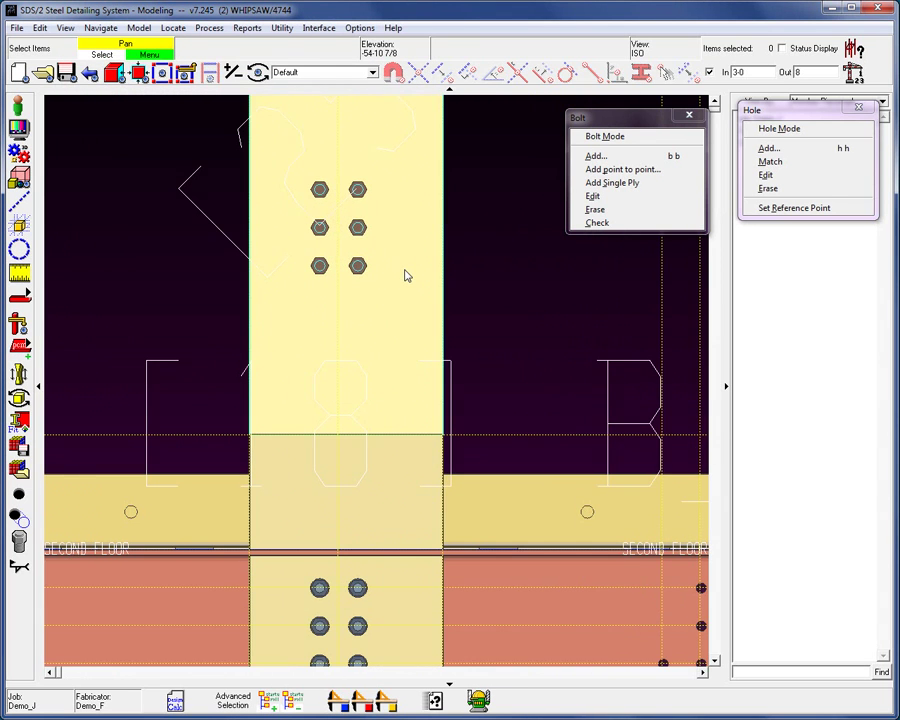
{"action": "middle_click_drag", "start_coordinate": [410, 272], "coordinate": [181, 287]}
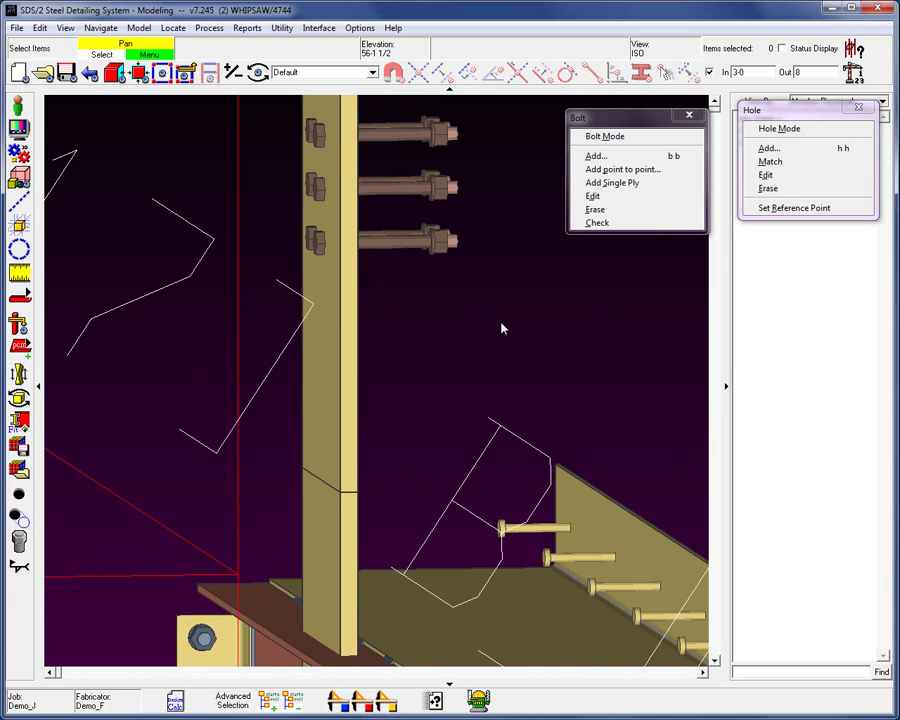
{"action": "left_click", "coordinate": [138, 28]}
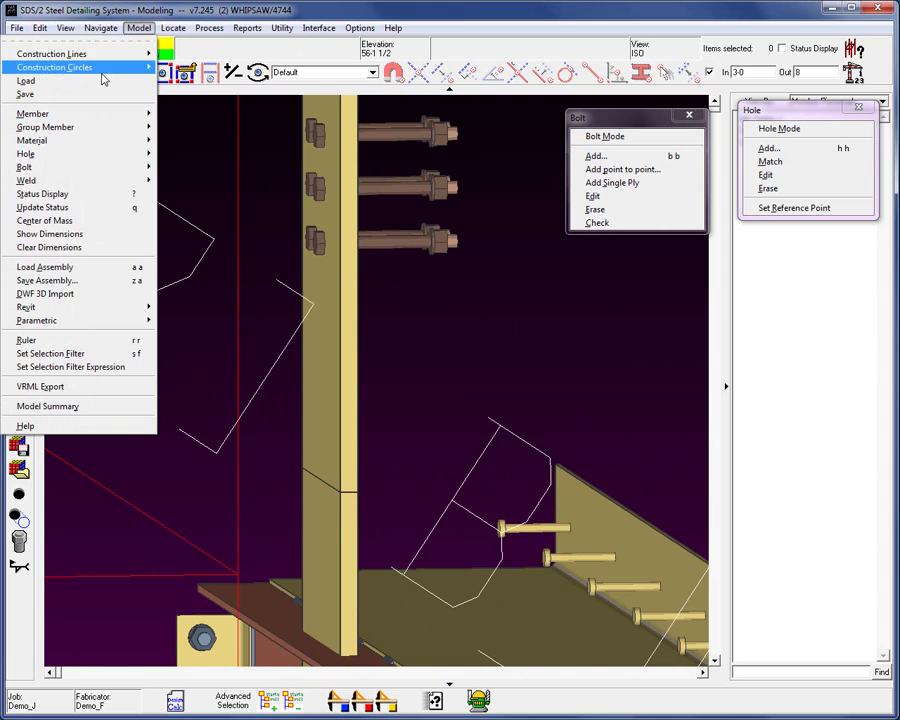
{"action": "mouse_move", "coordinate": [98, 146]}
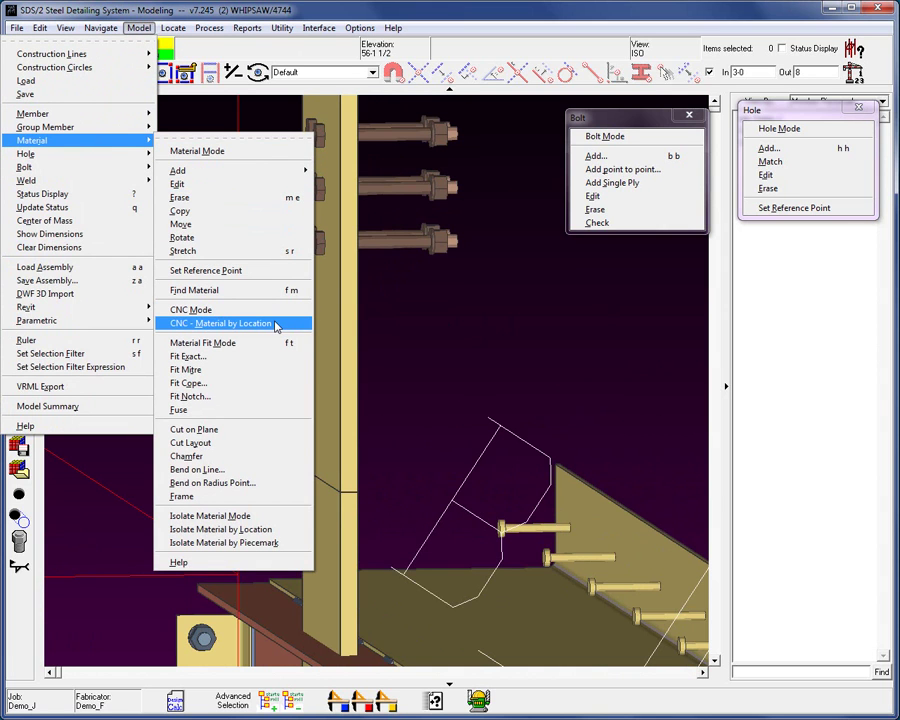
{"action": "mouse_move", "coordinate": [300, 172]}
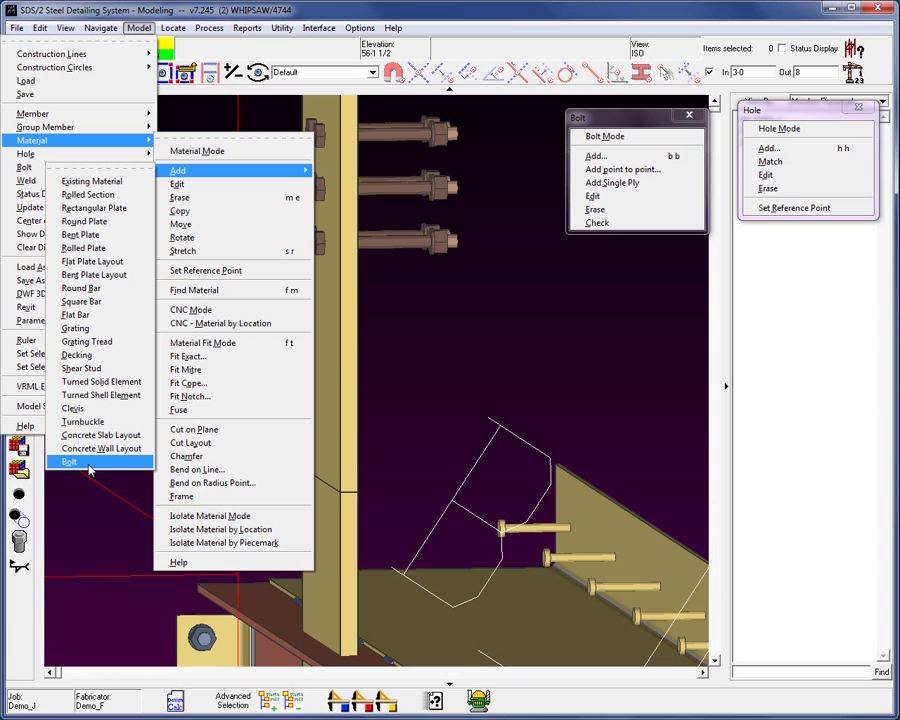
{"action": "left_click", "coordinate": [486, 346]}
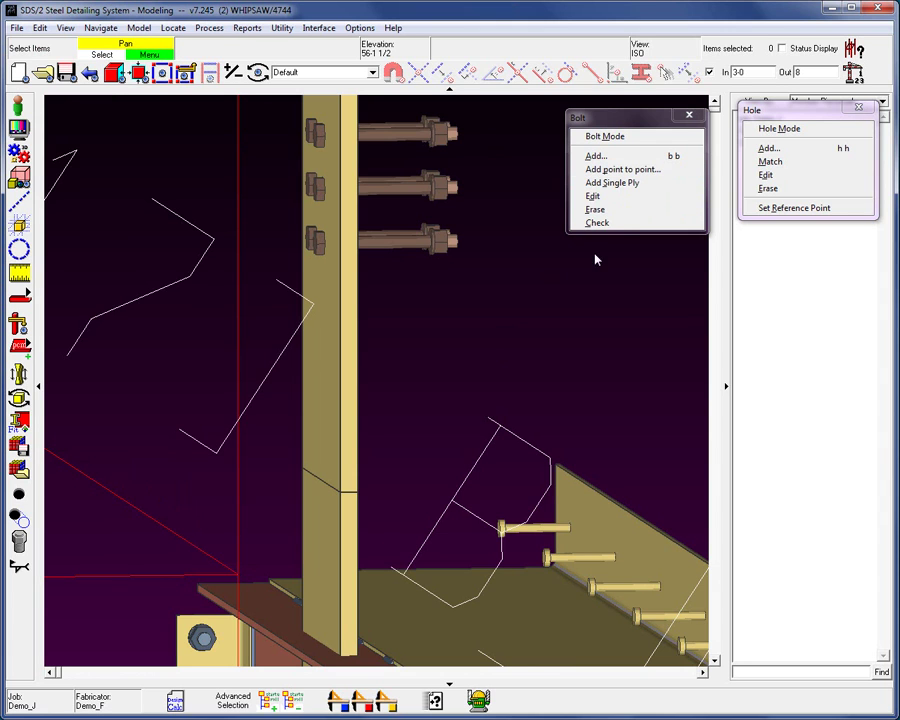
Close the floating Bolt and Hole menus and delete both plates together with their bolts.
{"action": "left_click", "coordinate": [689, 119]}
{"action": "left_click", "coordinate": [858, 107]}
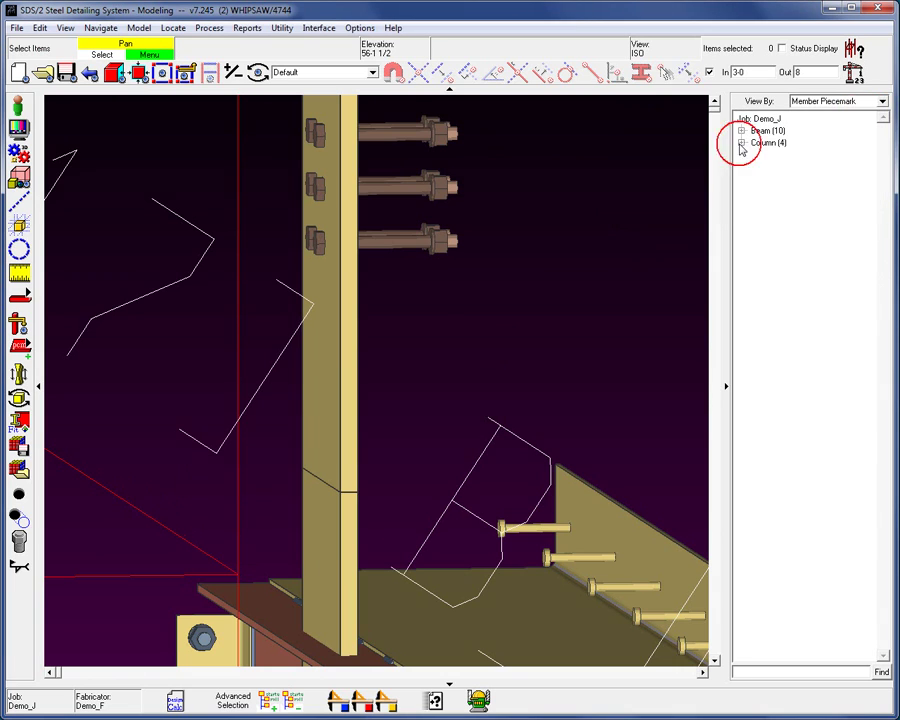
{"action": "left_click", "coordinate": [346, 518]}
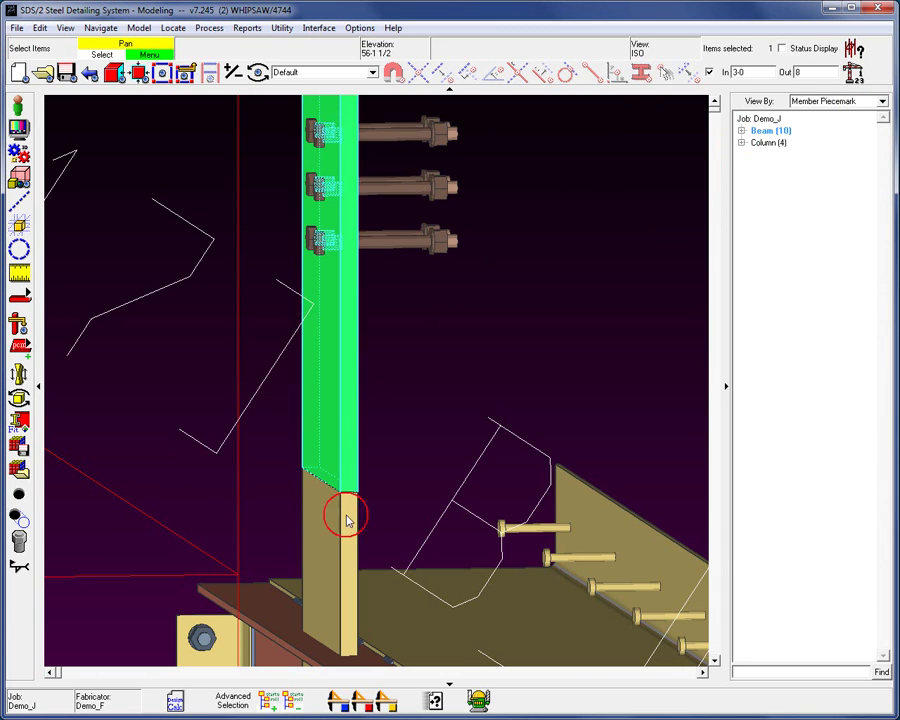
{"action": "left_click", "coordinate": [348, 525]}
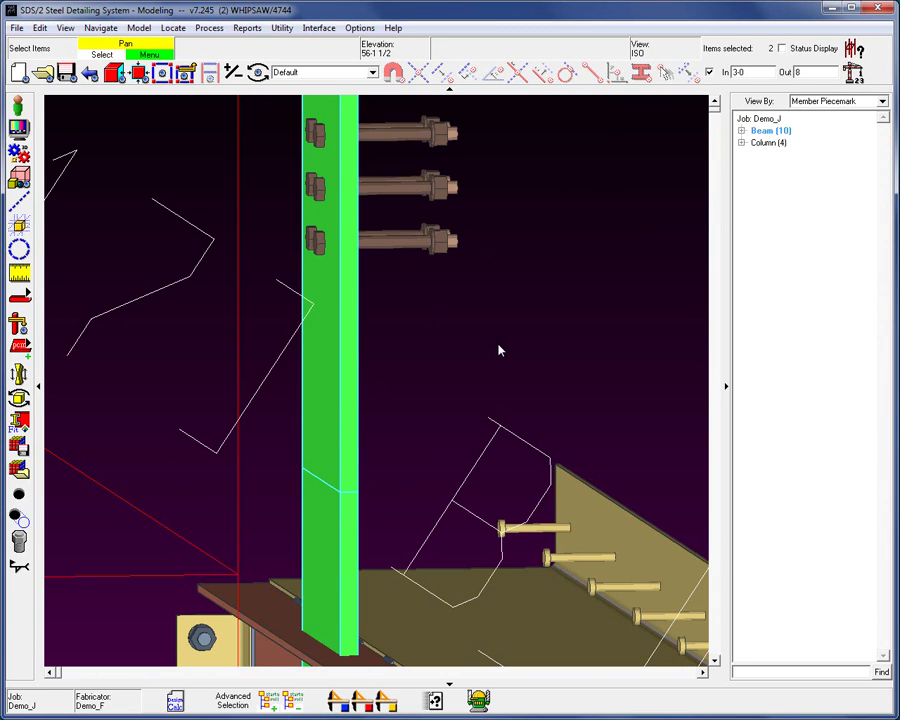
{"action": "key", "text": "Delete"}
{"action": "left_click", "coordinate": [416, 380]}
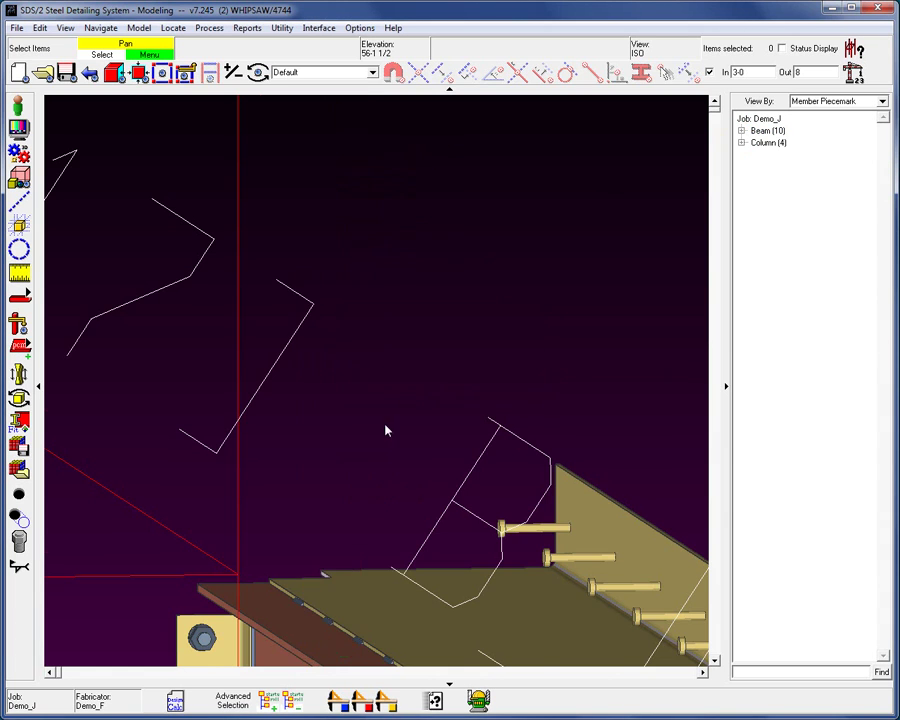
Show beam B_17 in its elevation view, framed on the two irregular web hole groups.
{"action": "scroll", "coordinate": [385, 430], "scroll_direction": "down", "scroll_amount": 3}
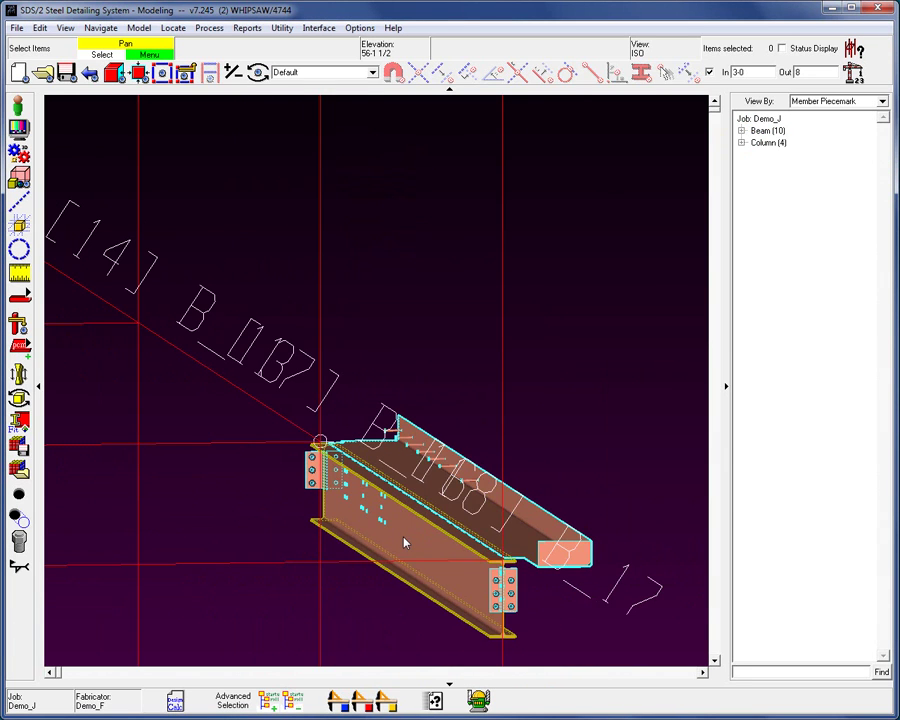
{"action": "scroll", "coordinate": [405, 543], "scroll_direction": "up", "scroll_amount": 3}
{"action": "key", "text": "e"}
{"action": "scroll", "coordinate": [215, 375], "scroll_direction": "up", "scroll_amount": 3}
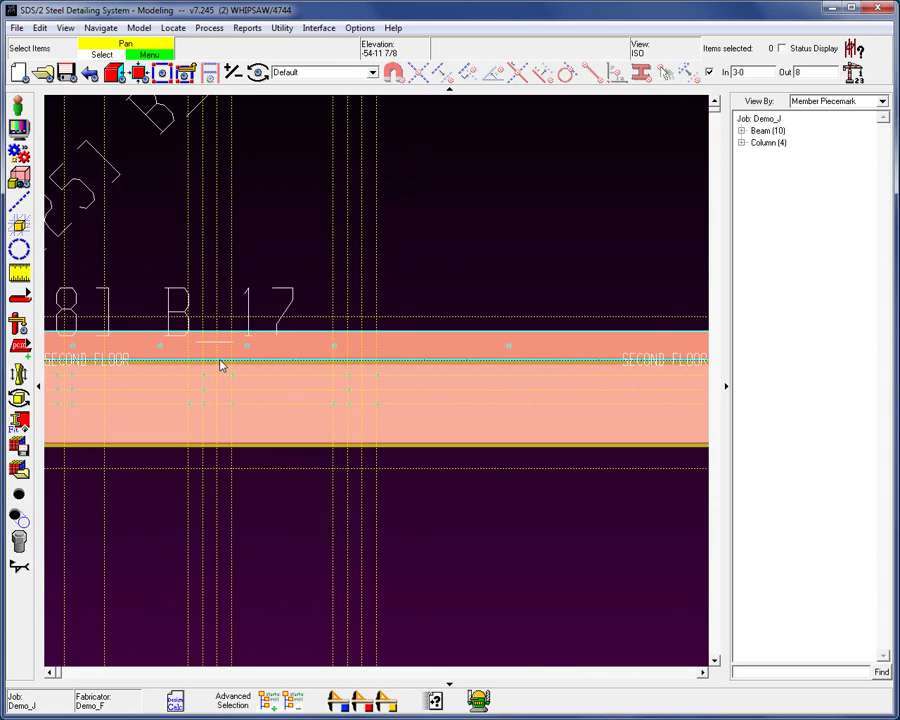
{"action": "scroll", "coordinate": [281, 392], "scroll_direction": "up", "scroll_amount": 2}
{"action": "scroll", "coordinate": [281, 392], "scroll_direction": "down", "scroll_amount": 1}
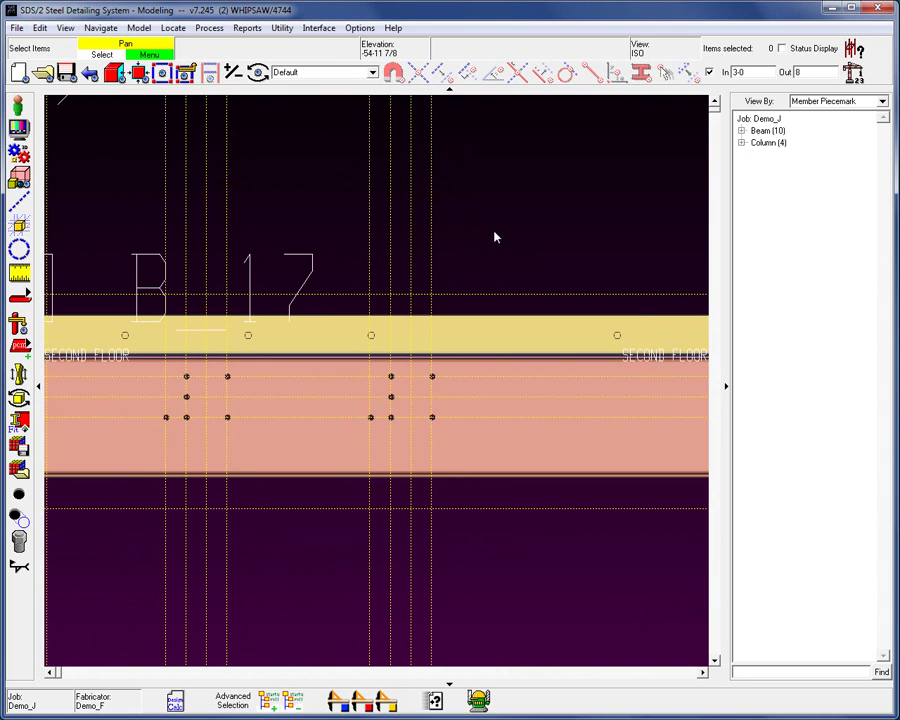
Check the main material status in beam B_17's edit settings, close them without changes and deselect the beam.
{"action": "double_click", "coordinate": [512, 419]}
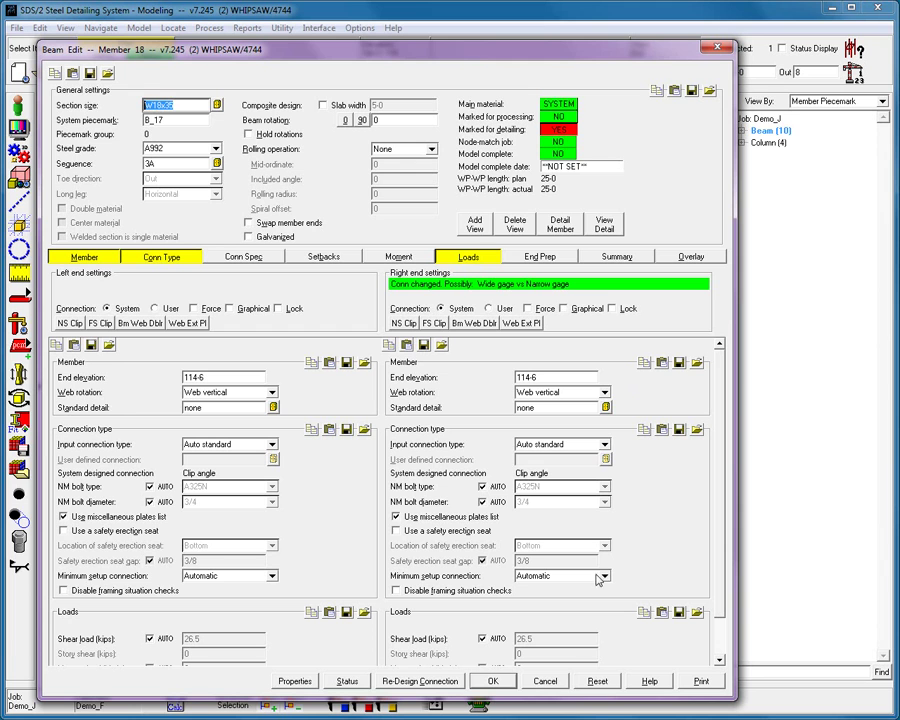
{"action": "left_click", "coordinate": [546, 684]}
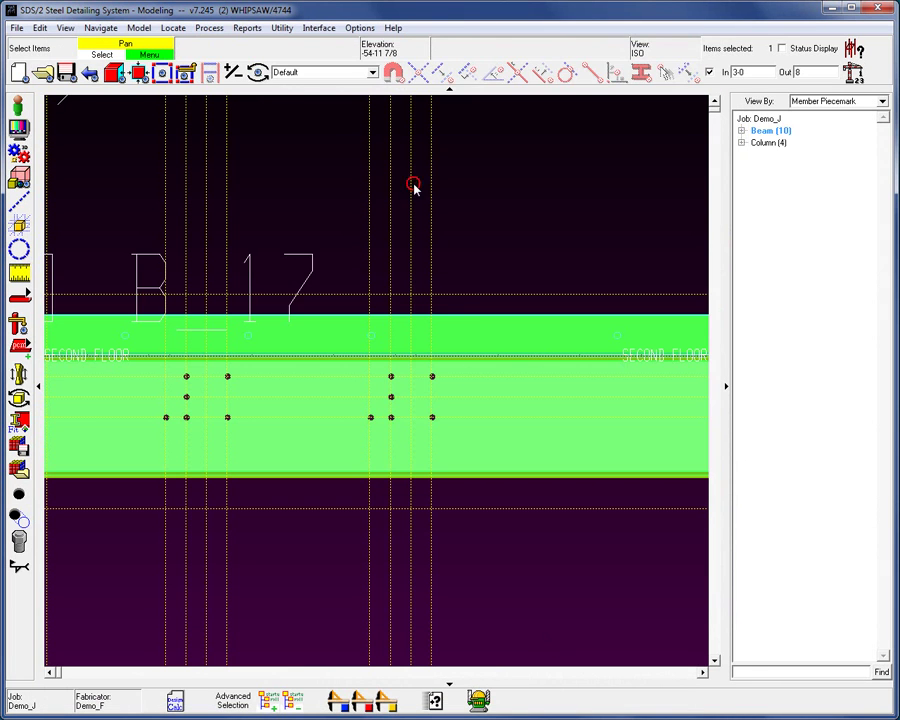
{"action": "left_click", "coordinate": [414, 187]}
Stretch beam B_17's material to shift the two rightmost holes of the right-hand web group one vertical construction-line spacing to the right.
{"action": "scroll", "coordinate": [405, 425], "scroll_direction": "up", "scroll_amount": 1}
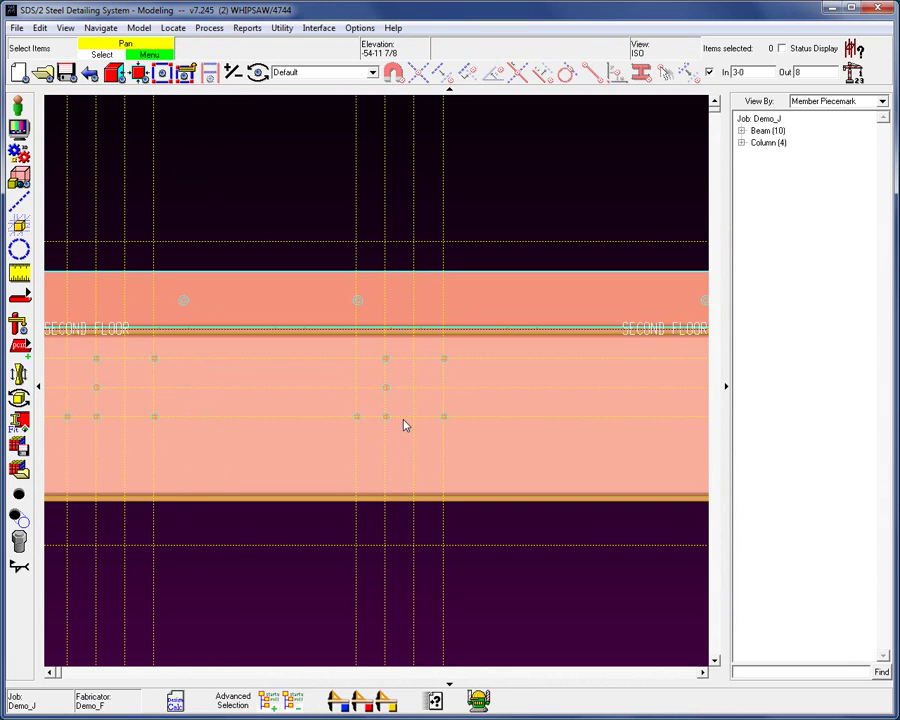
{"action": "left_click", "coordinate": [140, 30]}
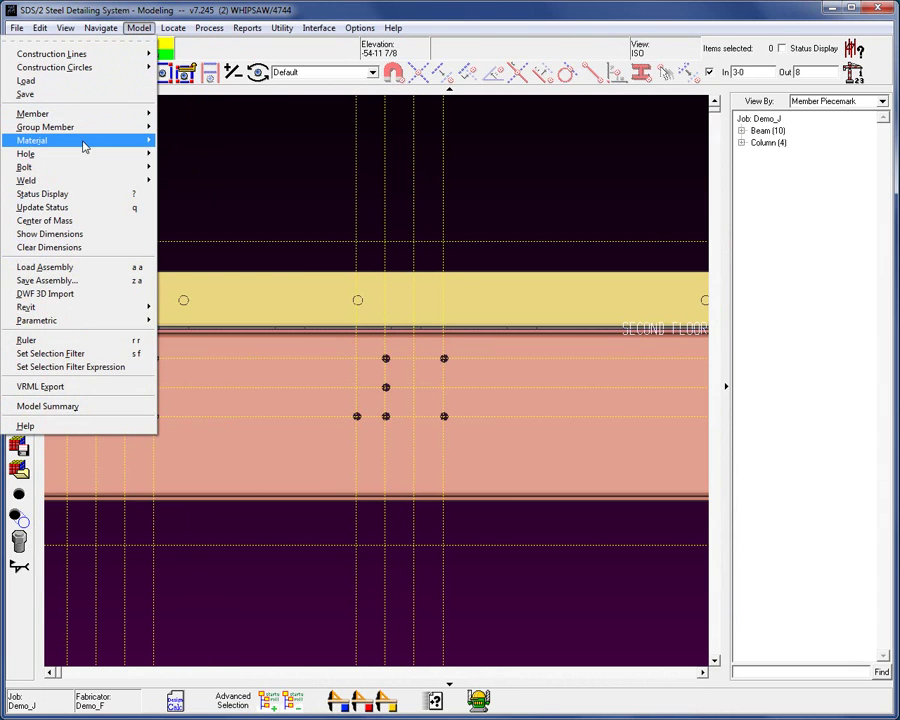
{"action": "mouse_move", "coordinate": [84, 143]}
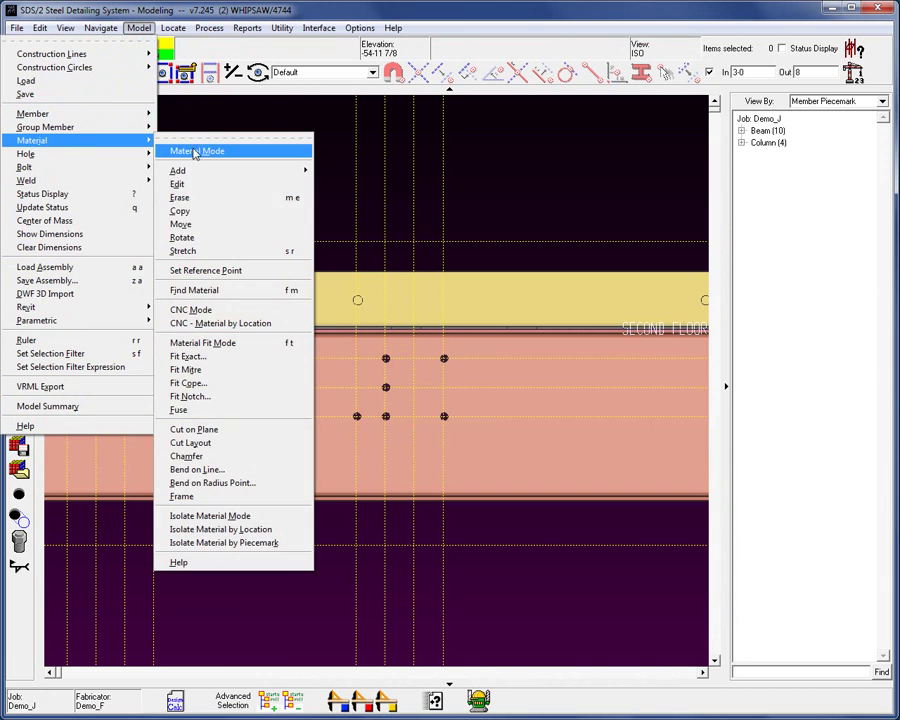
{"action": "left_click", "coordinate": [242, 254]}
{"action": "left_click", "coordinate": [487, 390]}
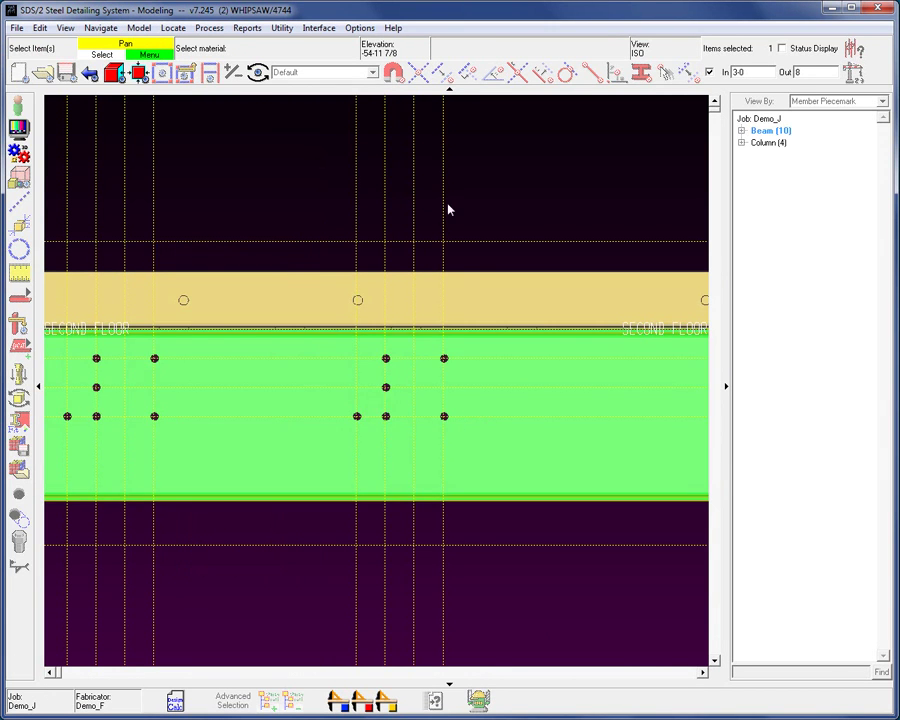
{"action": "right_click", "coordinate": [388, 393]}
{"action": "left_click", "coordinate": [410, 418]}
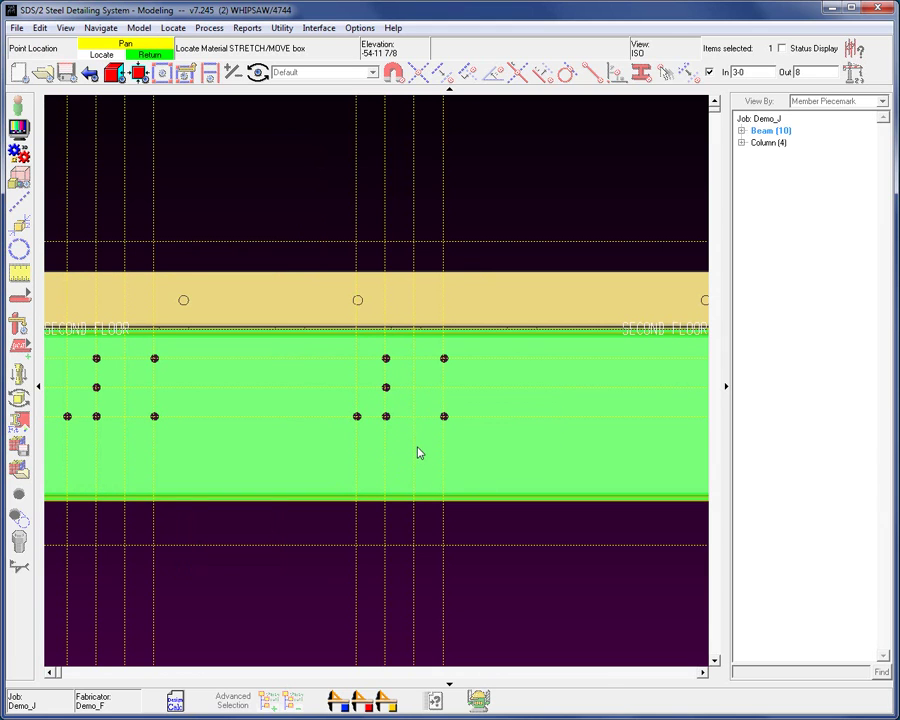
{"action": "left_click", "coordinate": [414, 452]}
{"action": "left_click", "coordinate": [480, 348]}
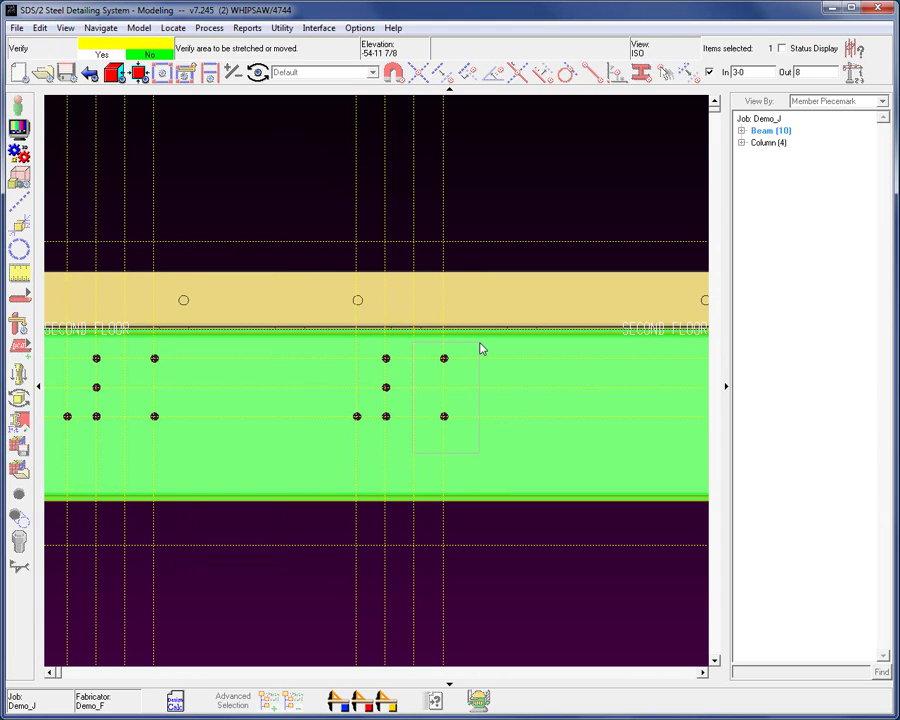
{"action": "left_click", "coordinate": [518, 392]}
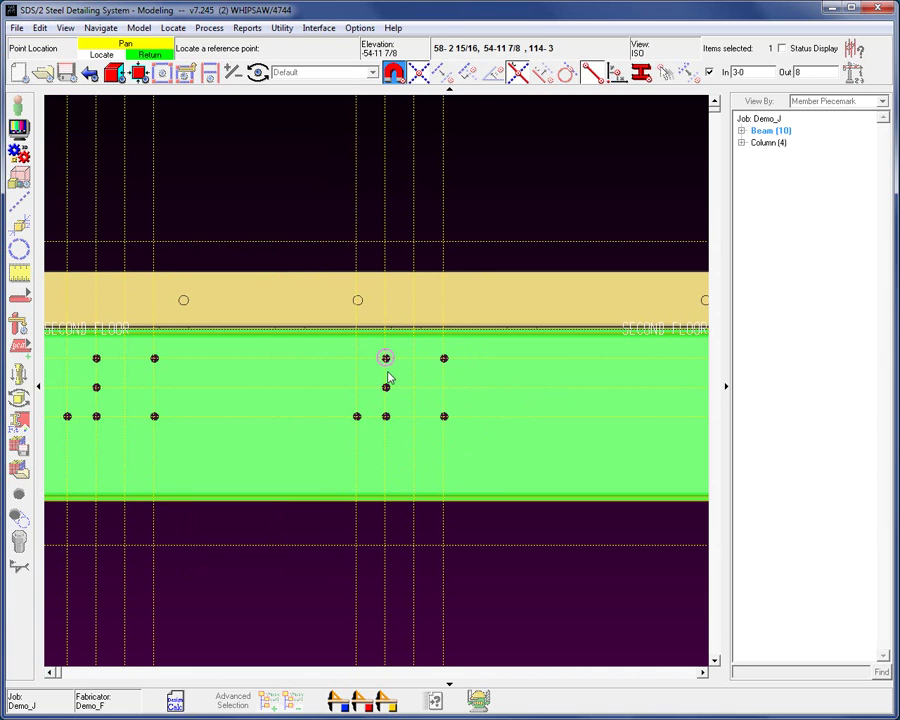
{"action": "left_click", "coordinate": [387, 359]}
{"action": "left_click", "coordinate": [411, 366]}
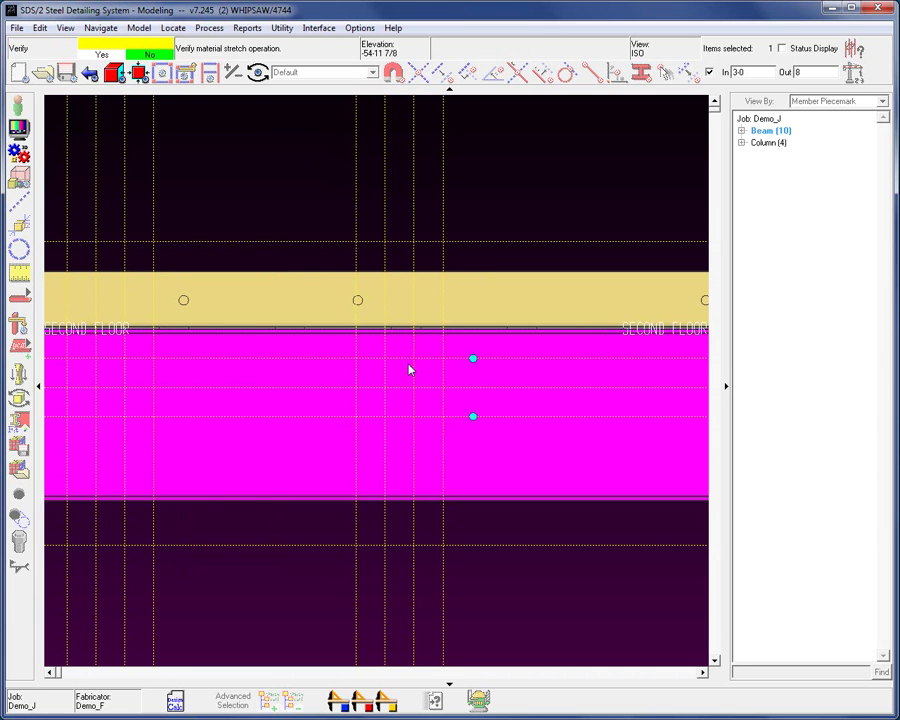
{"action": "left_click", "coordinate": [543, 177]}
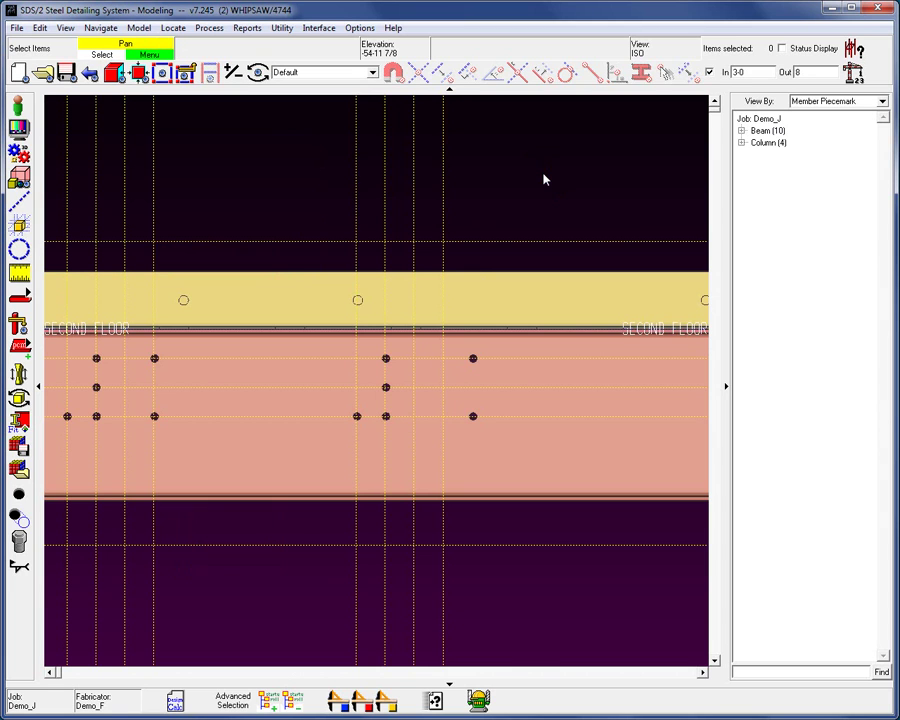
Reopen beam B_17's edit settings to check whether its main material is system or user, cancel and deselect the beam.
{"action": "double_click", "coordinate": [510, 413]}
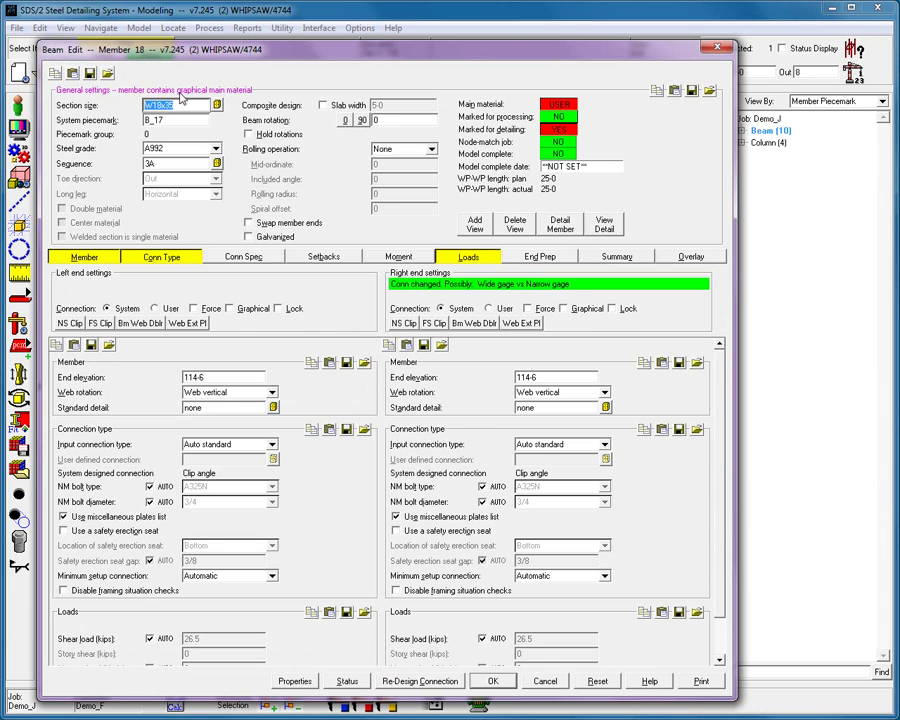
{"action": "left_click", "coordinate": [549, 684]}
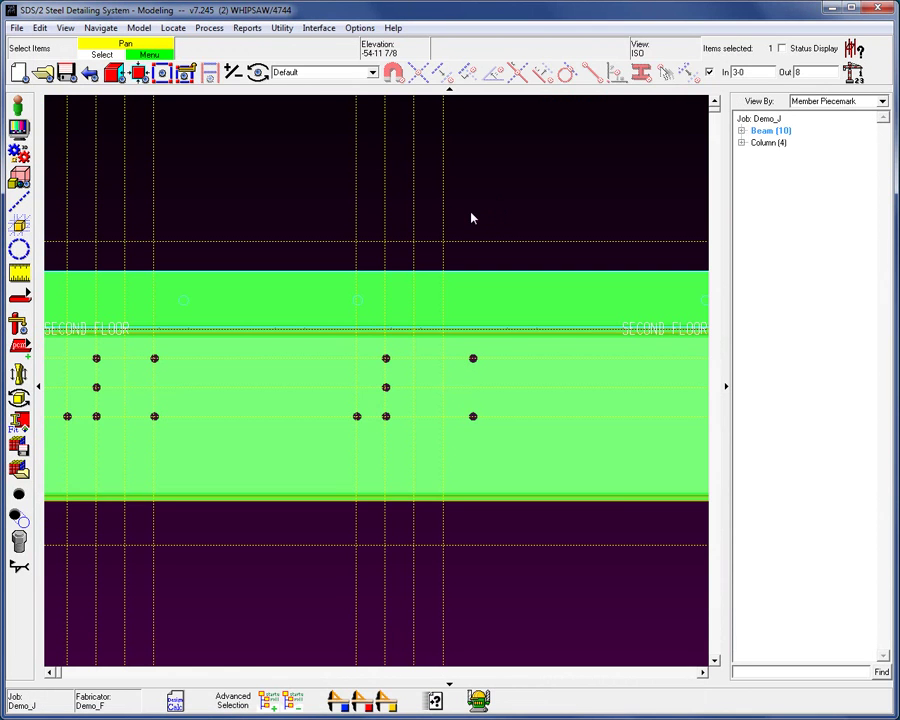
{"action": "left_click", "coordinate": [496, 171]}
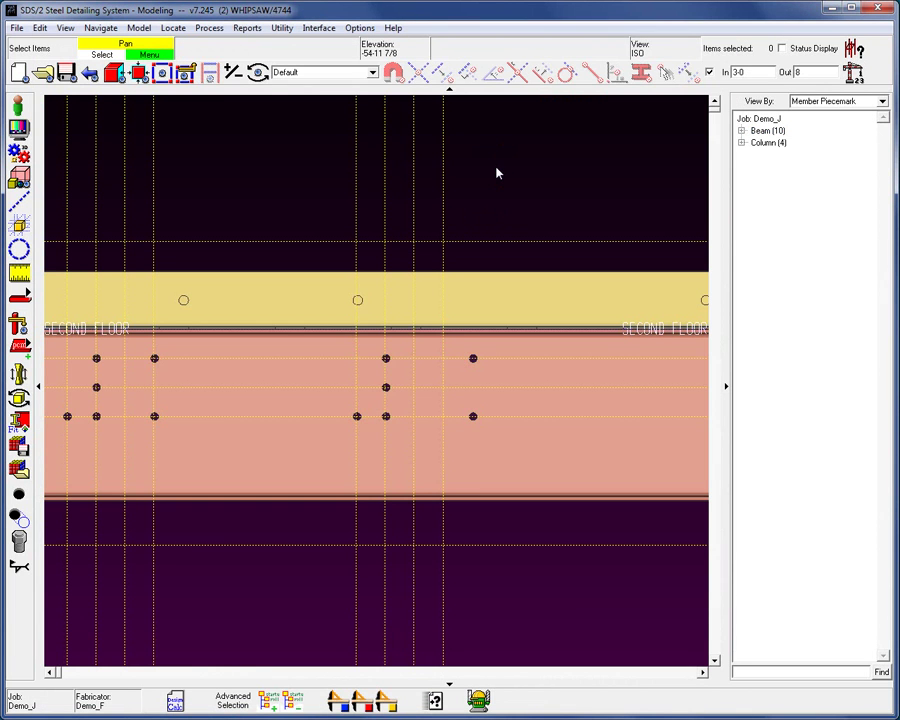